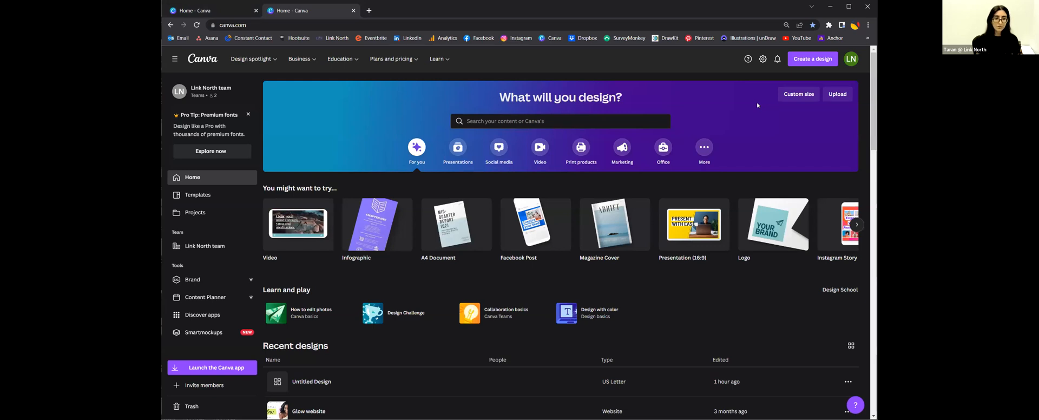
scroll(390, 346, "down", 1)
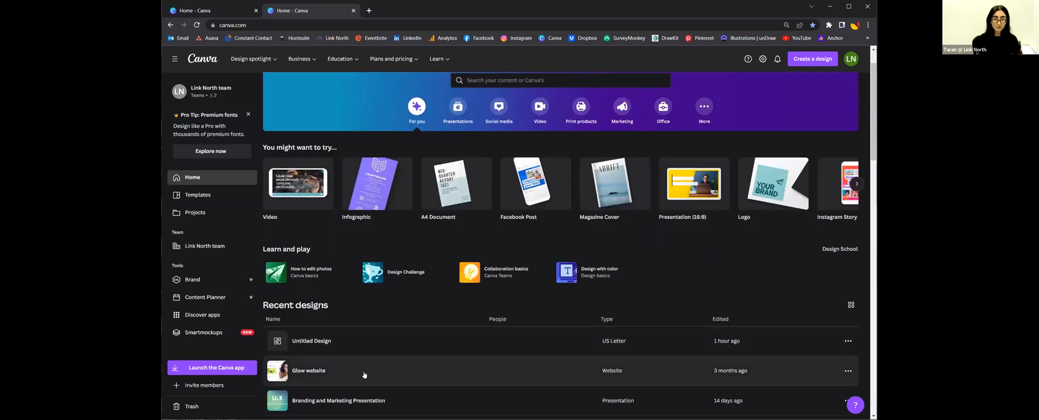
scroll(388, 270, "down", 1)
scroll(389, 250, "down", 1)
scroll(427, 328, "up", 1)
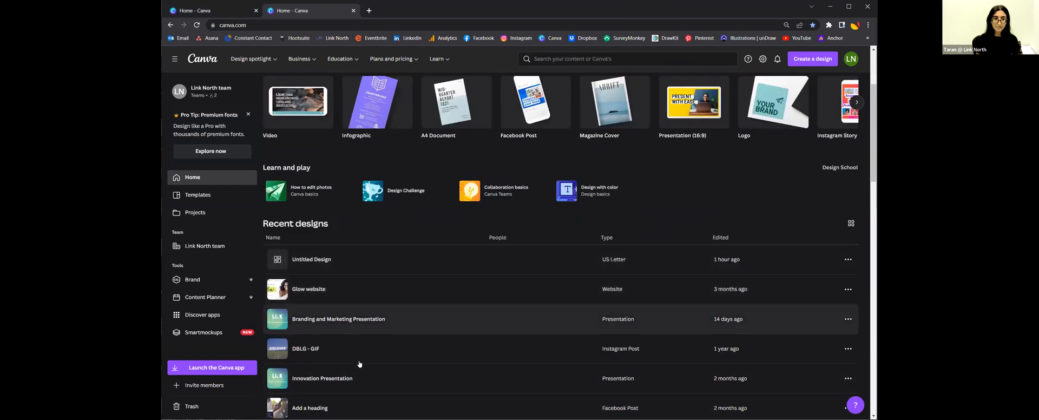
scroll(425, 288, "up", 2)
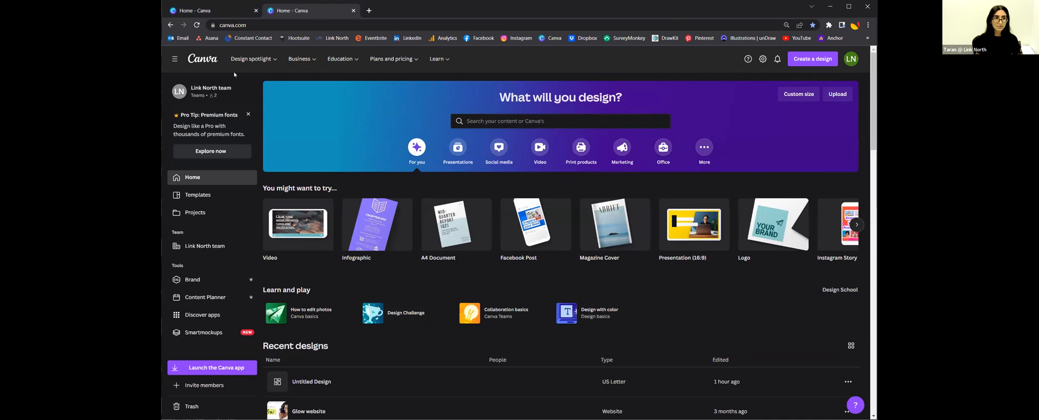
left_click(174, 59)
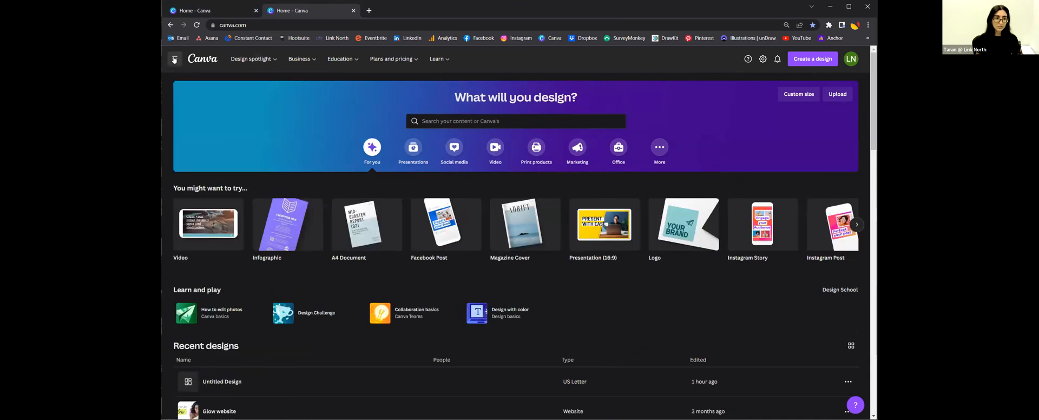
left_click(175, 59)
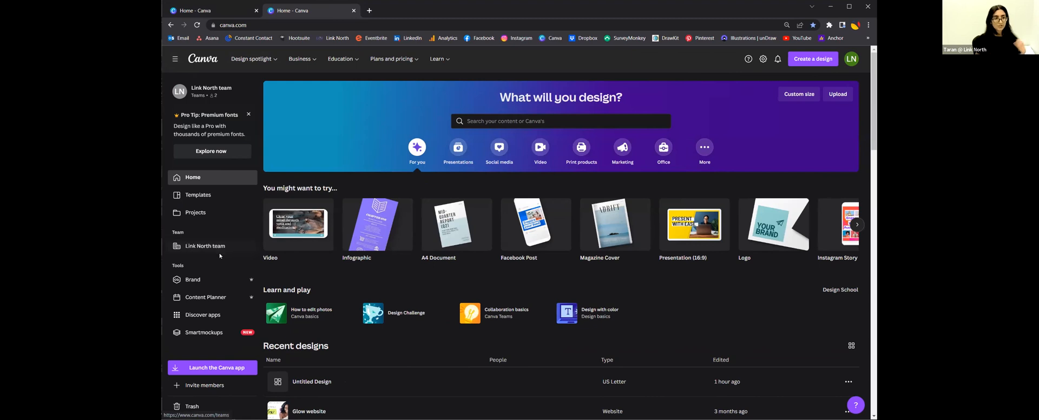
Step: Open Link North's Brand Kit and scroll down to its colour palettes and Fira Sans brand fonts
left_click(215, 280)
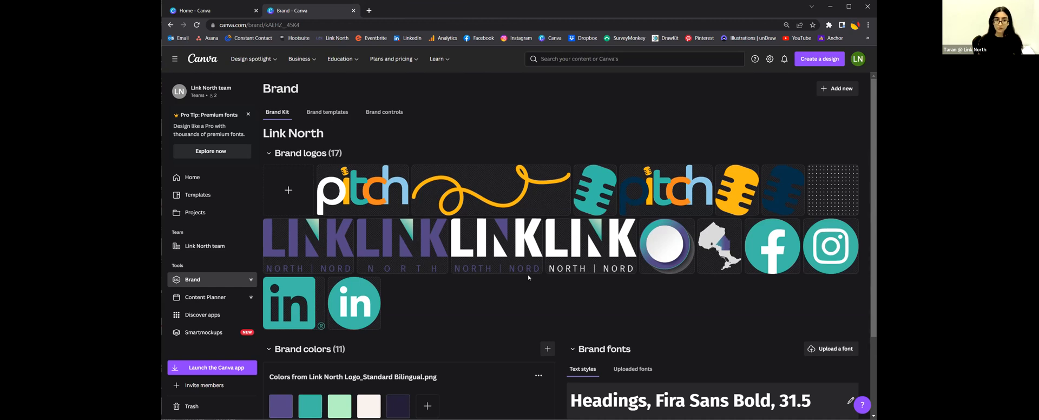
scroll(531, 278, "down", 2)
scroll(530, 276, "down", 1)
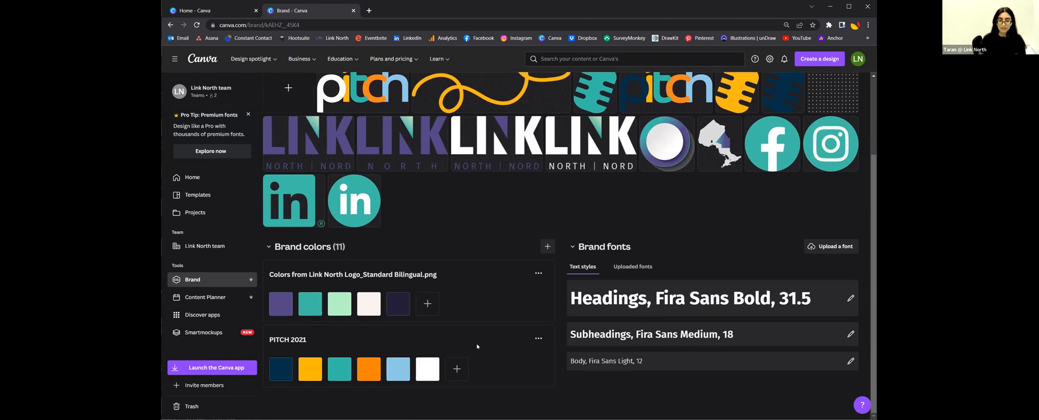
left_click(428, 304)
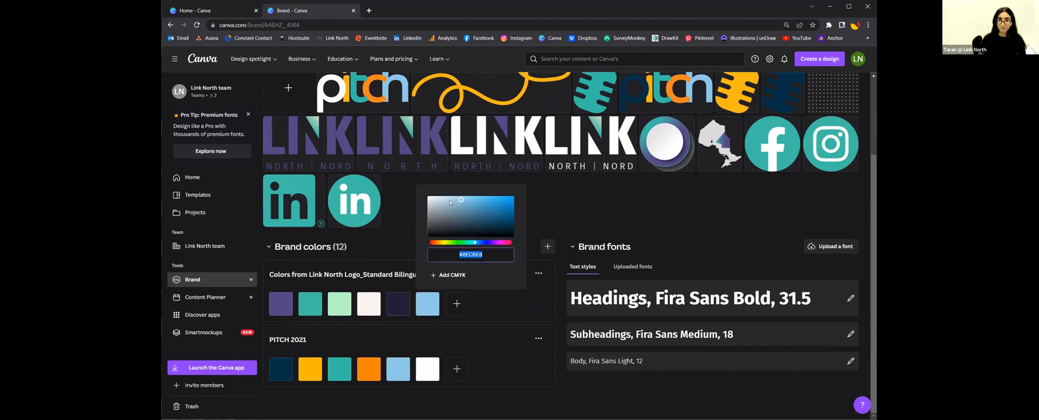
left_click(575, 201)
left_click(439, 293)
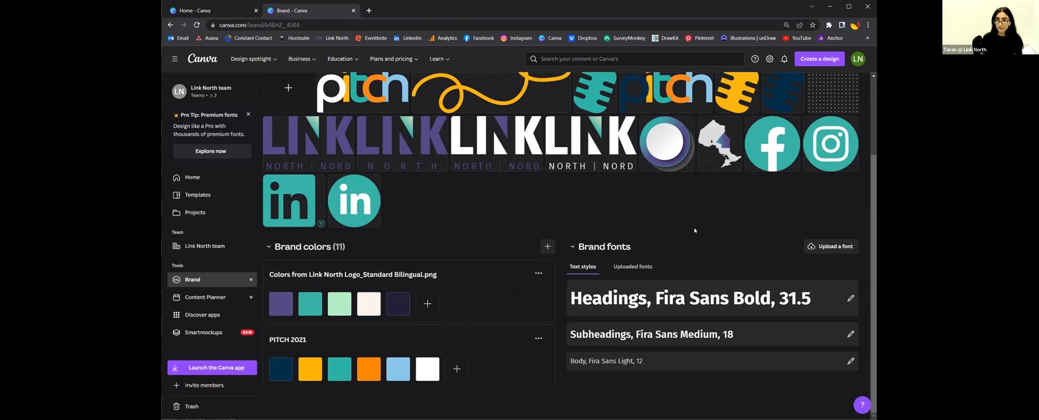
left_click(640, 269)
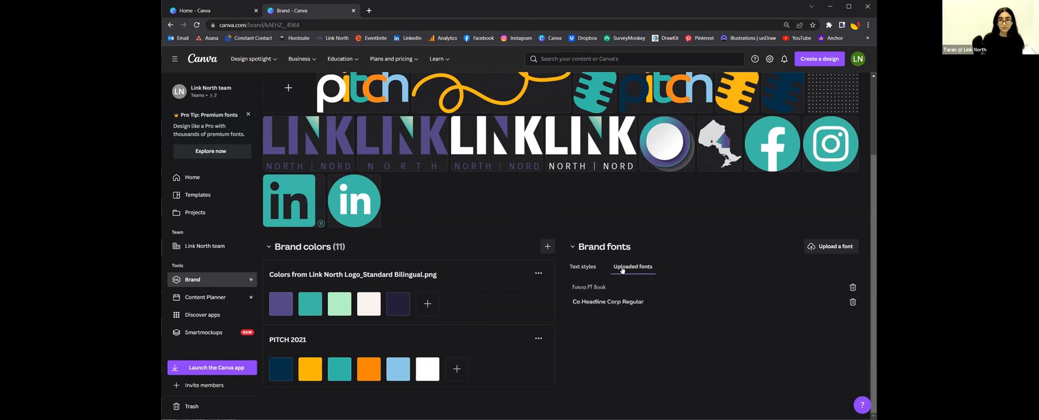
left_click(589, 268)
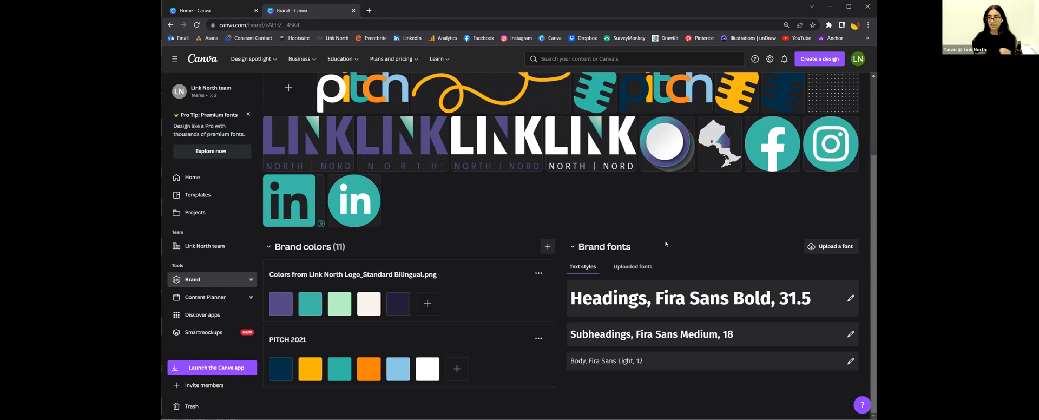
left_click(541, 247)
scroll(549, 151, "down", 5)
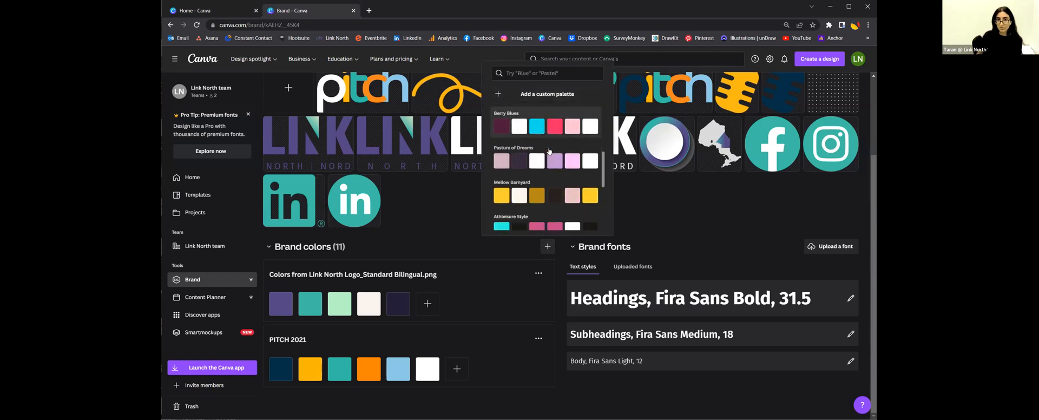
scroll(550, 152, "up", 5)
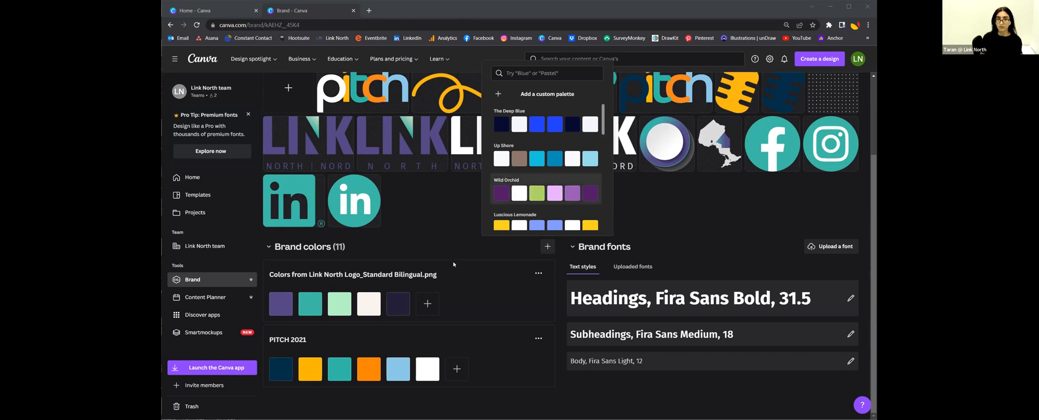
left_click(491, 291)
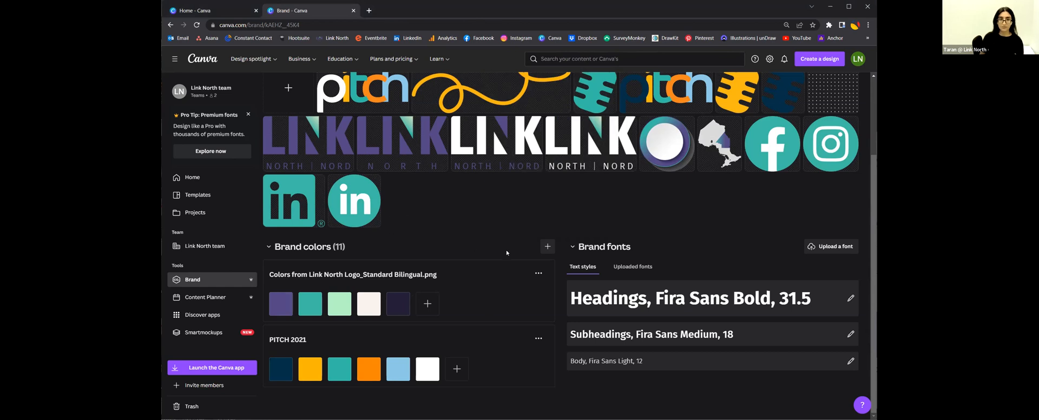
scroll(507, 253, "up", 2)
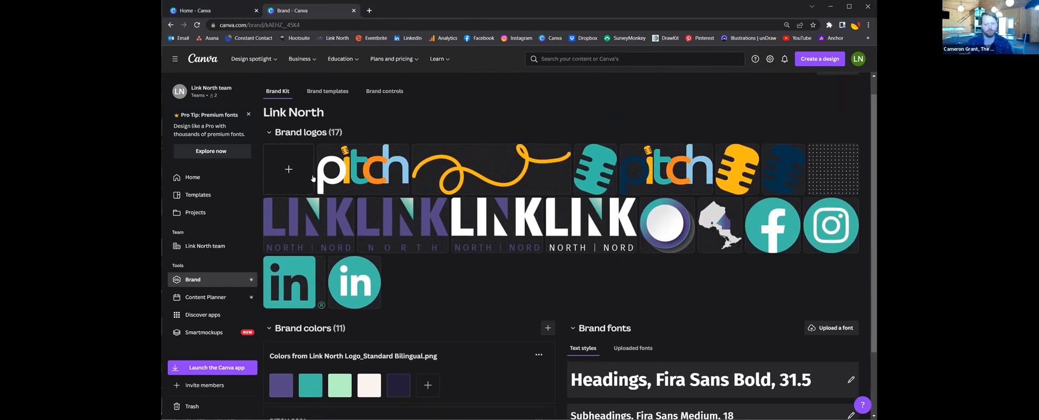
left_click(305, 177)
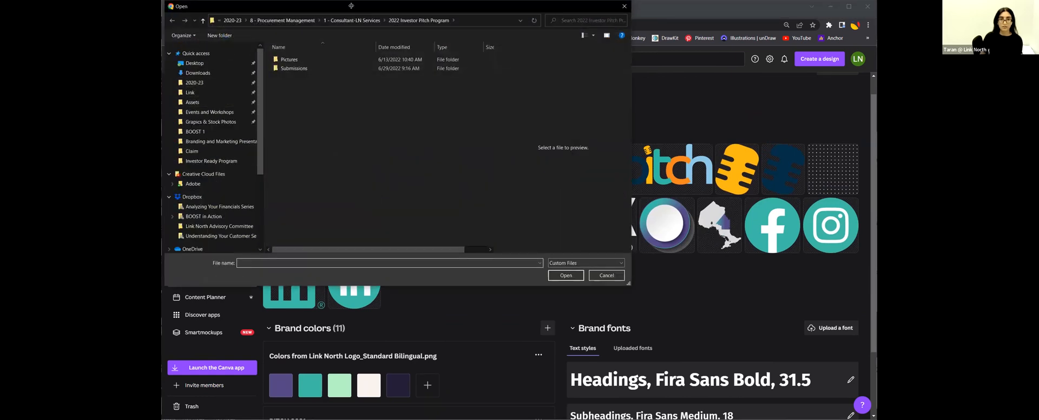
left_click_drag(351, 8, 352, 61)
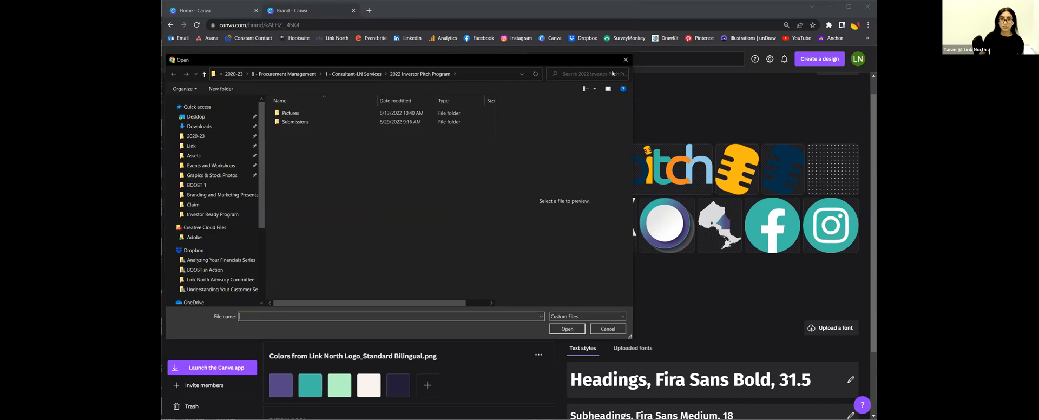
left_click(626, 60)
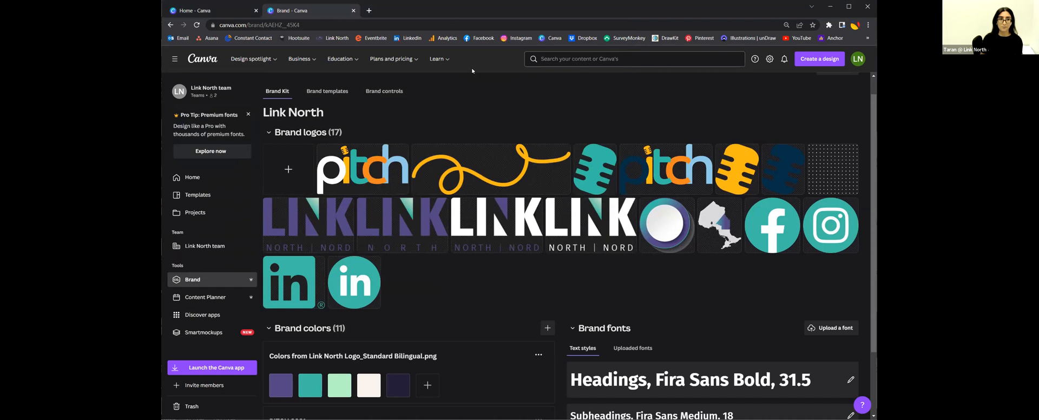
scroll(617, 199, "down", 3)
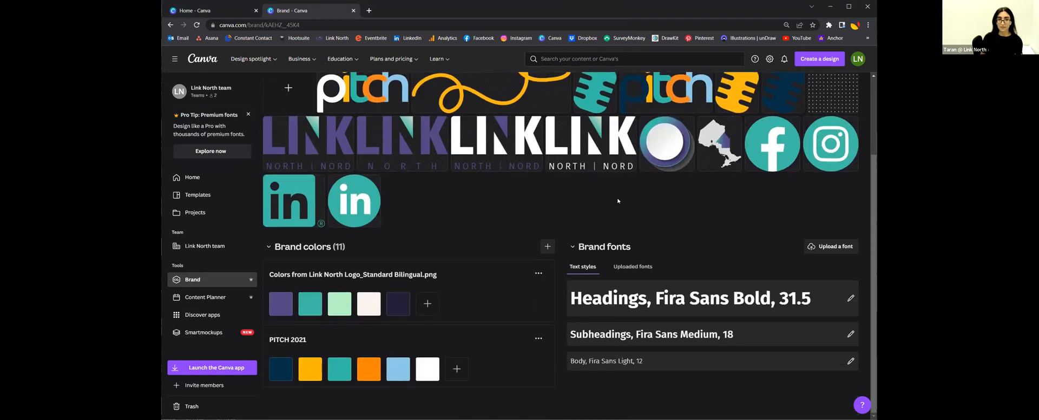
scroll(617, 201, "up", 3)
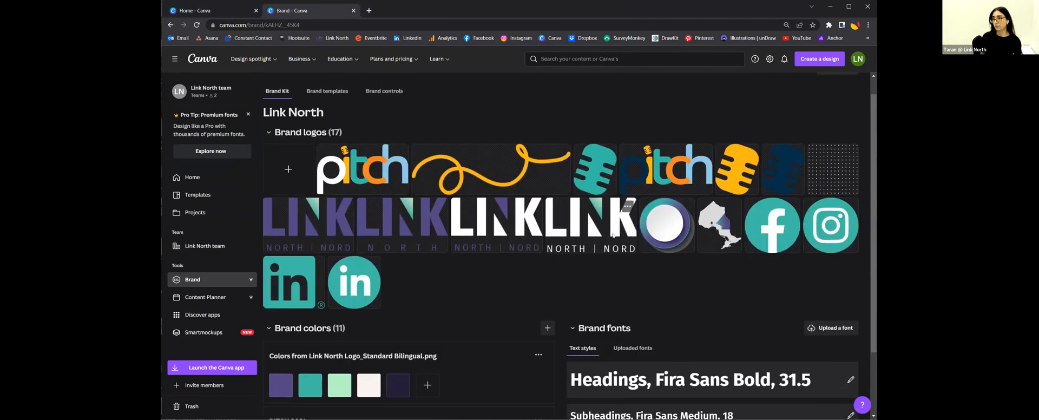
scroll(620, 246, "up", 1)
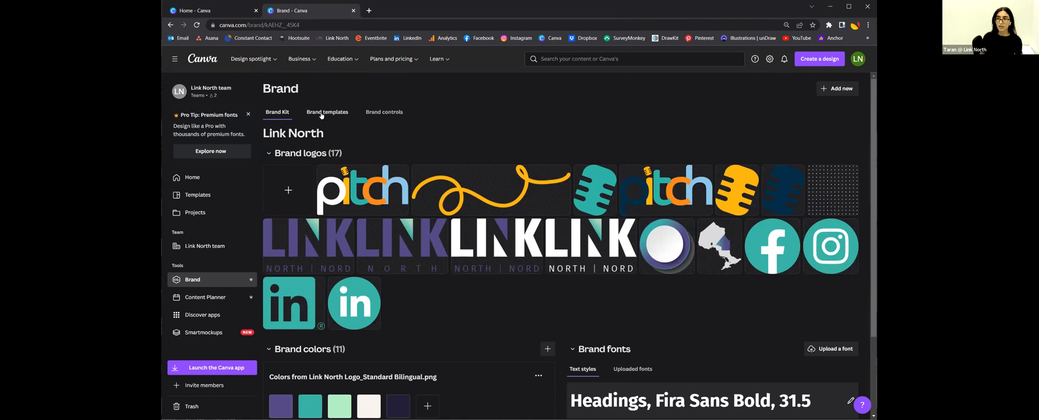
Step: View the team's brand templates, then switch to the Brand controls settings
left_click(324, 114)
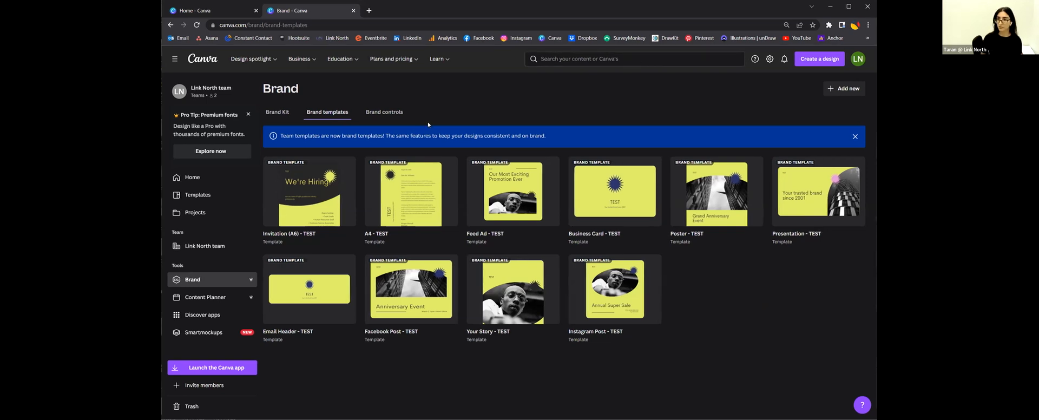
left_click(376, 111)
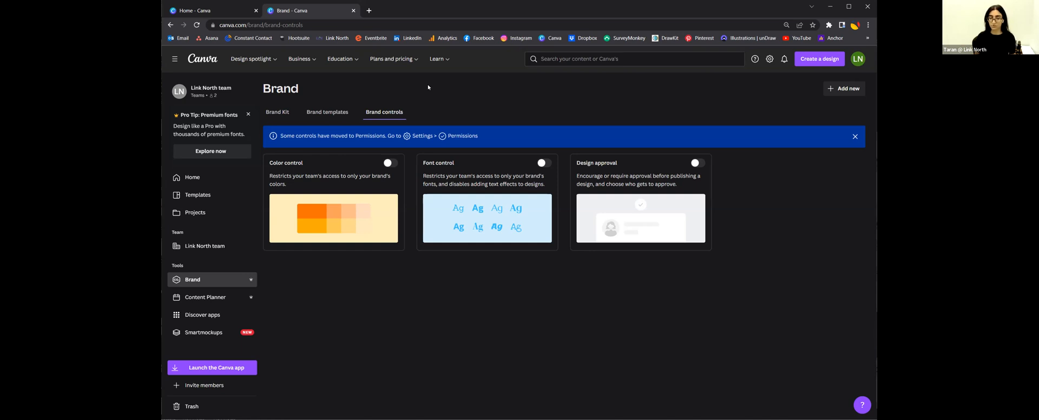
Step: Review the Color control, Font control and Design approval toggles, all switched off
mouse_move(412, 72)
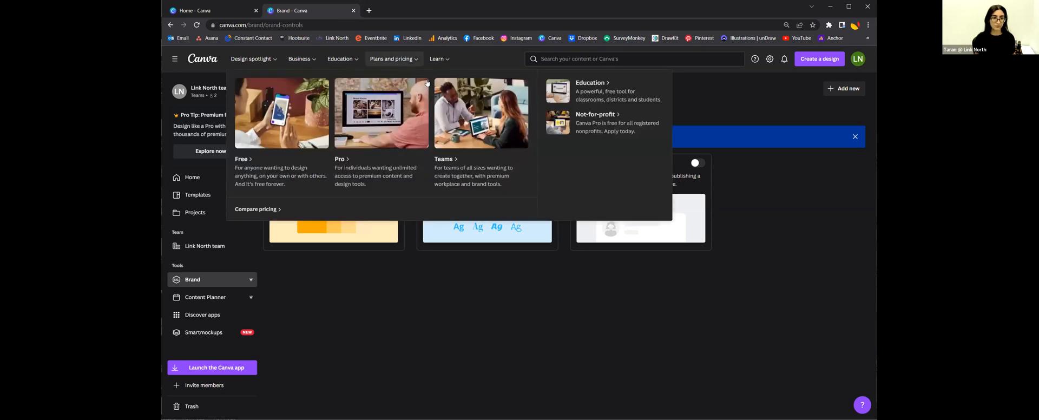
Step: Open the Content Planner and browse its calendar forward to September, then back to July 2022
left_click(201, 295)
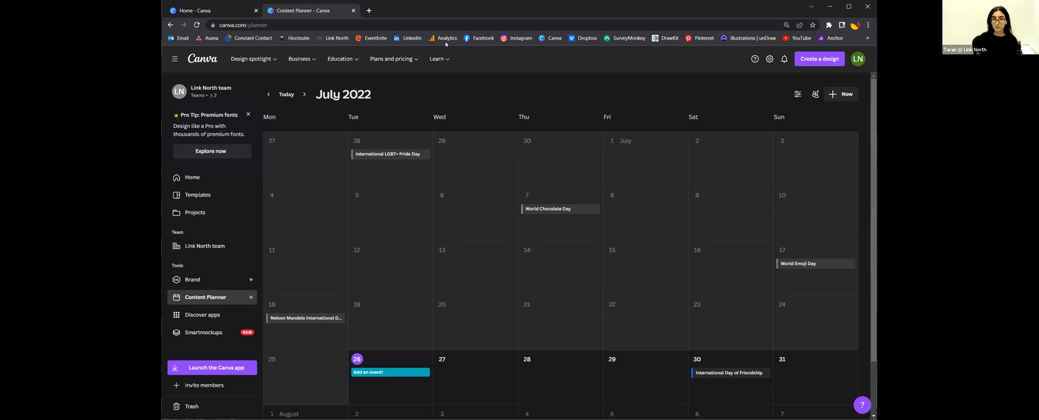
left_click(304, 94)
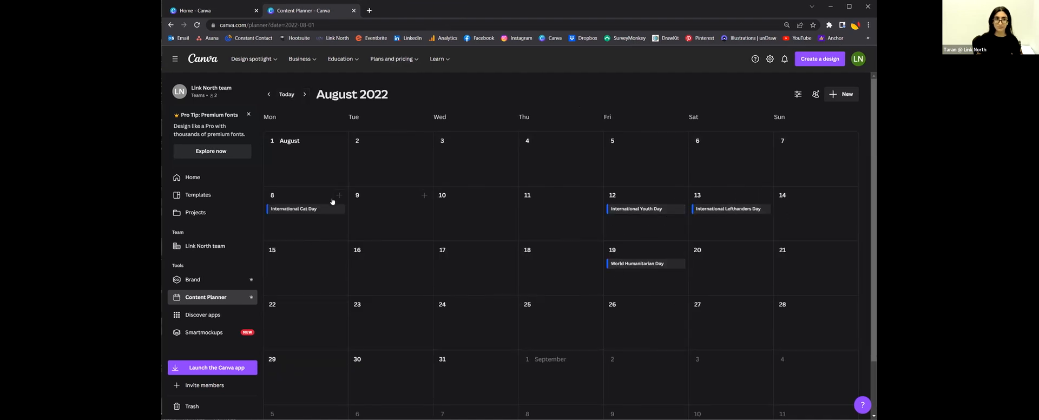
left_click(304, 94)
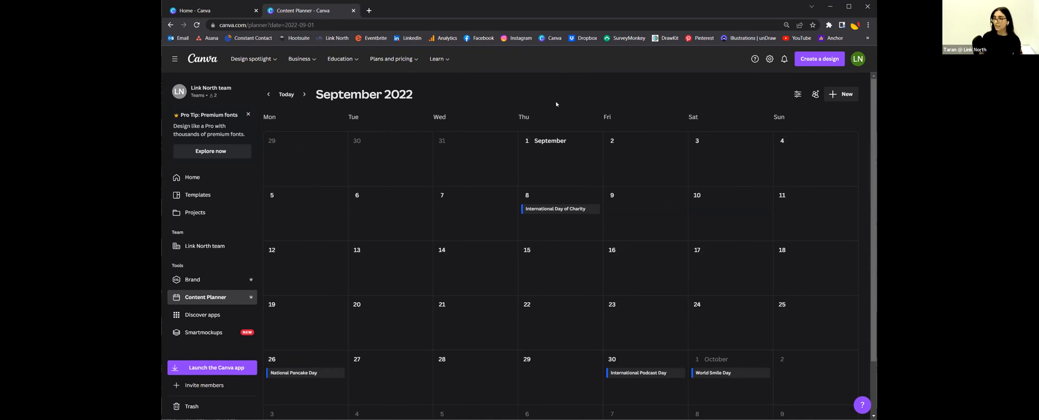
left_click(267, 94)
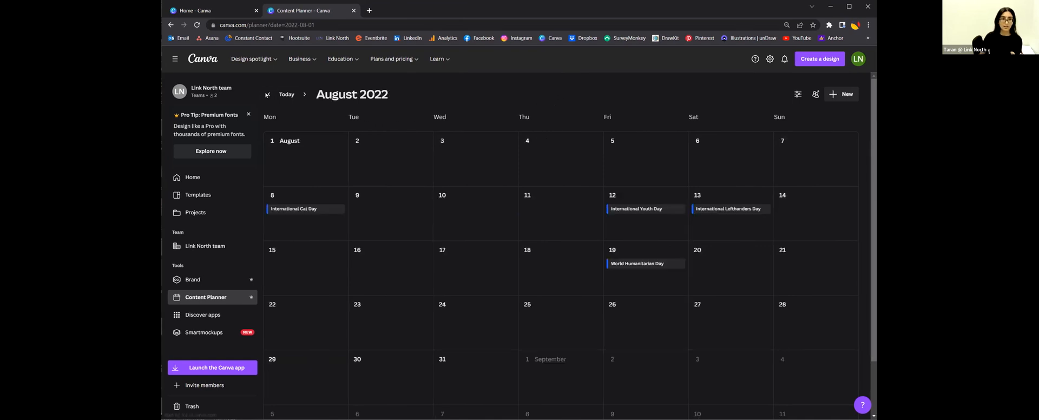
left_click(268, 94)
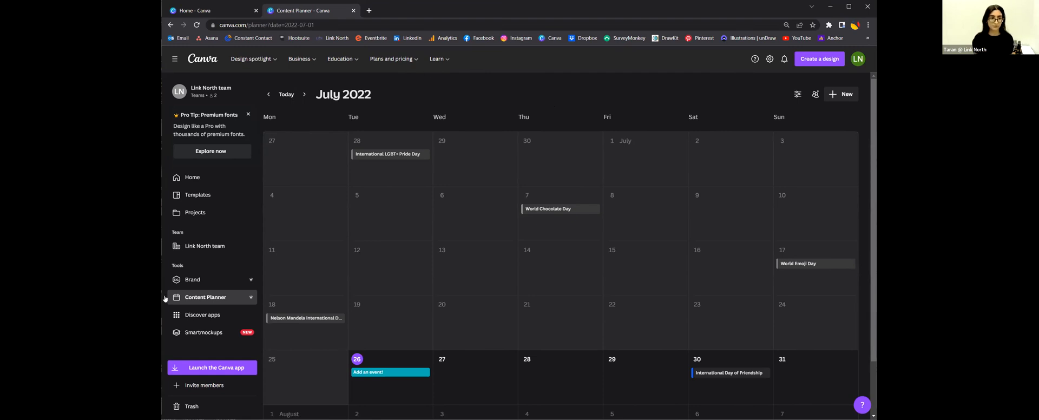
Step: Open Discover apps, scroll through its New, Popular and other app sections, and return to the top
left_click(190, 317)
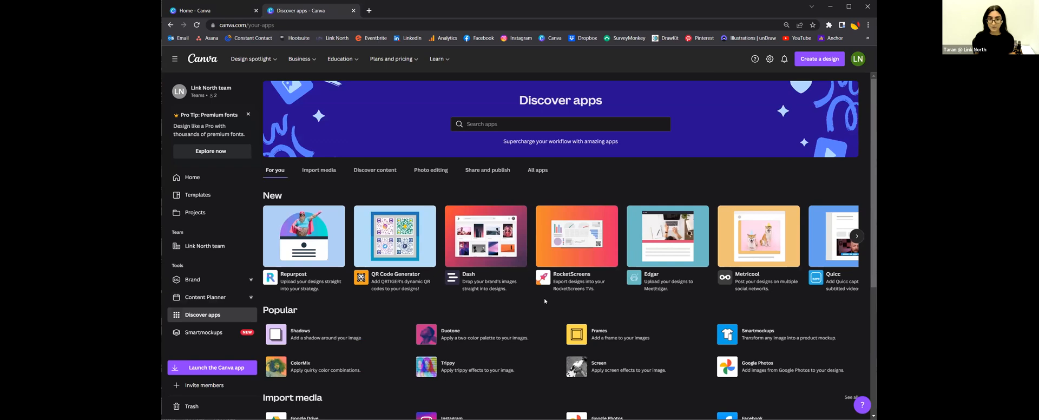
scroll(544, 297, "down", 2)
scroll(544, 296, "down", 3)
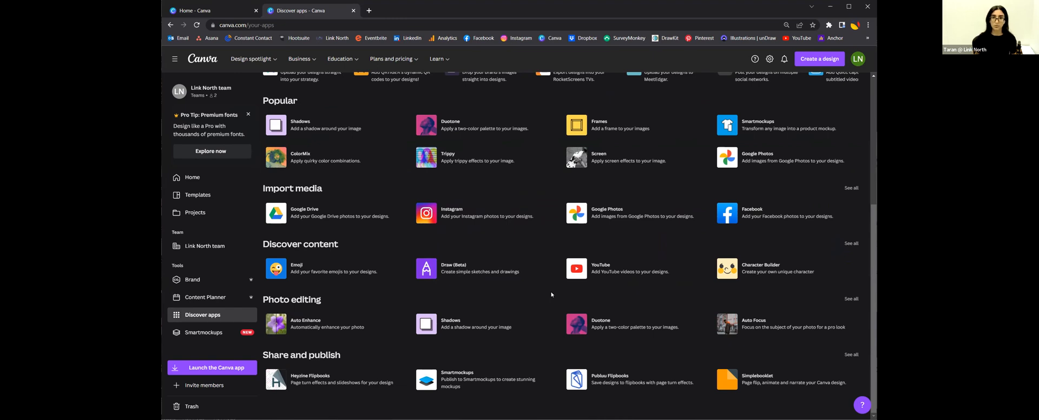
scroll(561, 271, "up", 2)
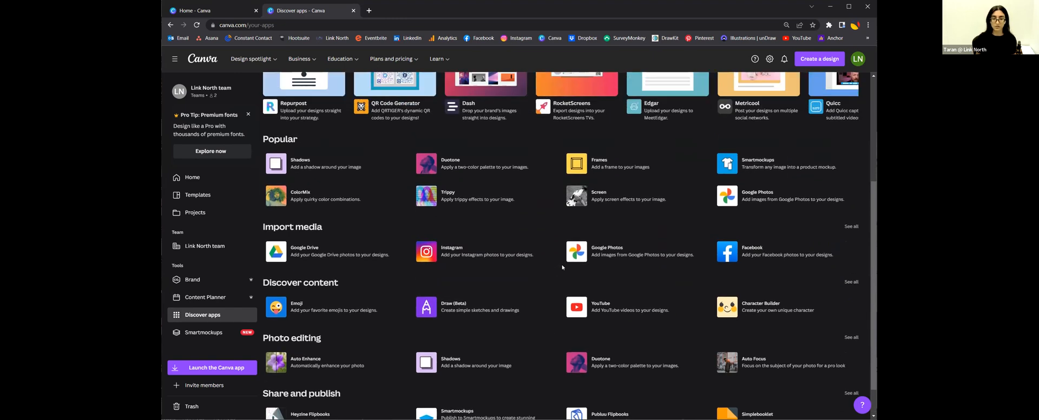
scroll(562, 267, "up", 3)
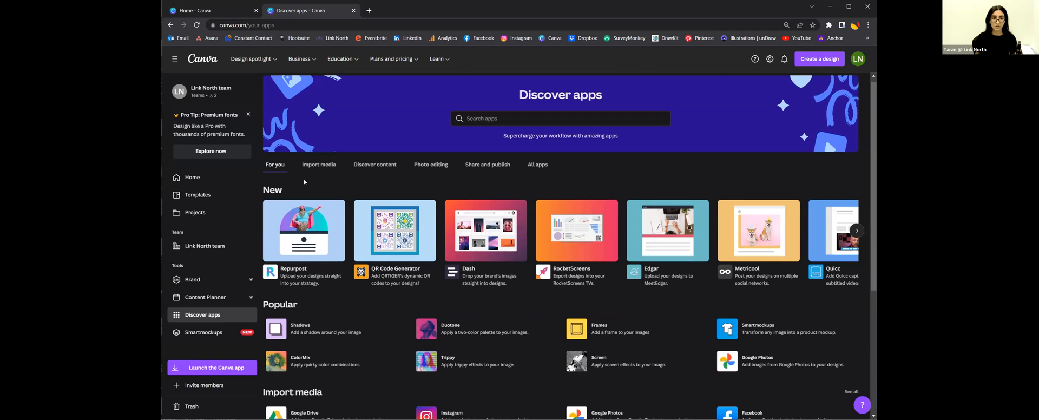
Step: Filter Discover apps to show only Import media apps like Google Drive and Instagram
left_click(328, 165)
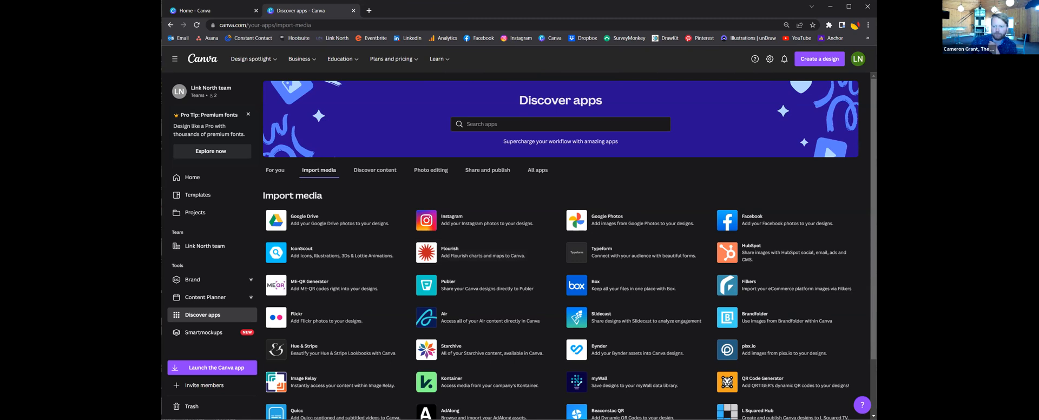
Step: Open the Smartmockups gallery of technology device mockups
left_click(204, 332)
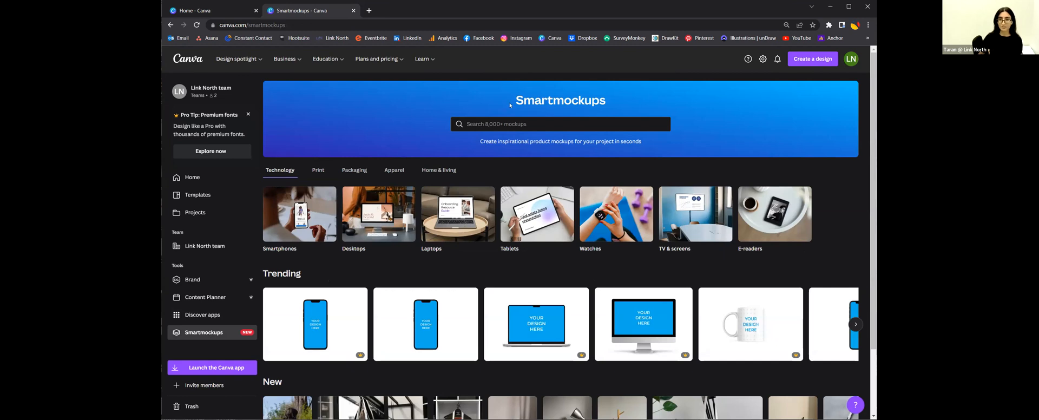
Step: Scroll the Smartmockups gallery and advance the Trending row to phone, t-shirt, frame and bottle mockups
scroll(547, 150, "down", 2)
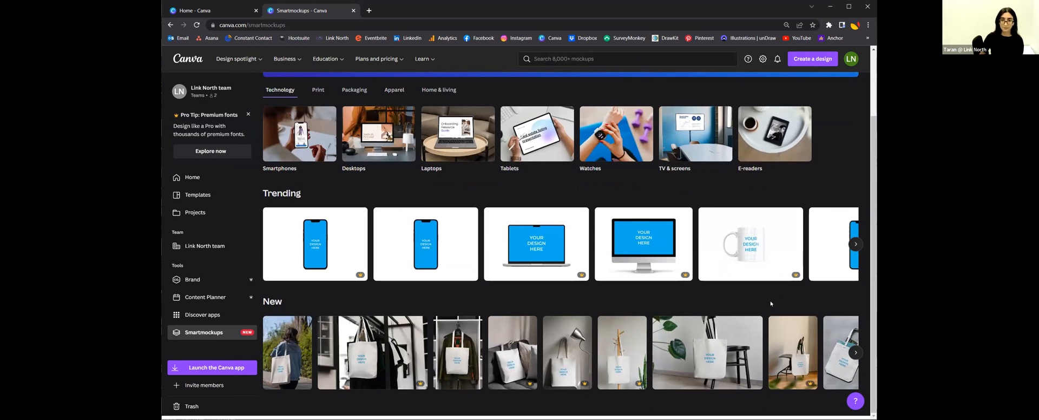
scroll(778, 236, "up", 1)
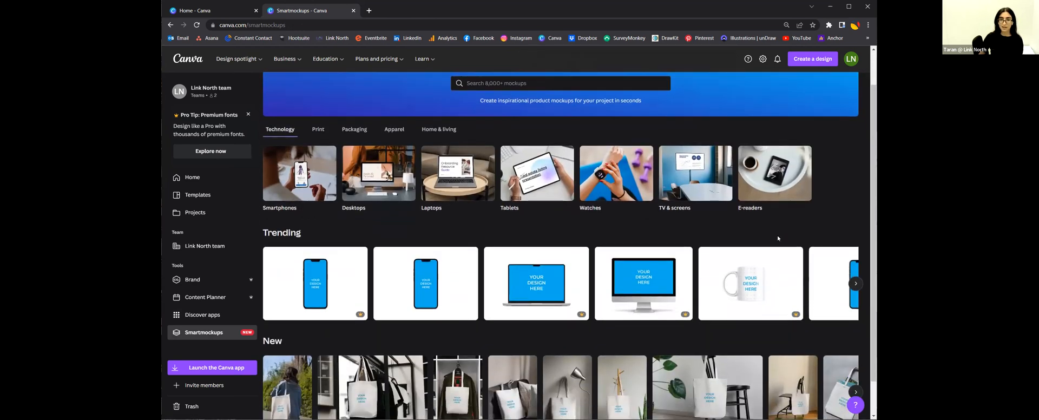
scroll(753, 226, "up", 1)
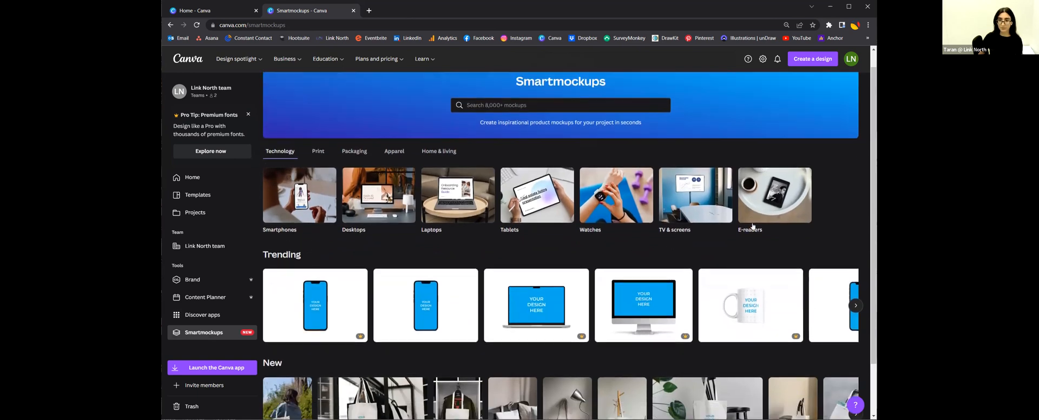
scroll(758, 227, "down", 2)
left_click(854, 245)
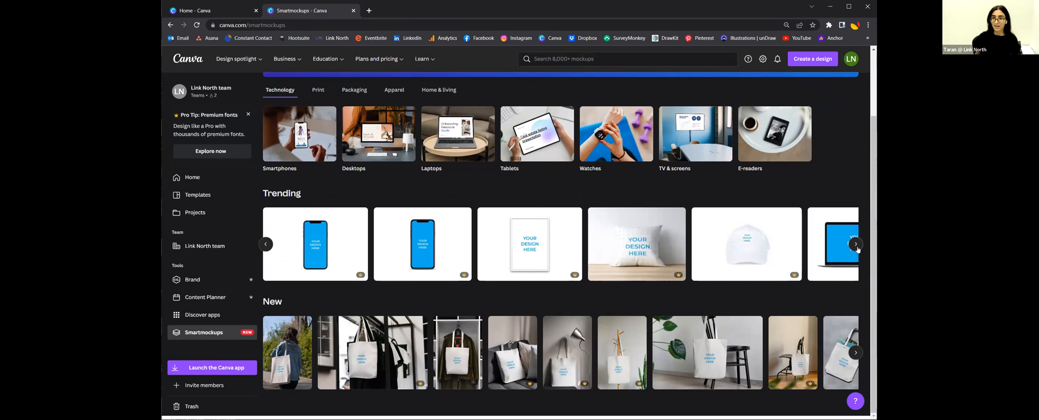
left_click(855, 245)
left_click(856, 246)
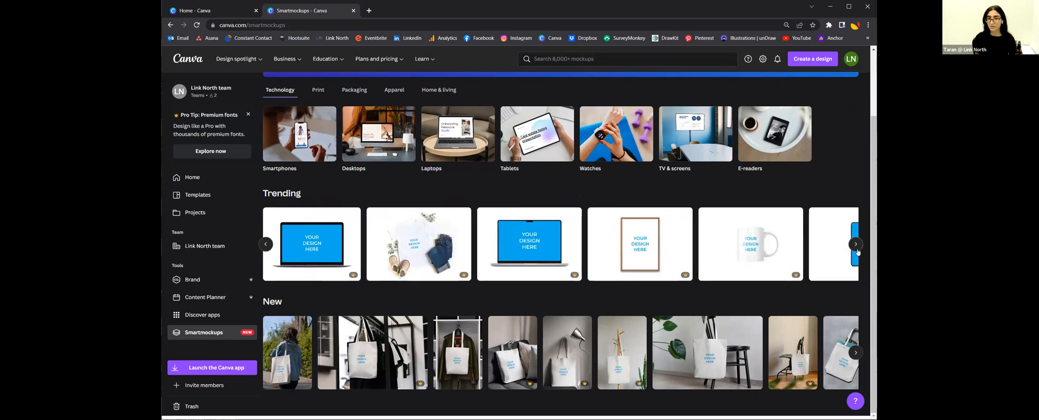
left_click(858, 251)
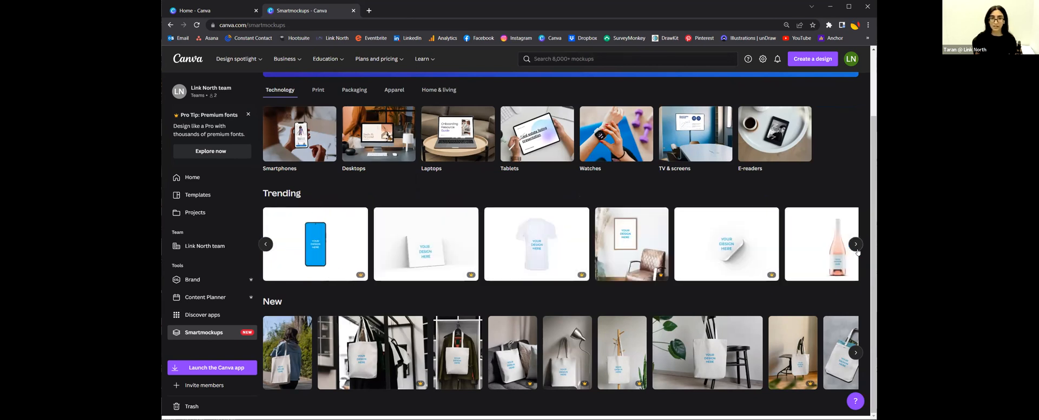
Step: Open the blue phone mockup and place the uploaded Loblaws logo on its screen
left_click(302, 255)
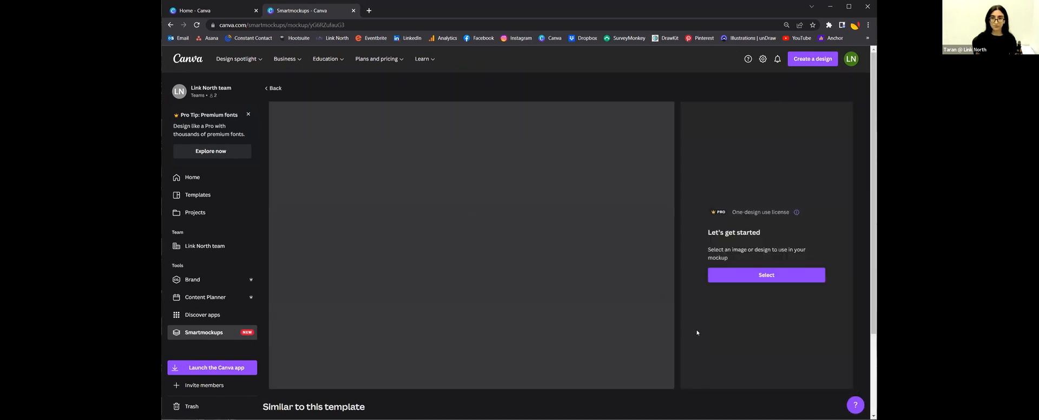
left_click(766, 275)
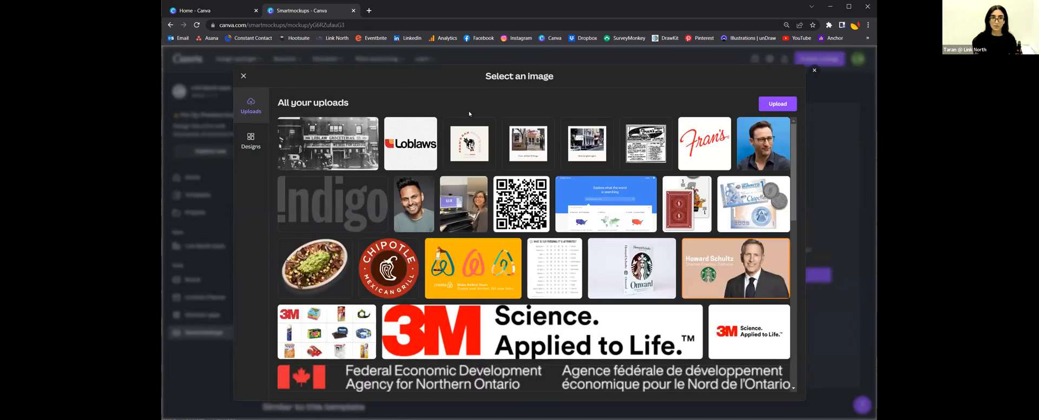
left_click(244, 76)
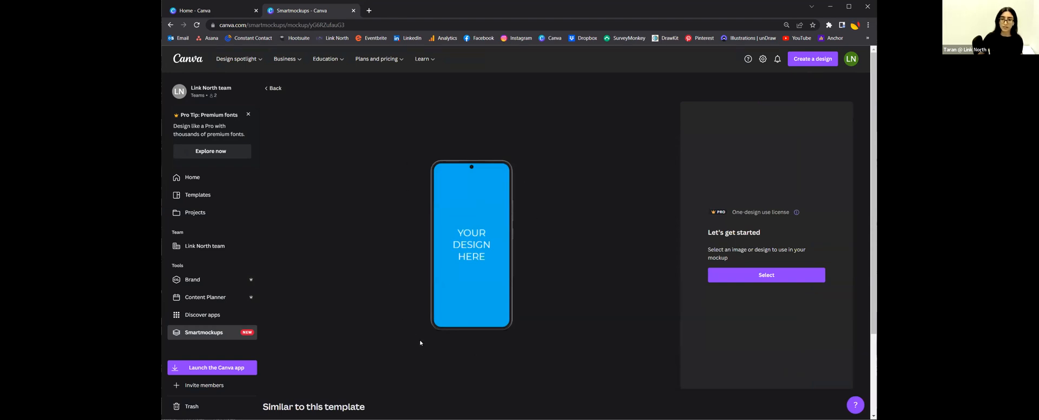
left_click(787, 281)
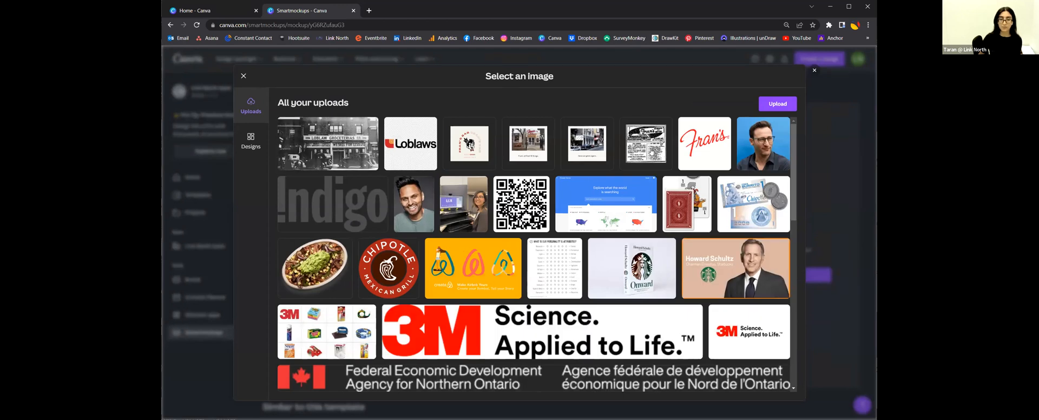
left_click(410, 143)
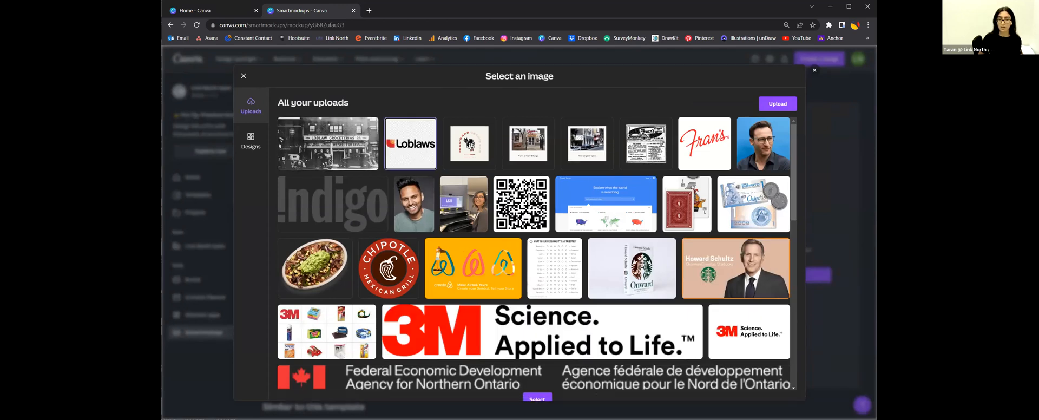
left_click(549, 389)
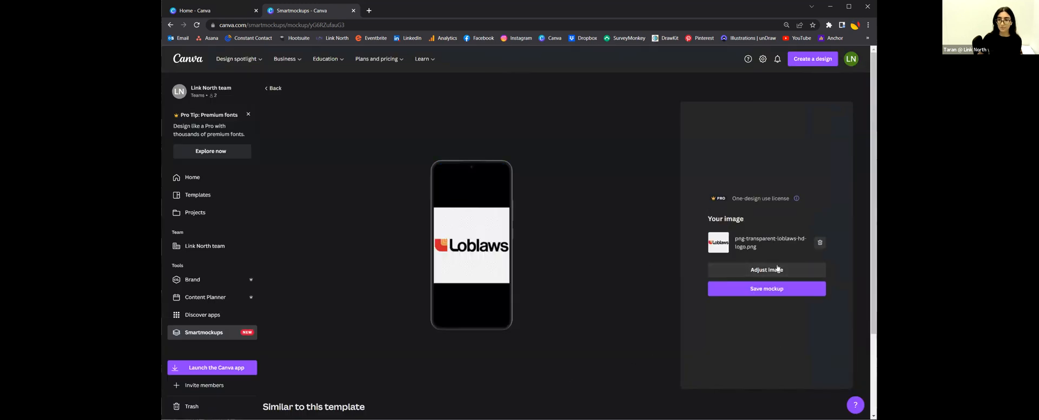
Step: Save the Loblaws phone mockup and close the save image prompt
left_click(769, 289)
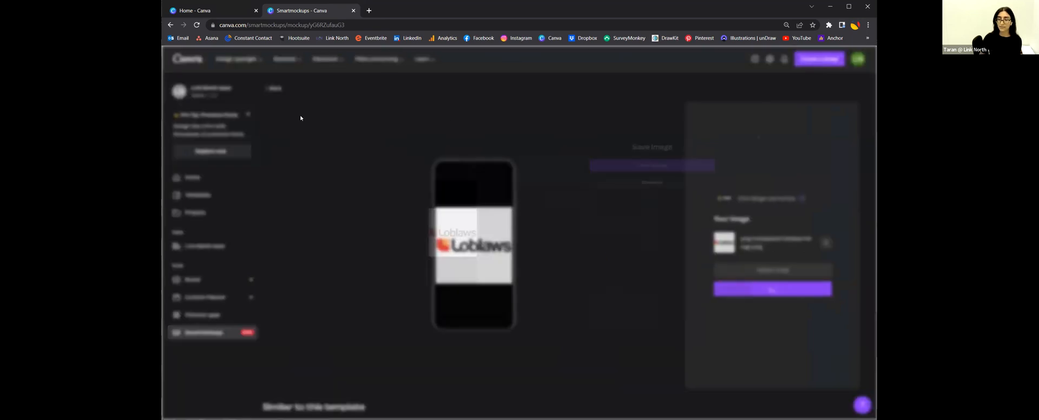
left_click(807, 119)
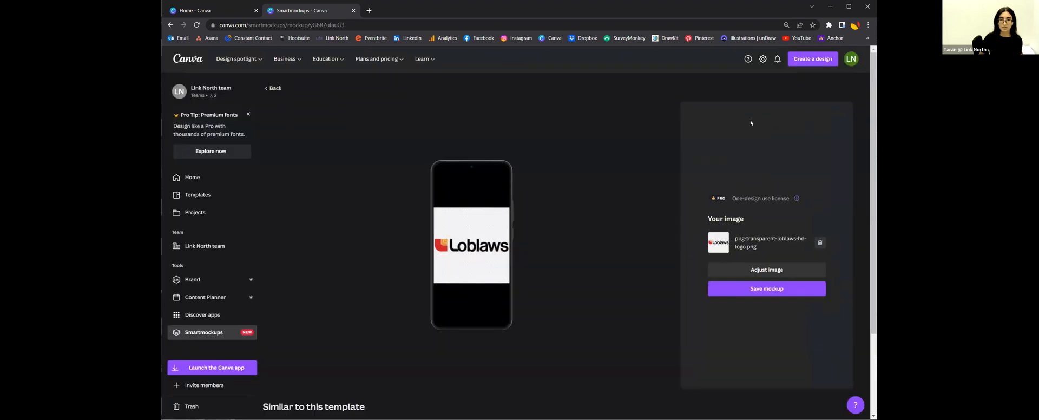
scroll(216, 307, "down", 2)
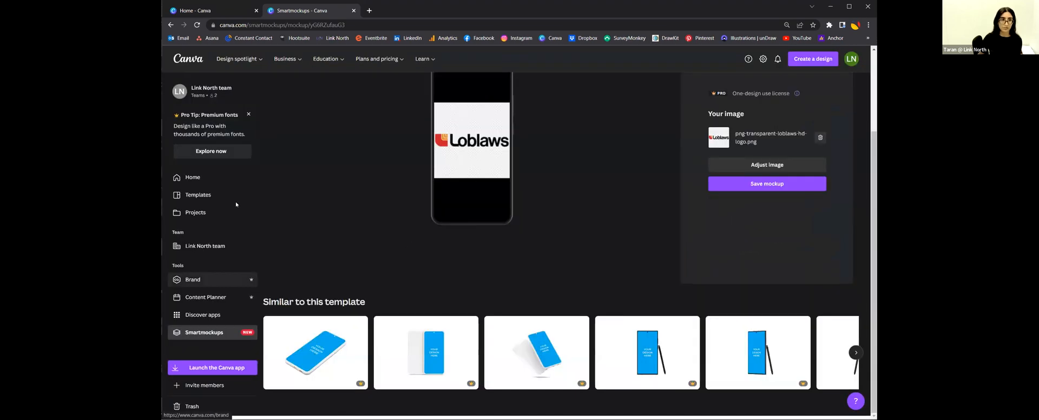
scroll(236, 204, "up", 2)
Step: Go back from the phone mockup to the Smartmockups gallery and scroll to its Technology categories at the top
left_click(274, 88)
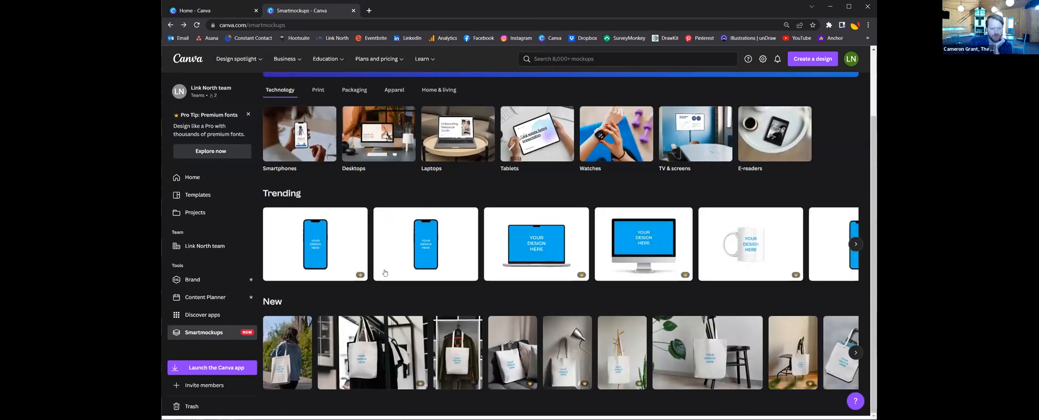
scroll(383, 265, "up", 2)
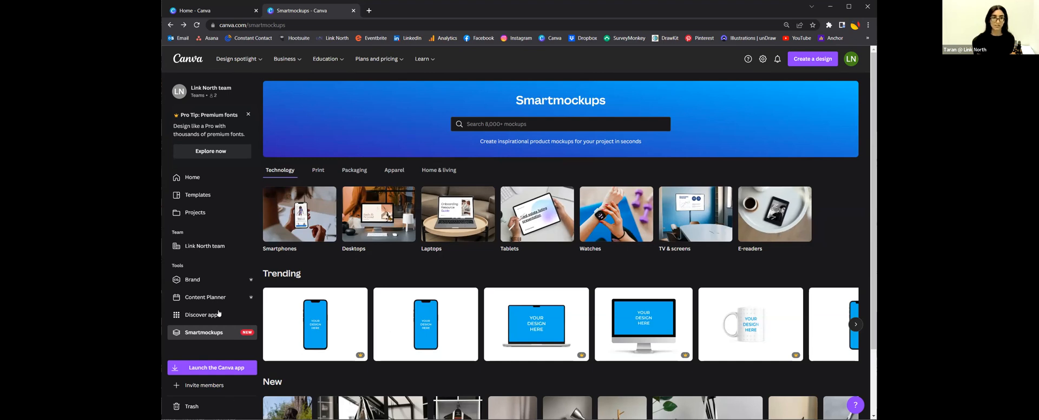
scroll(219, 314, "down", 2)
scroll(284, 59, "up", 2)
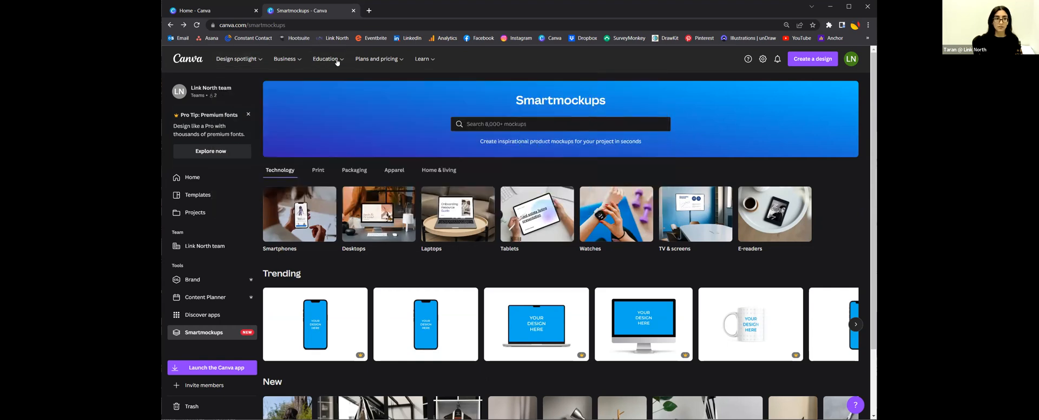
scroll(238, 158, "down", 2)
scroll(229, 185, "up", 2)
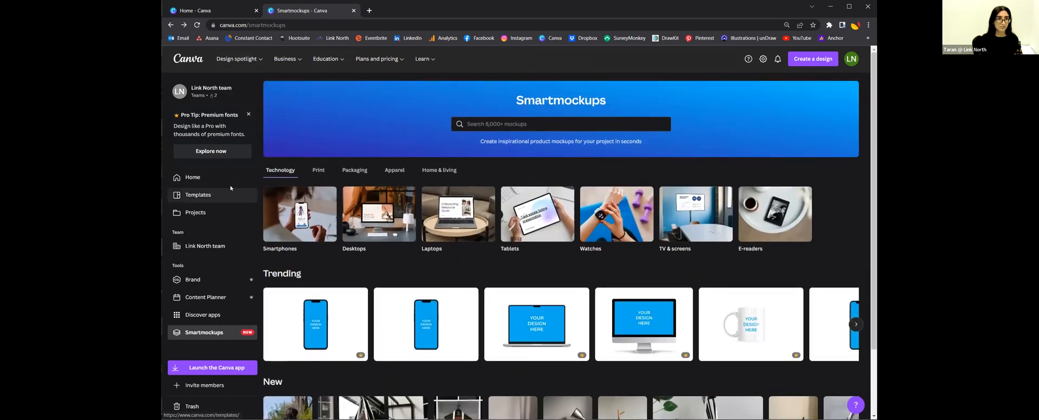
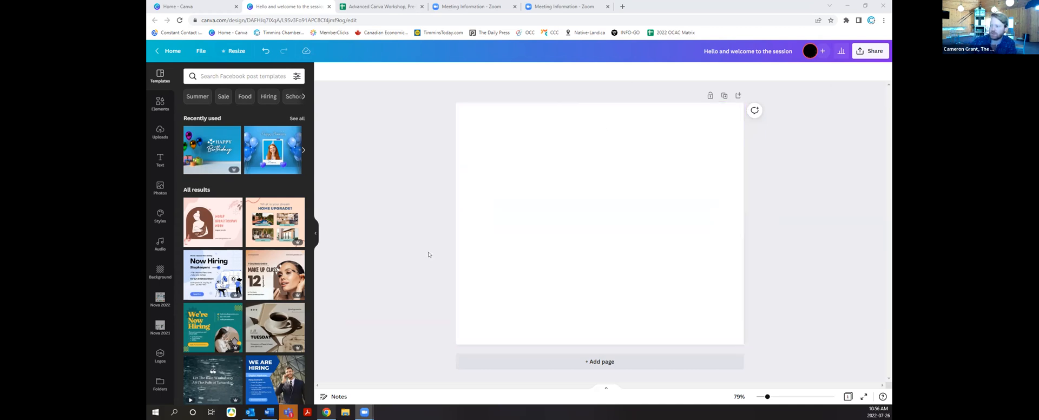
Step: Browse the brand kit's 'Find it in Timmins' logos, then return to the Elements library
left_click(153, 112)
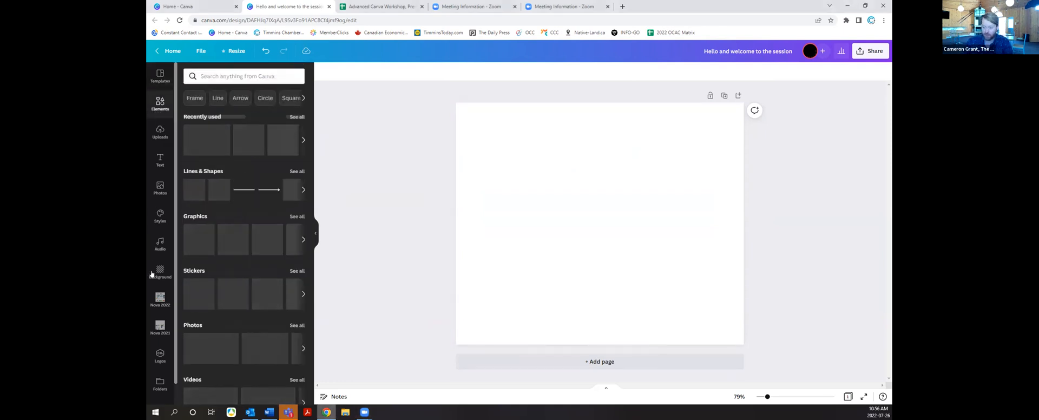
left_click(159, 355)
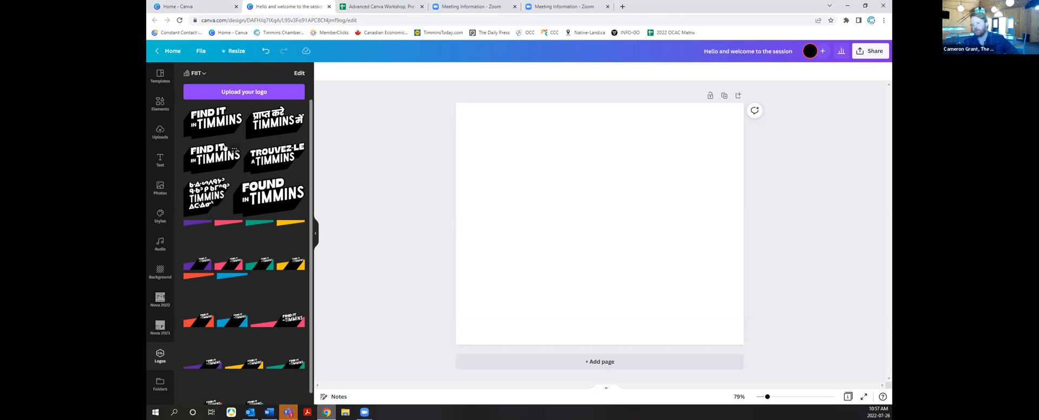
scroll(255, 223, "down", 1)
scroll(232, 157, "up", 1)
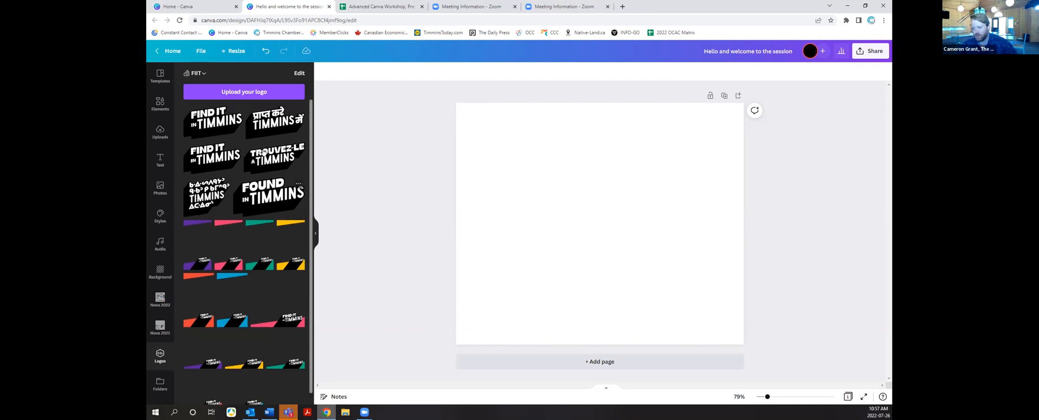
left_click(160, 104)
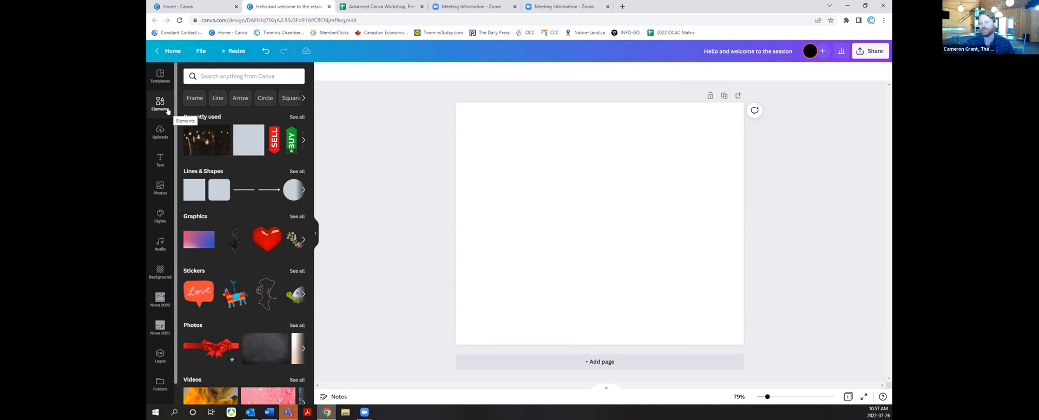
Step: Place the Find It in Timmins upload top-left, enlarge it across the page, then delete it
left_click(161, 135)
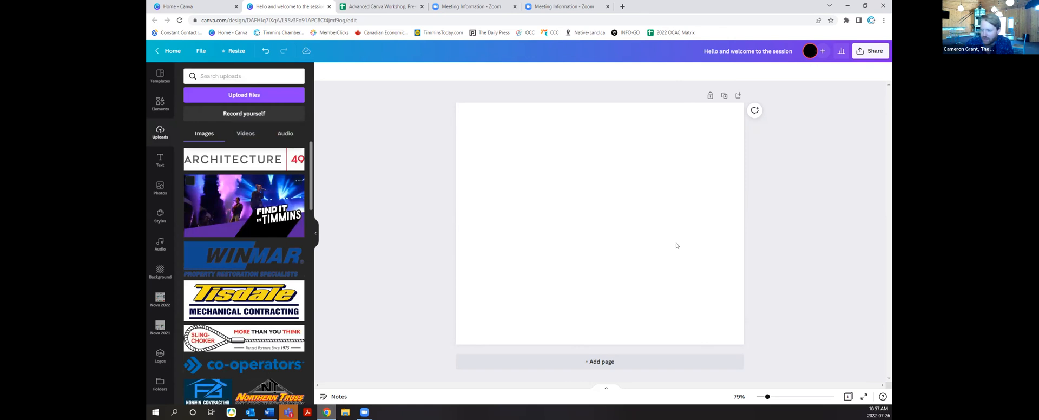
left_click_drag(578, 211, 531, 157)
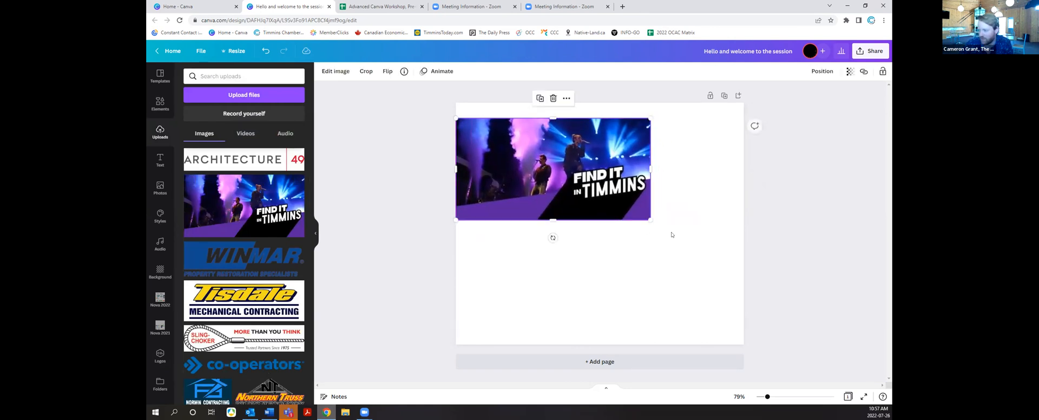
left_click_drag(656, 223, 719, 295)
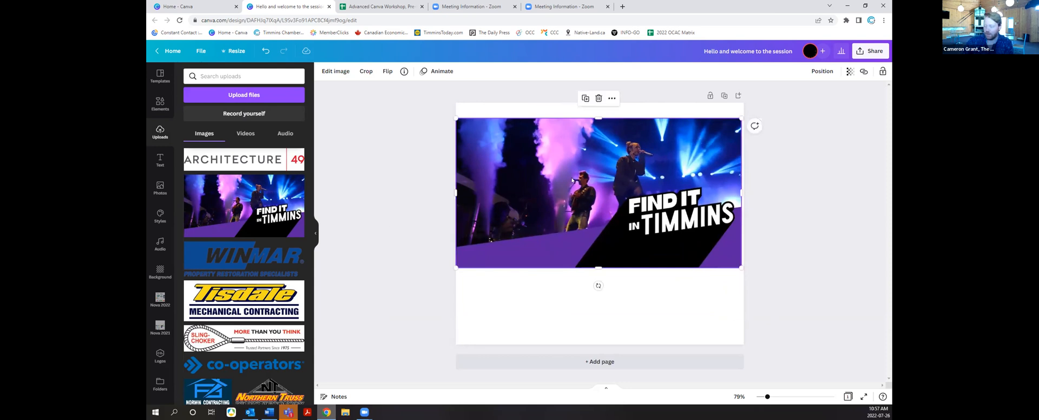
key("Delete")
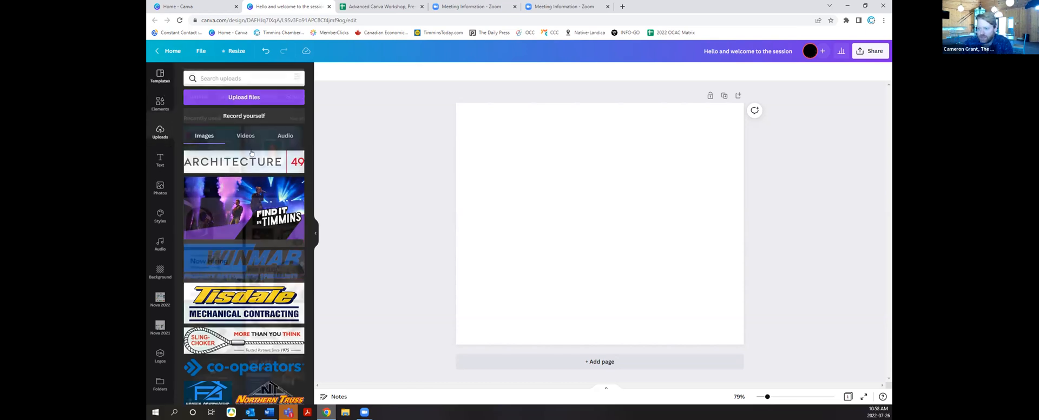
Step: Search elements for 'grand opening' photos and bring up the search filter options
left_click(159, 76)
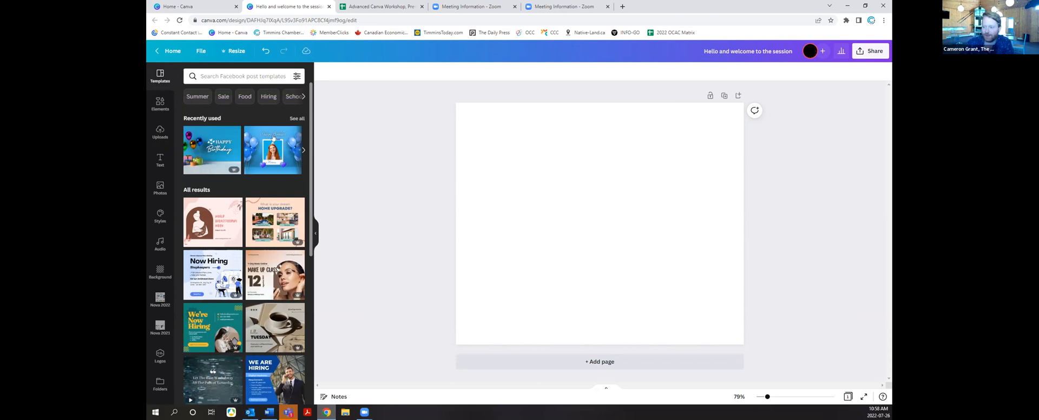
left_click(160, 104)
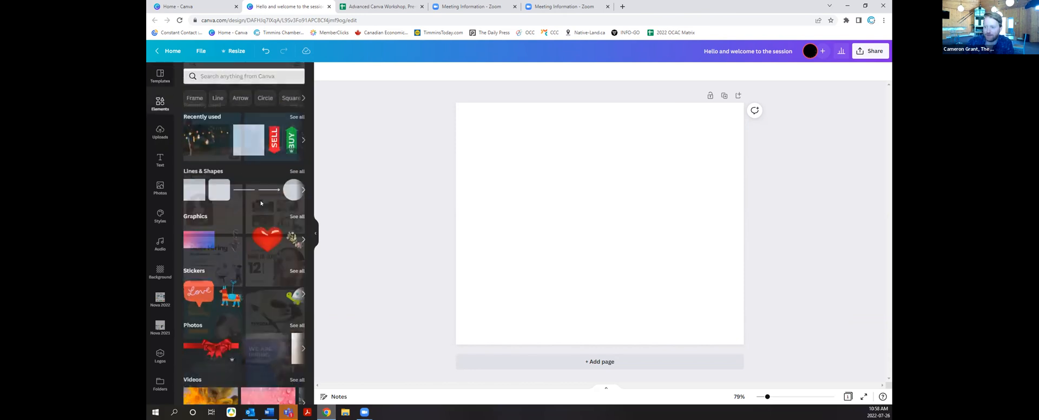
left_click(243, 75)
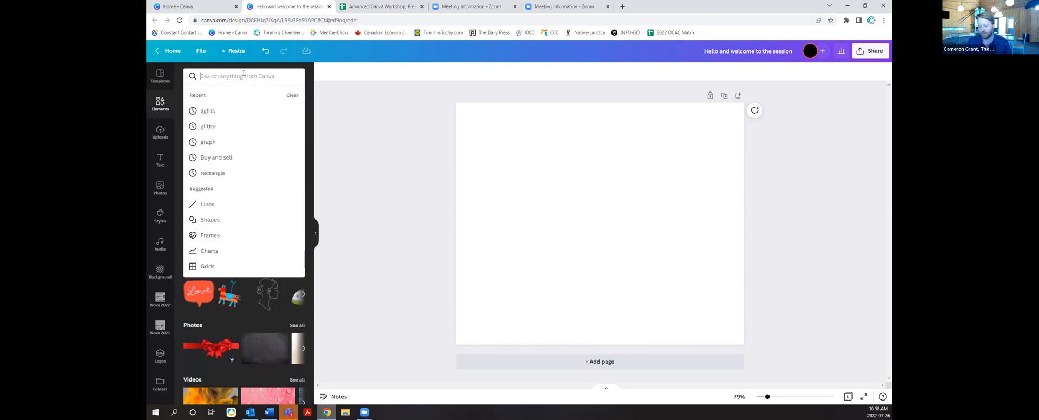
type("gra")
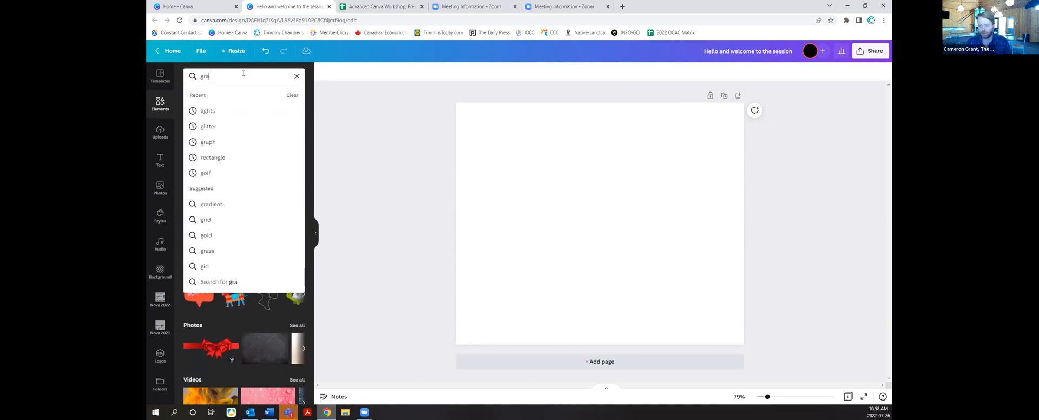
type("nd opening")
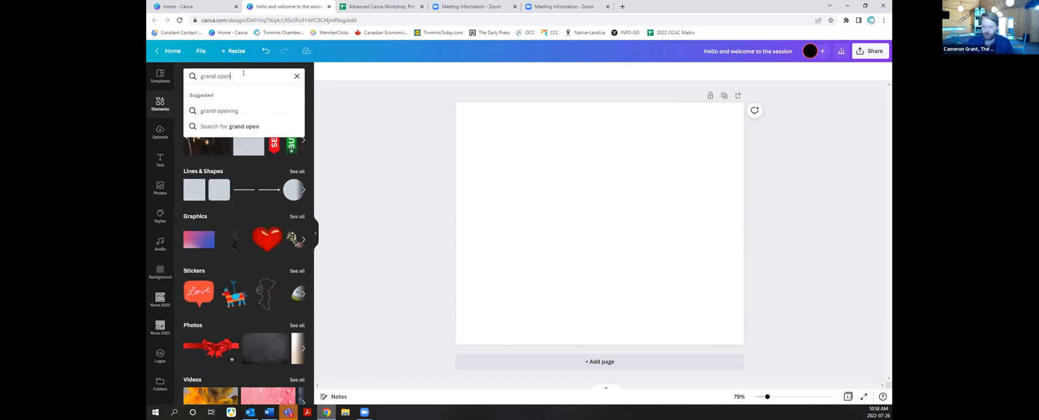
key("Return")
left_click(211, 95)
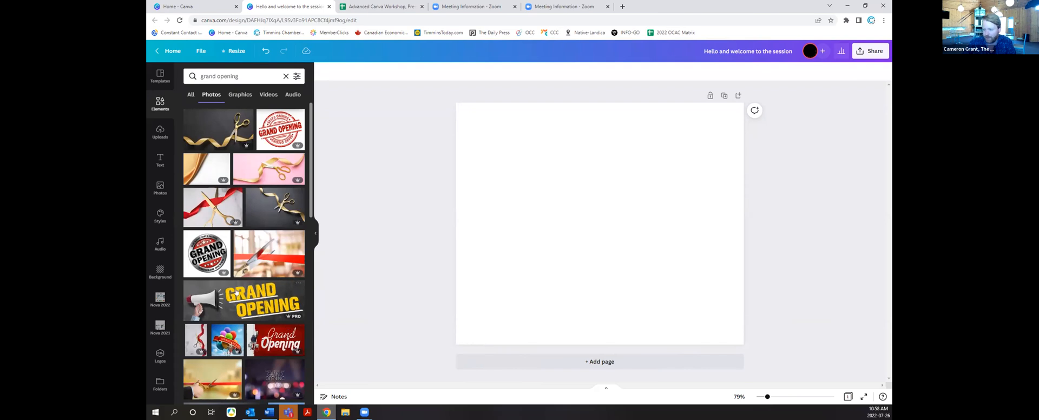
left_click(296, 77)
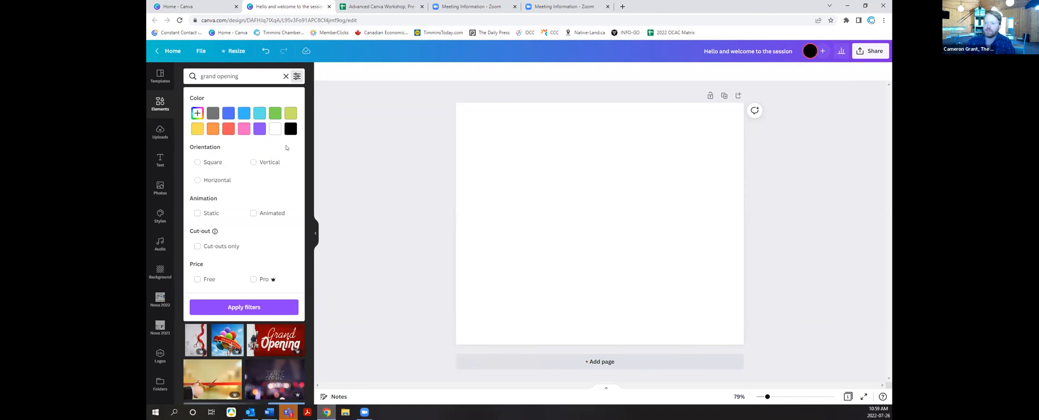
Step: Filter the grand opening photo results by the custom colour #00A9CE
left_click(198, 112)
left_click_drag(239, 190, 279, 185)
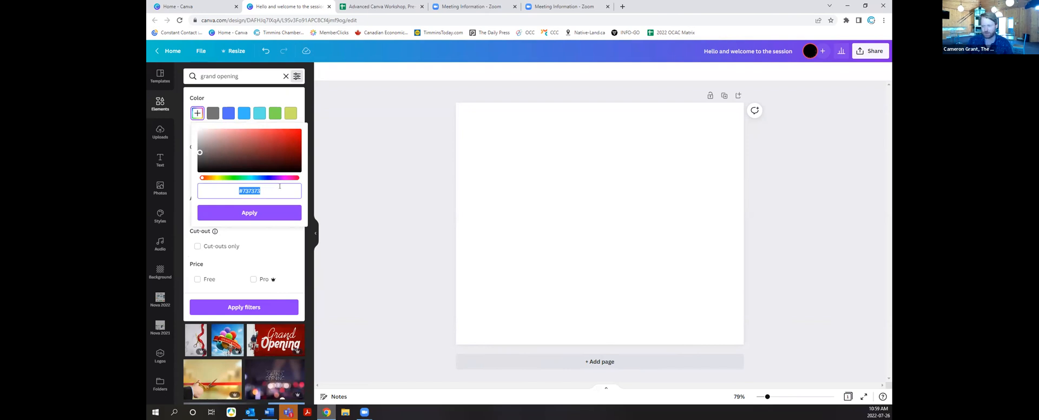
type("#00A9CE")
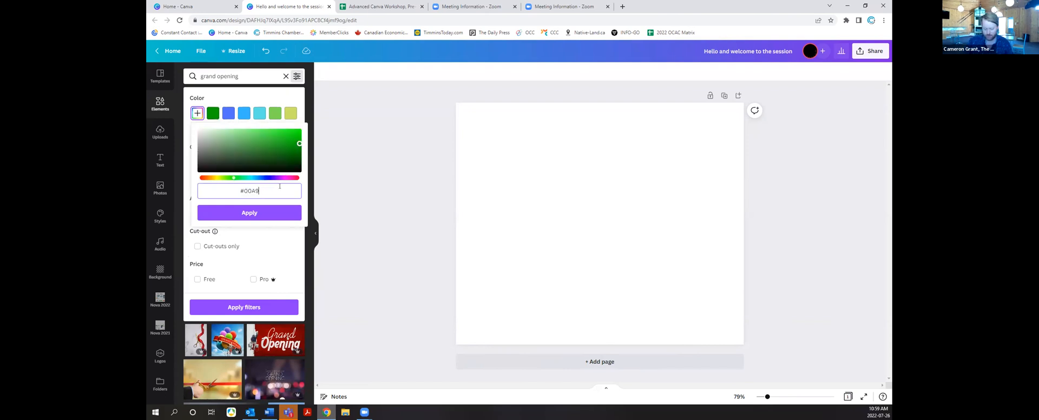
left_click(260, 212)
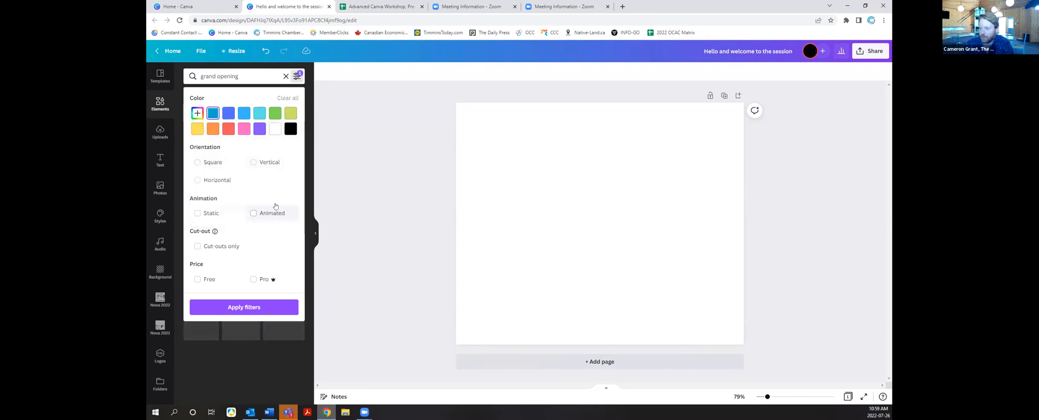
left_click(247, 307)
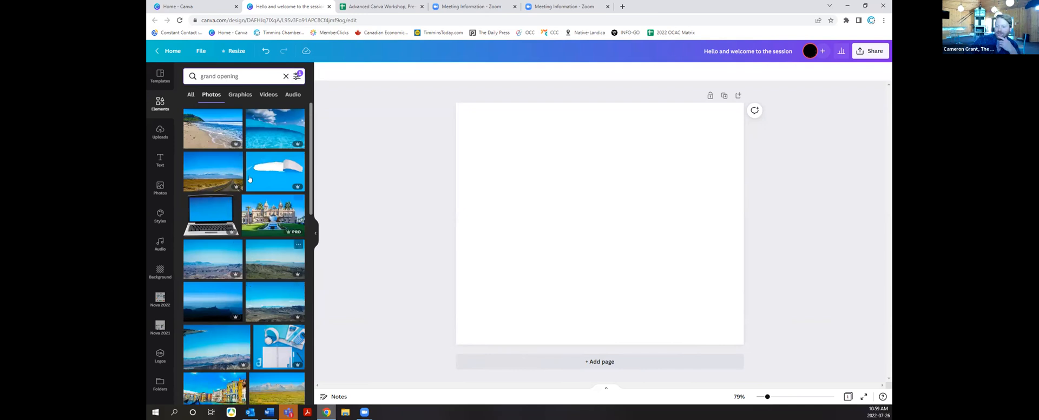
Step: Drag the blue open-book photo from the filtered results onto the page as a full-page background
scroll(254, 303, "down", 4)
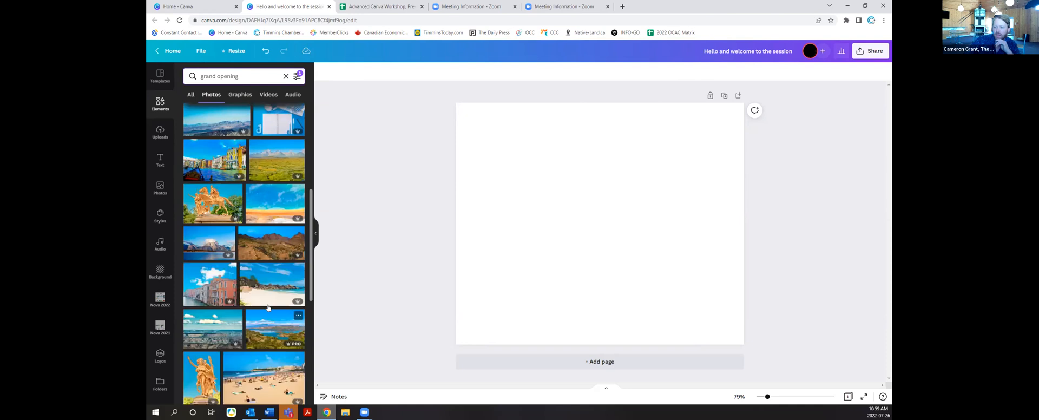
scroll(270, 303, "down", 4)
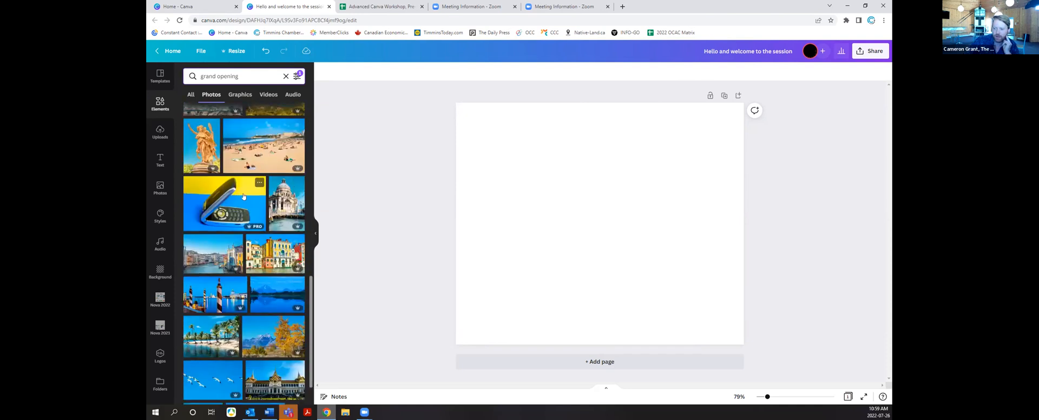
scroll(254, 232, "down", 4)
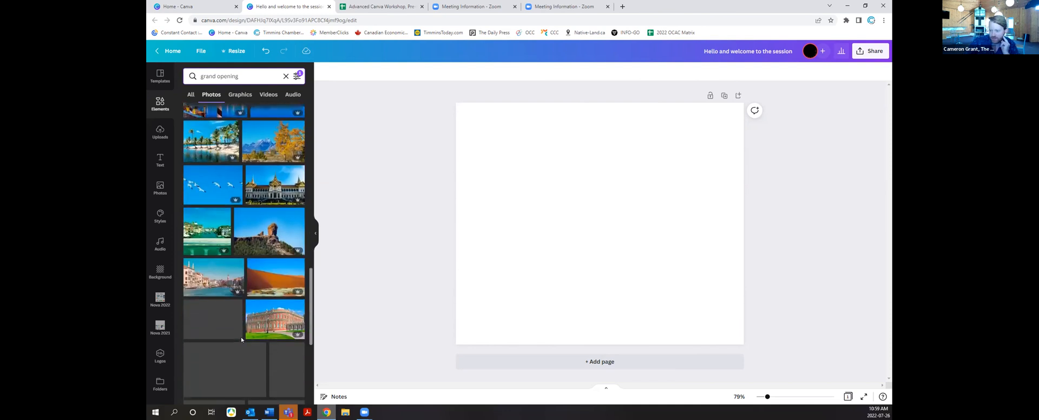
scroll(244, 304, "down", 3)
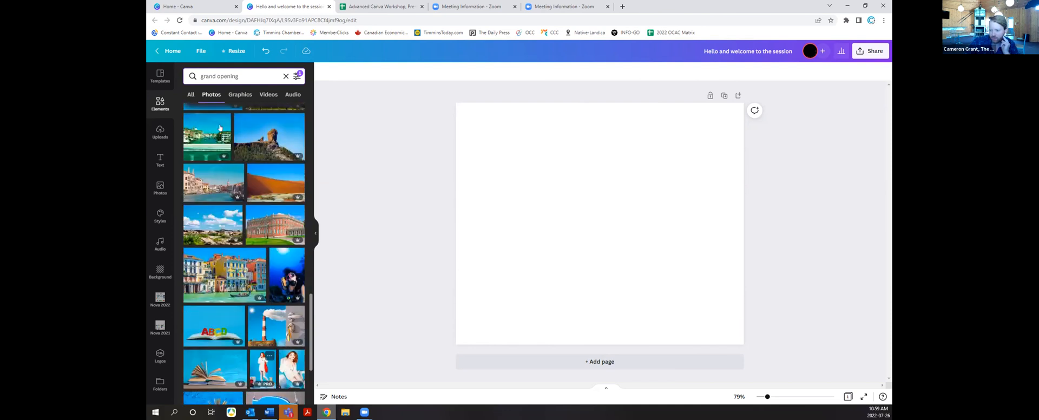
scroll(235, 333, "down", 1)
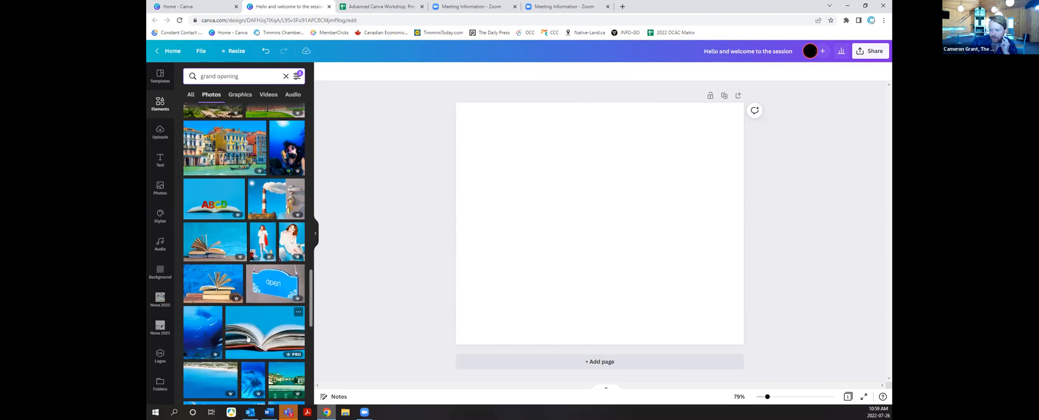
left_click_drag(581, 235, 517, 301)
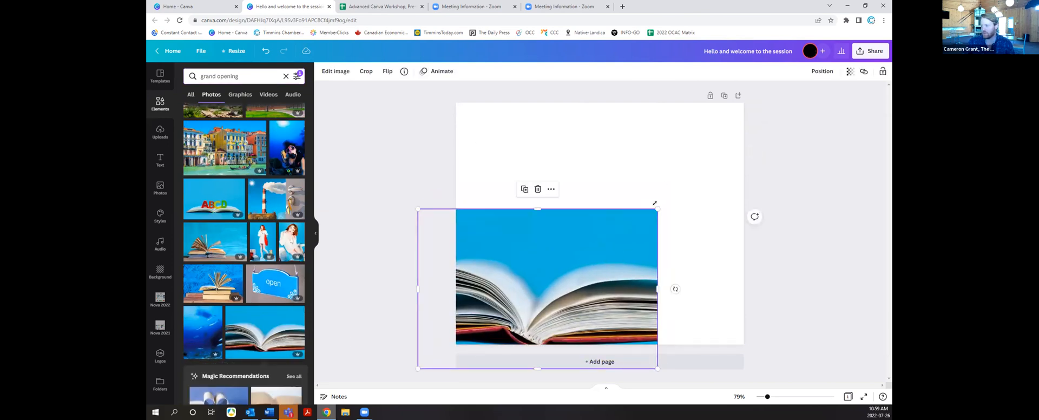
left_click_drag(755, 116, 812, 108)
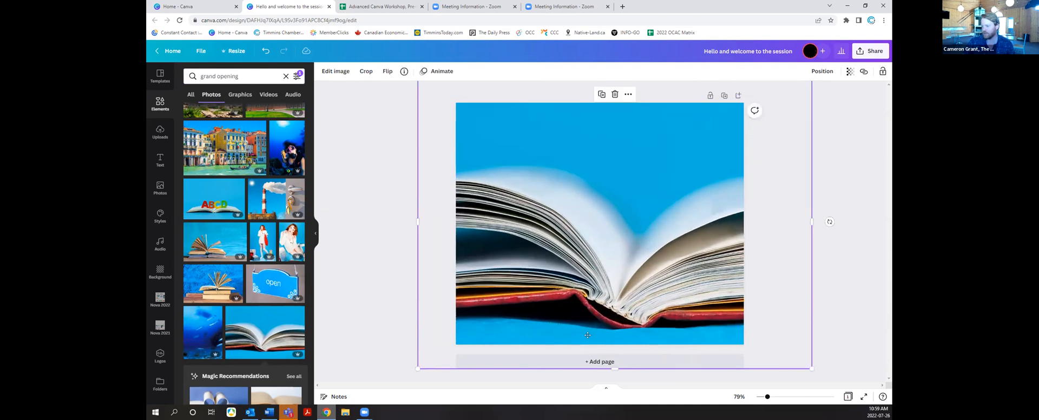
left_click_drag(587, 335, 591, 355)
left_click_drag(528, 308, 563, 318)
key("Delete")
left_click_drag(269, 331, 463, 230)
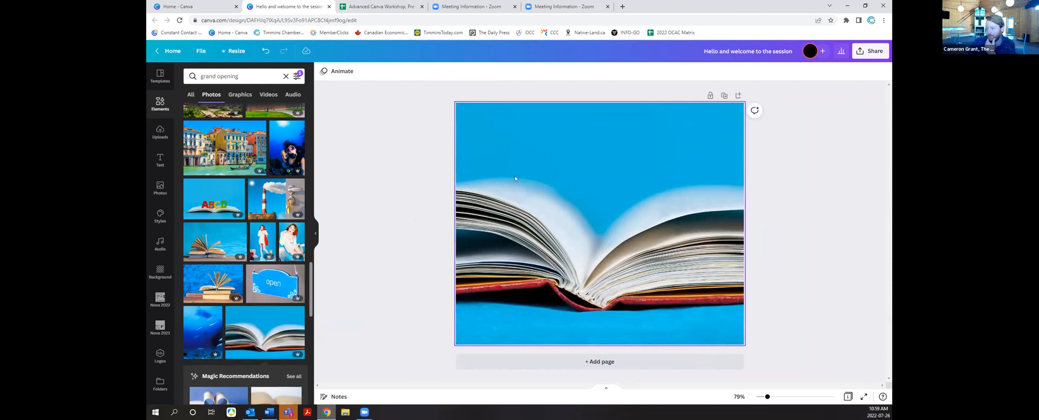
Step: Crop the open-book photo larger so it fills the square page, then zoom to 64%
left_click(546, 303)
double_click(546, 302)
left_click(367, 281)
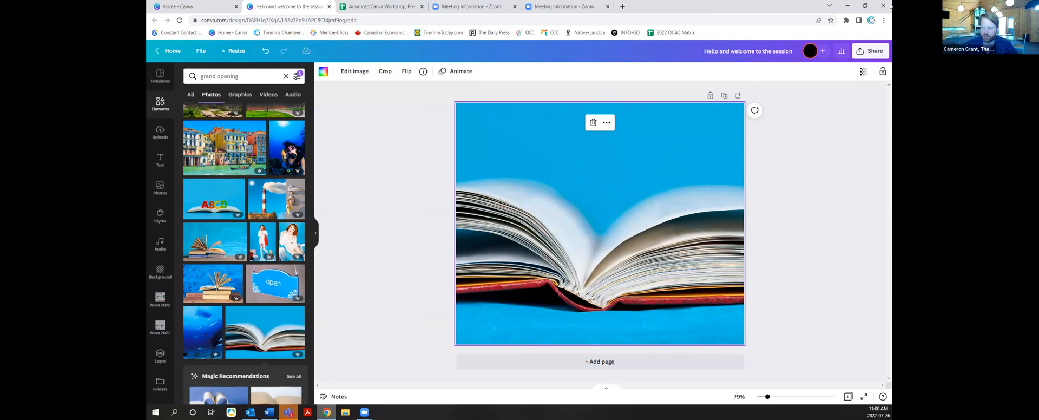
double_click(639, 290)
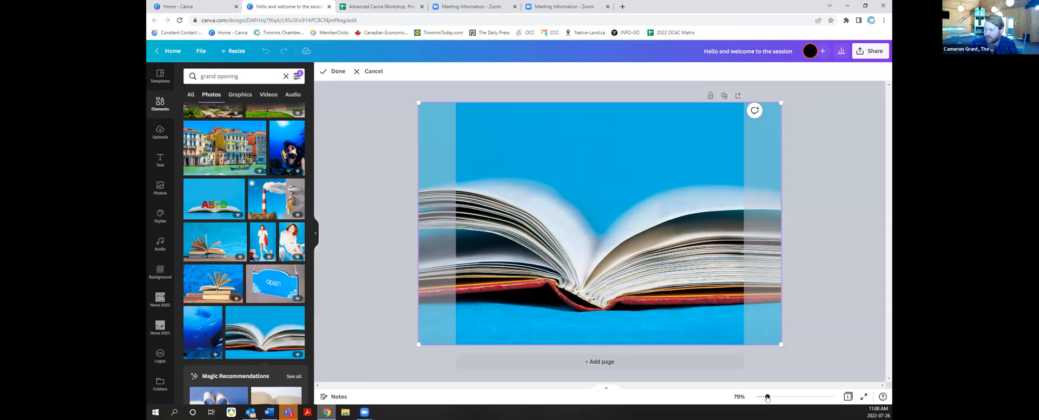
scroll(666, 390, "down", 5, "ctrl")
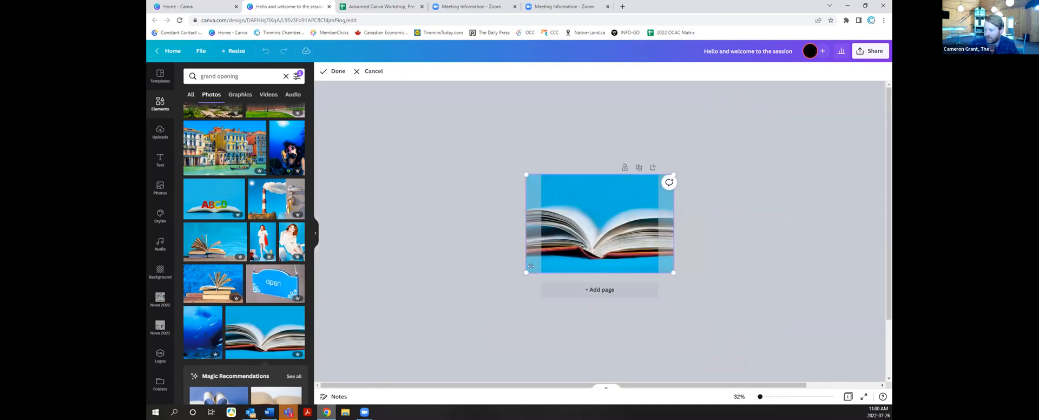
left_click_drag(517, 280, 437, 334)
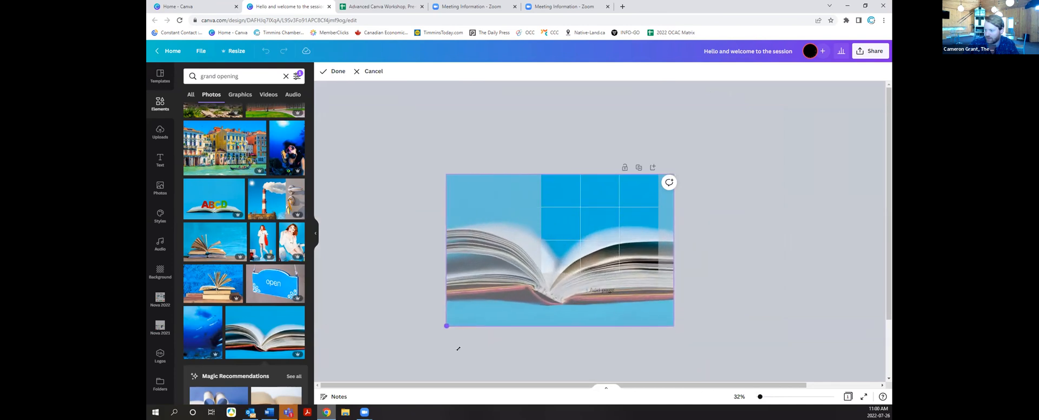
left_click(710, 292)
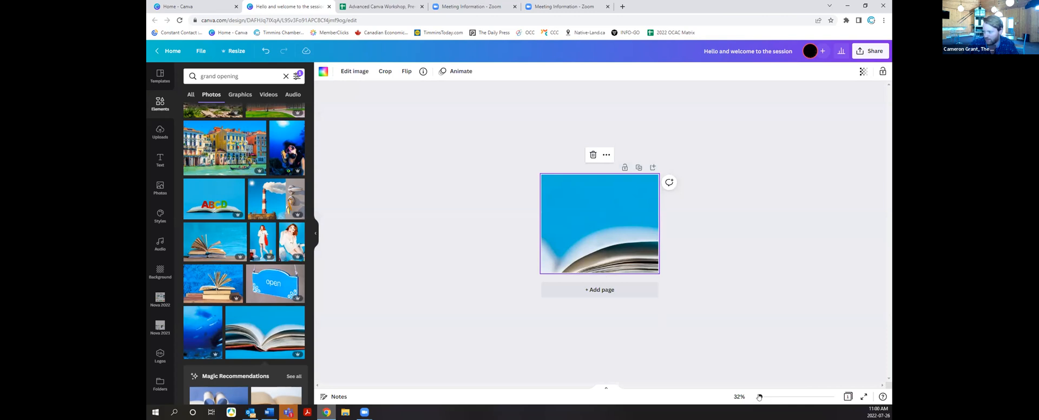
left_click_drag(760, 397, 764, 396)
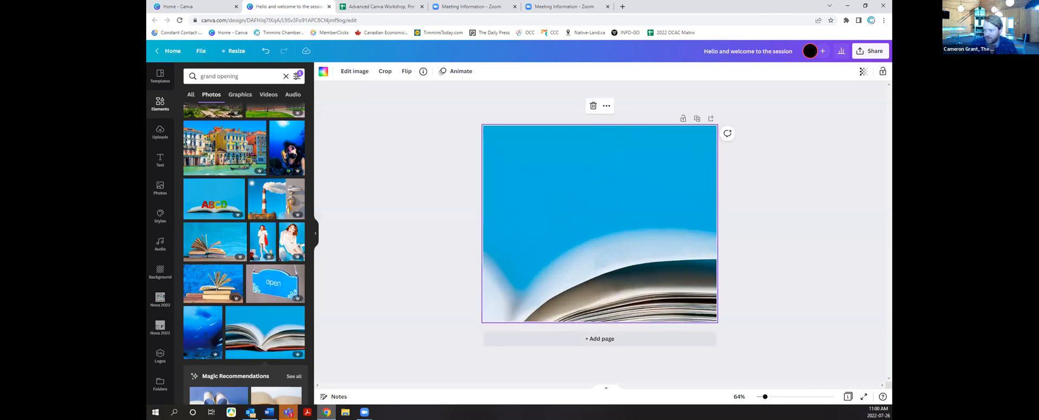
Step: Search the uploaded images for 'chamber'
left_click(160, 132)
left_click(224, 76)
type("chamber")
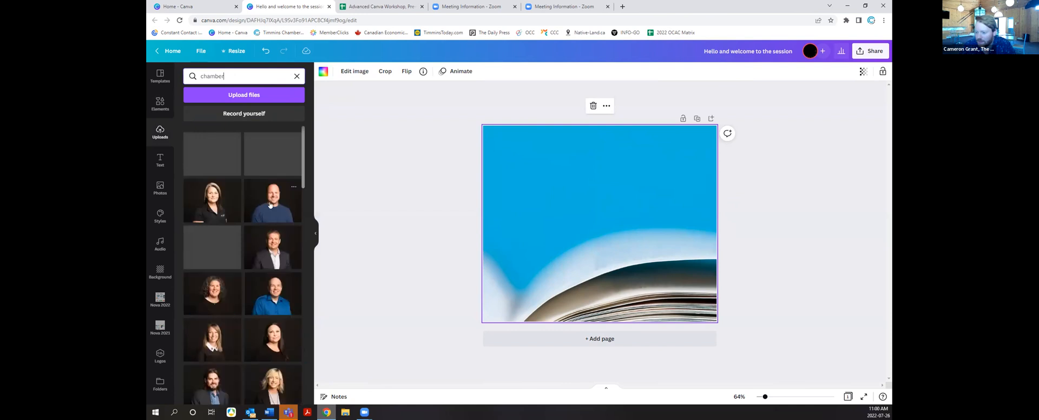
Step: Add the white Chamber logo at top-left and shift the book photo right within its frame
scroll(270, 204, "down", 10)
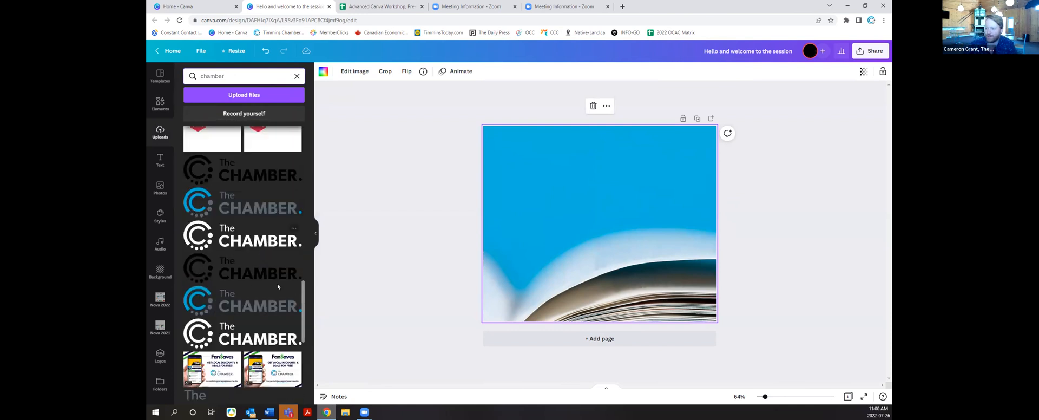
left_click(245, 245)
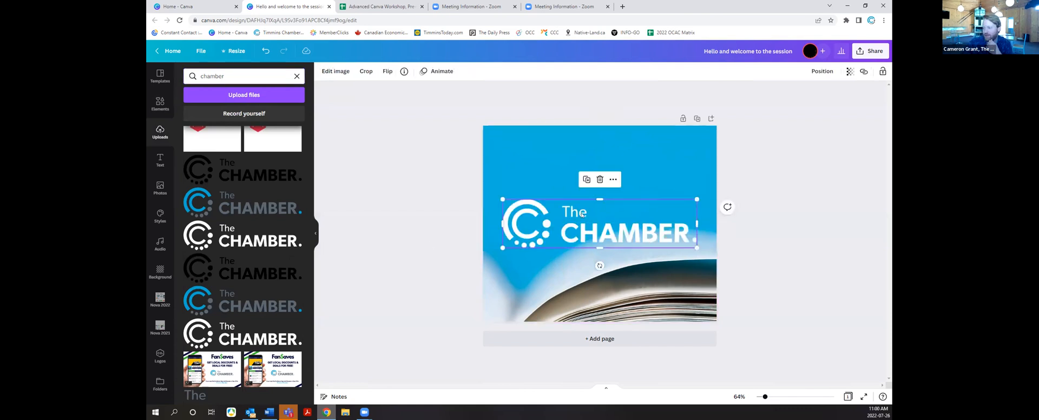
left_click_drag(577, 215, 564, 149)
double_click(576, 257)
left_click_drag(600, 297, 719, 303)
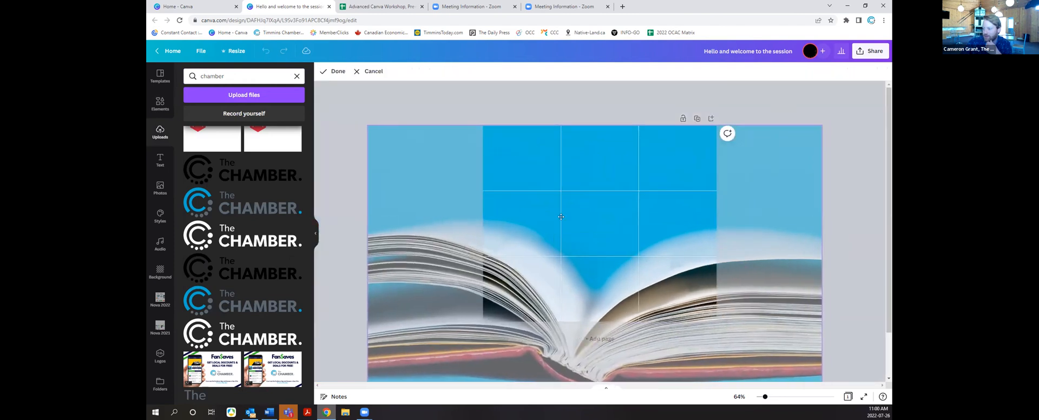
left_click(481, 88)
Step: Shrink the Chamber logo and settle it in the page's top-left corner
left_click(552, 161)
left_click_drag(682, 183, 518, 146)
left_click(407, 176)
left_click(518, 146)
left_click(373, 167)
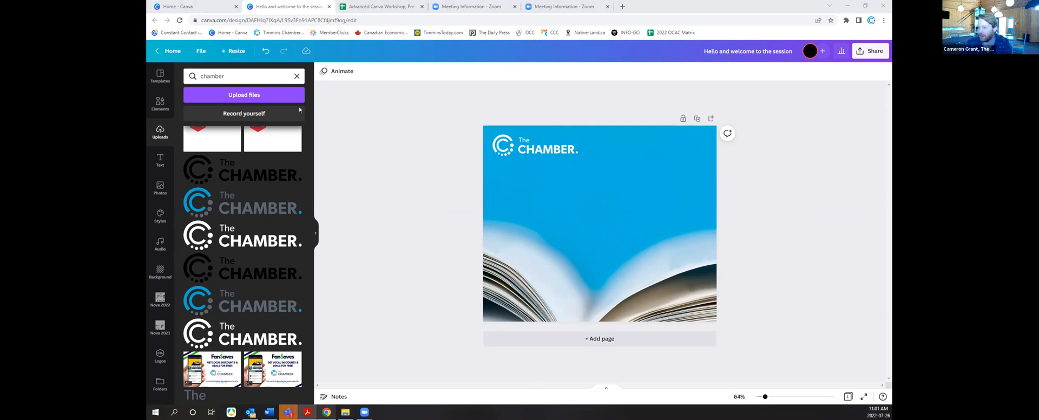
Step: Review the colour palettes and Chamber Typefaces pages of Cheat Sheet.pdf in Acrobat Reader
key("alt+Tab")
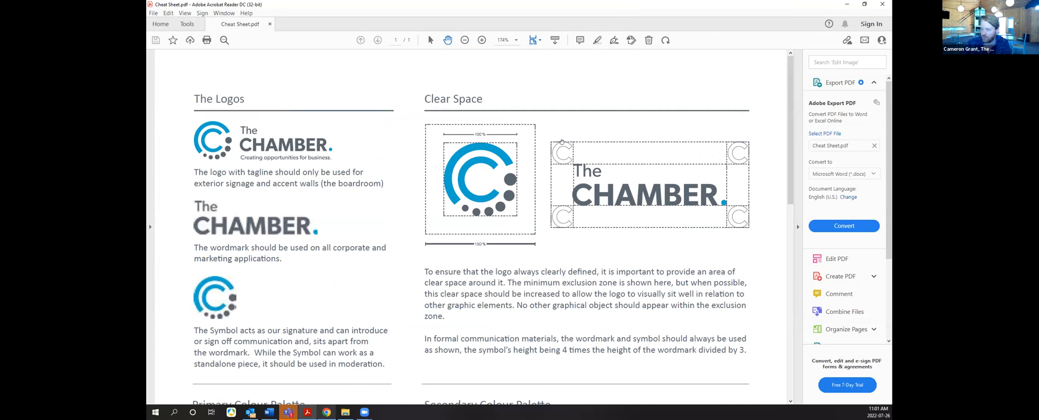
scroll(406, 217, "down", 3)
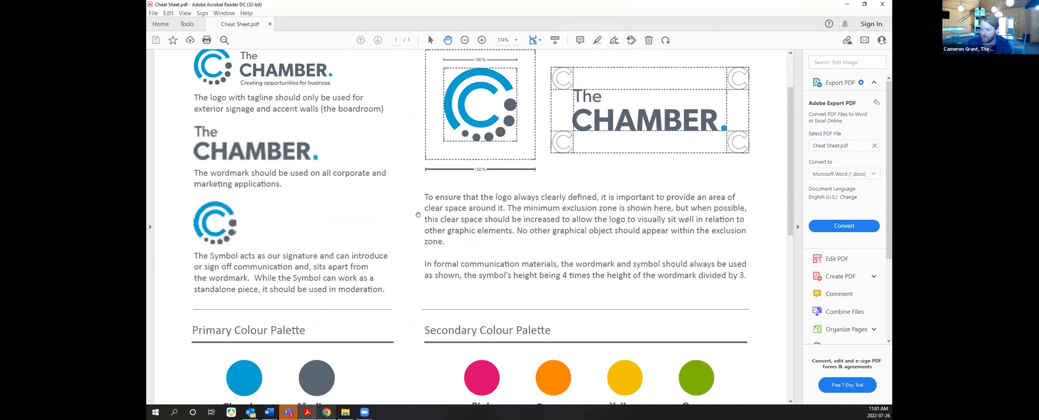
scroll(423, 221, "down", 4)
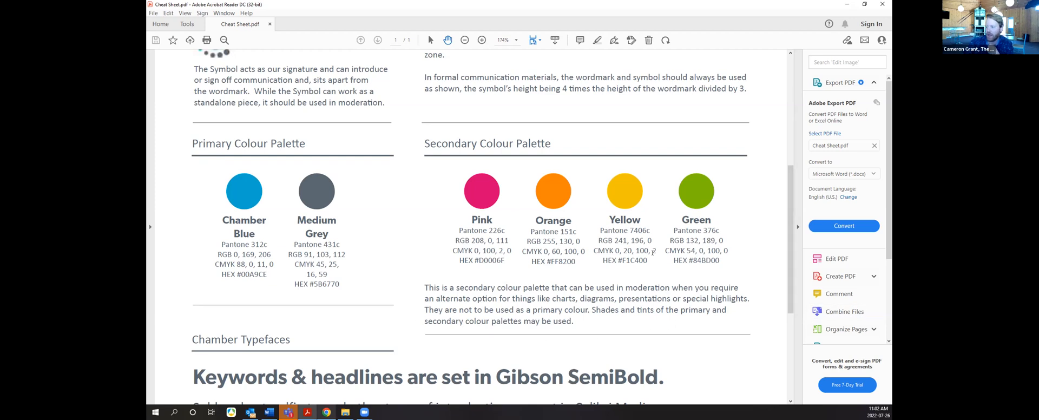
scroll(653, 252, "down", 6)
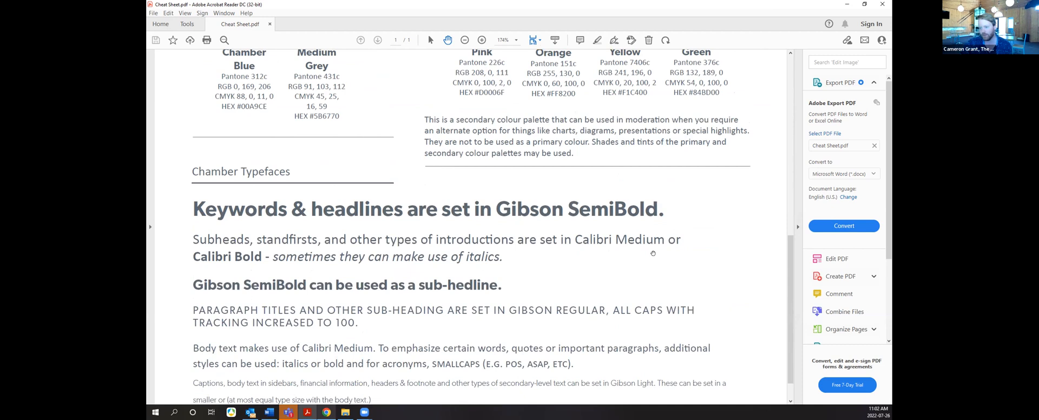
scroll(653, 253, "down", 1)
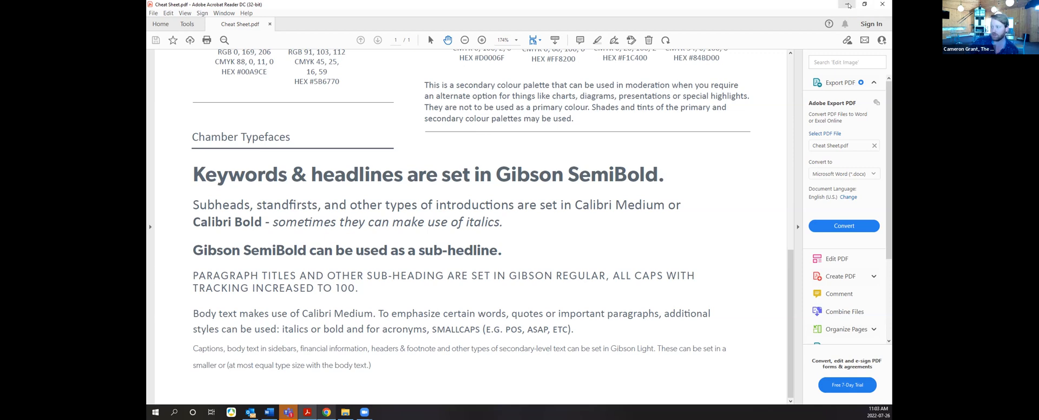
Step: Add a 'Book Sale Tomorrow.' subheading just below the Chamber logo, nudged slightly right
left_click(848, 4)
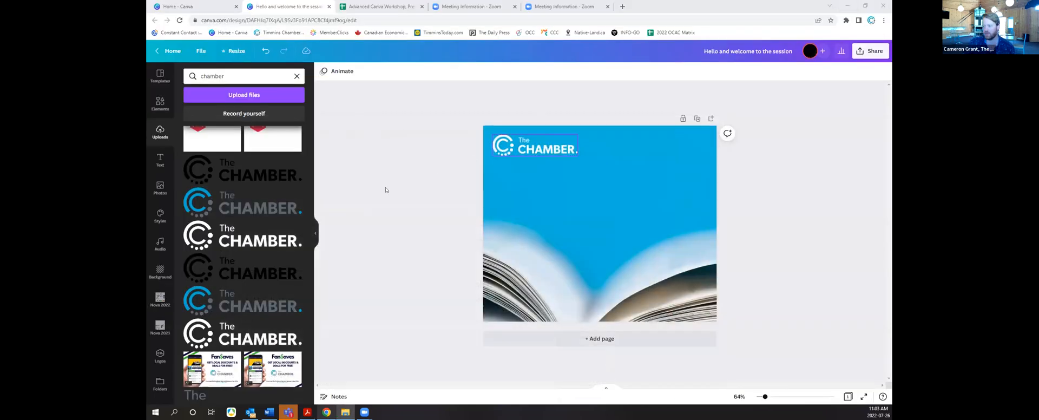
left_click(160, 161)
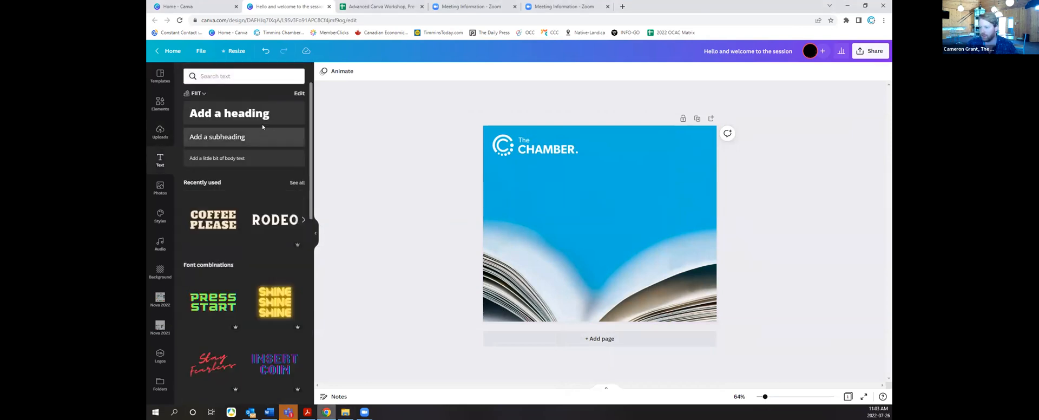
left_click(253, 137)
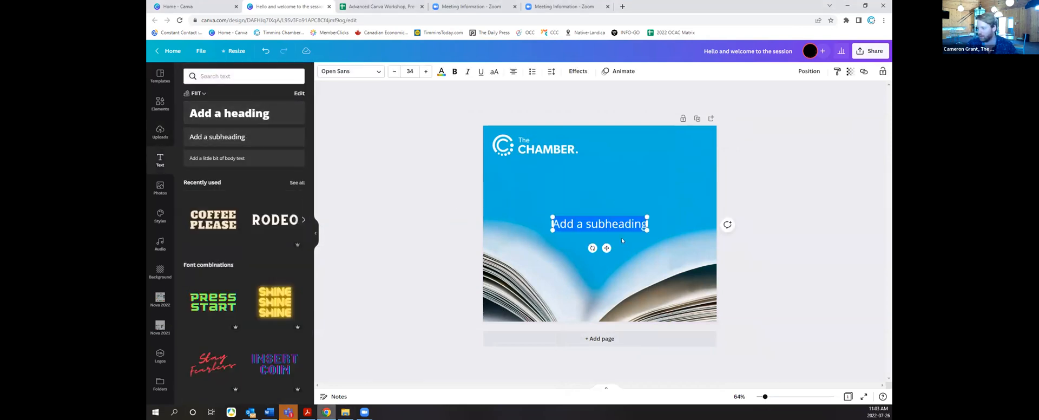
left_click_drag(591, 228, 643, 188)
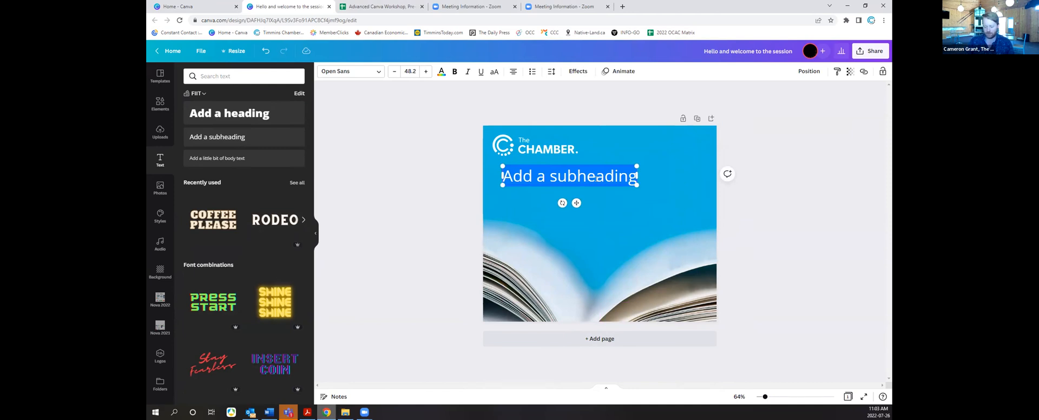
type("Book")
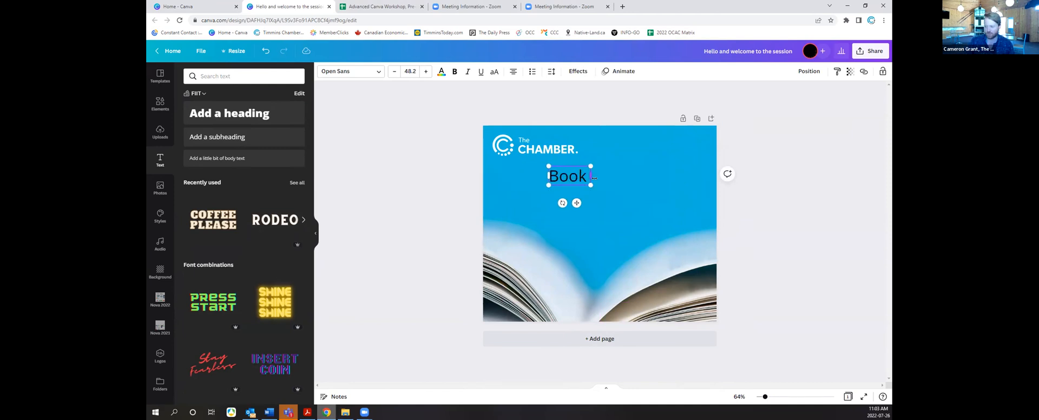
type(" Sale Tomoorow")
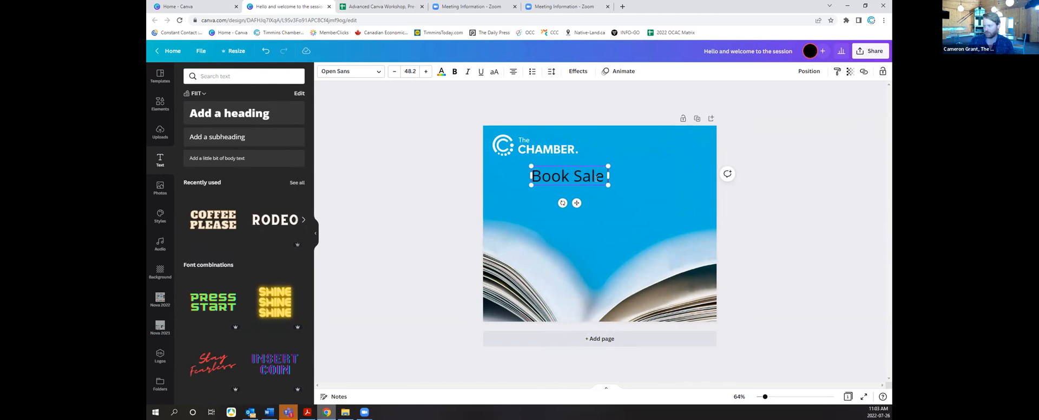
key("BackSpace")
key("BackSpace")
key("BackSpace")
key("BackSpace")
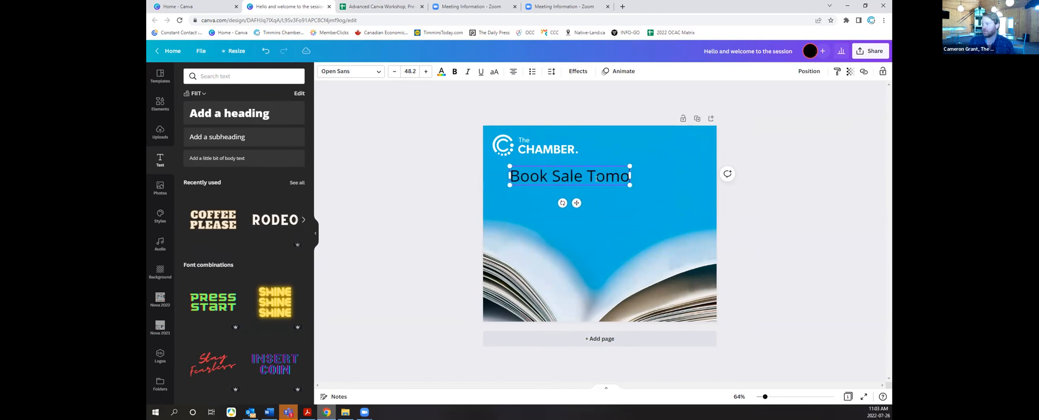
type("rrow.")
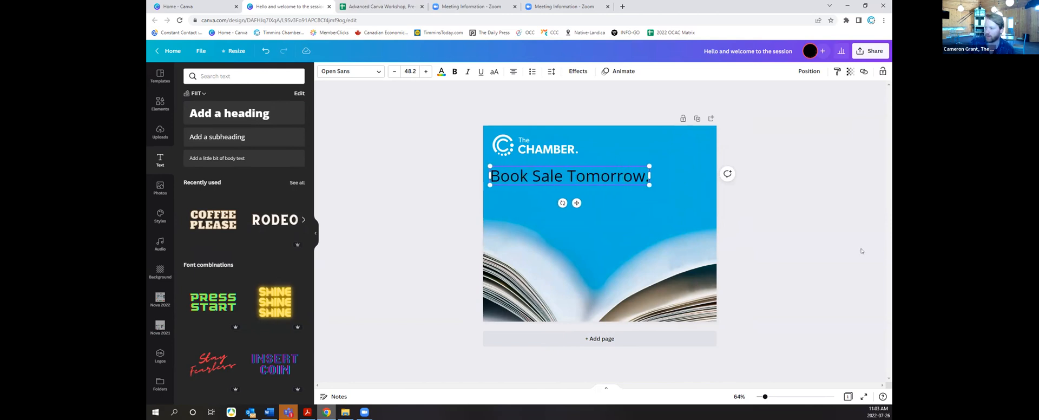
left_click(432, 228)
left_click_drag(568, 176, 585, 174)
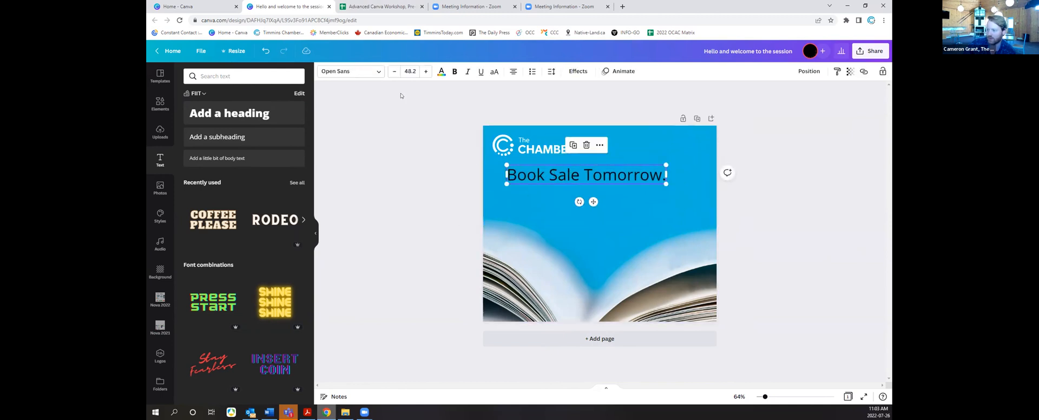
left_click(337, 74)
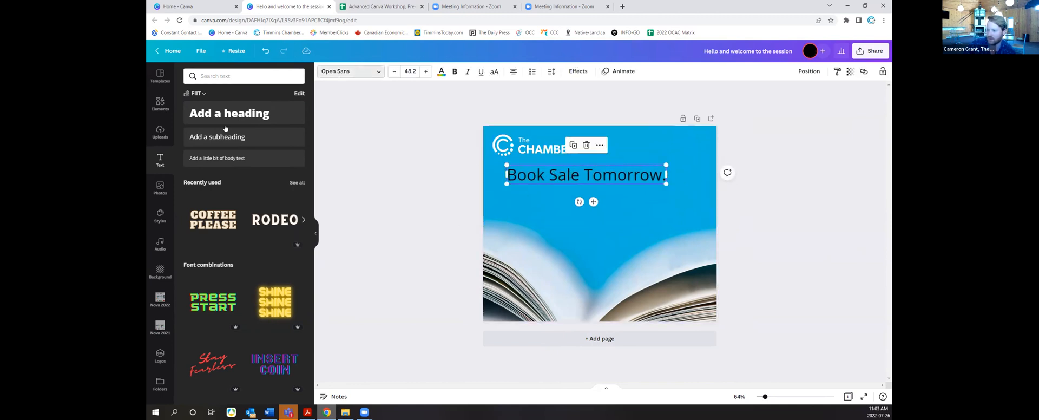
Step: Search the font list for Gibson, then clear the search, keeping Open Sans
left_click(160, 104)
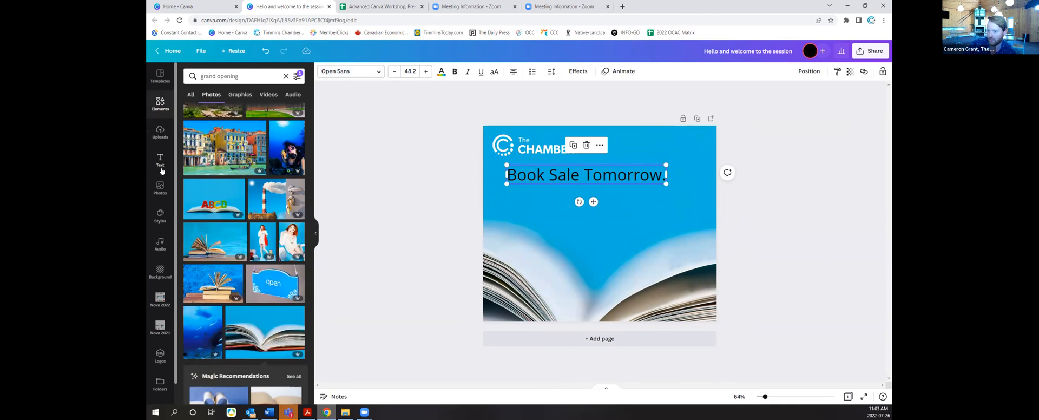
left_click(161, 165)
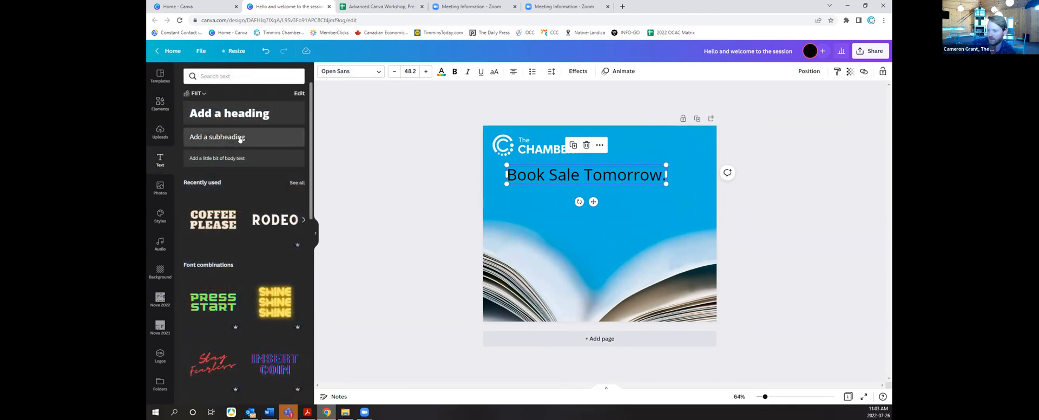
left_click(343, 73)
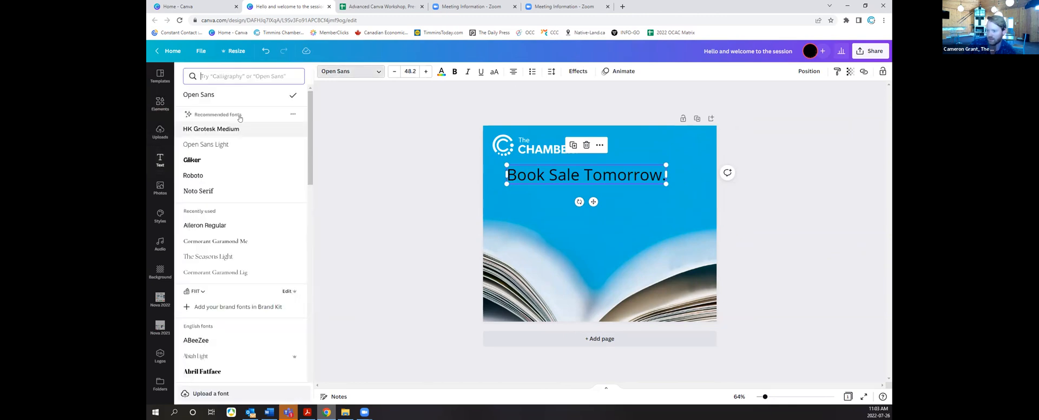
scroll(257, 228, "down", 6)
scroll(286, 196, "up", 6)
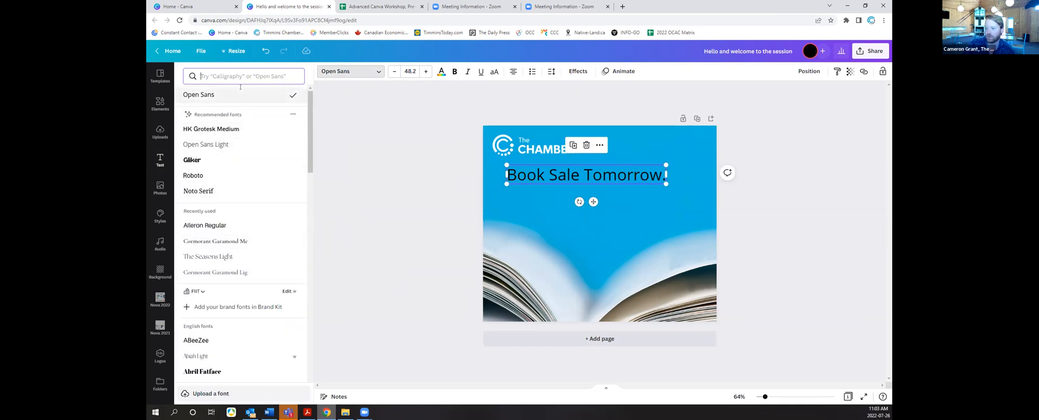
type("gibson")
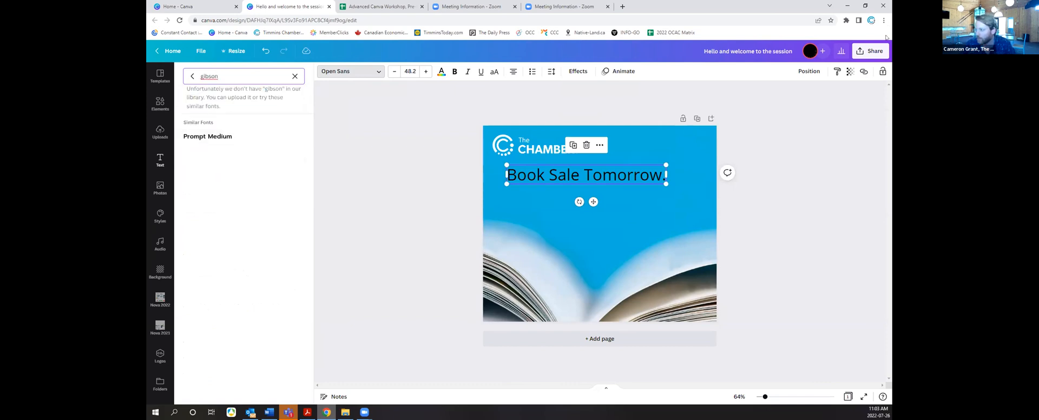
left_click(871, 53)
left_click(289, 75)
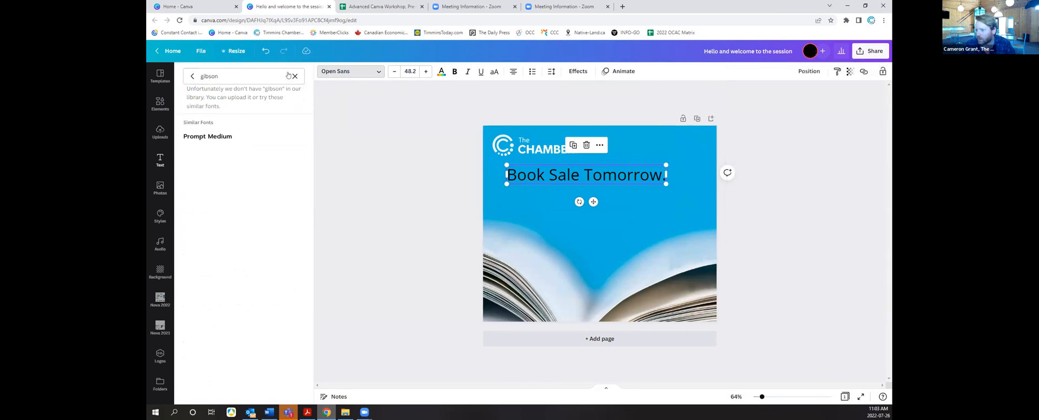
left_click(294, 76)
Step: Make the heading bold and white, and narrow its box so it wraps to two lines
left_click(455, 71)
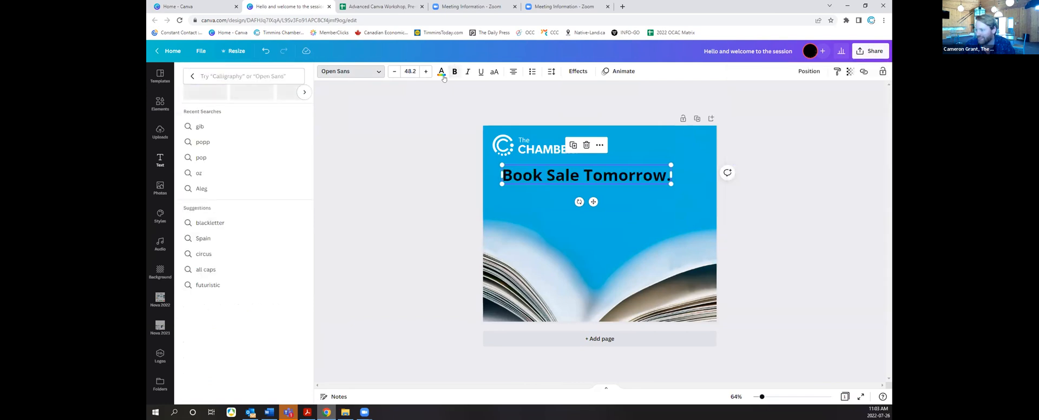
left_click(442, 72)
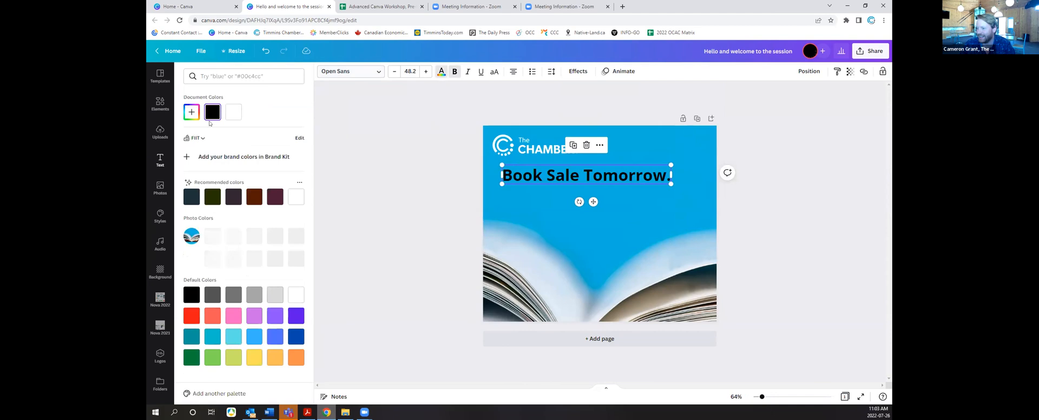
left_click(296, 196)
left_click(545, 189)
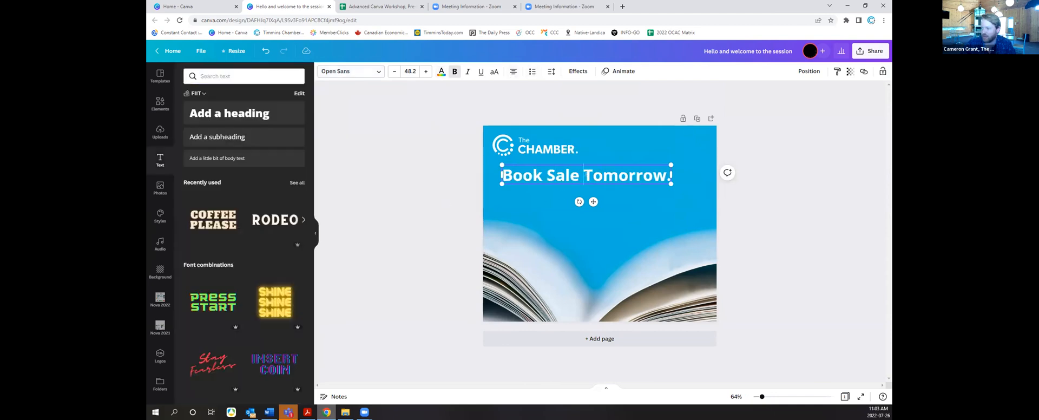
left_click_drag(502, 175, 543, 185)
left_click(498, 118)
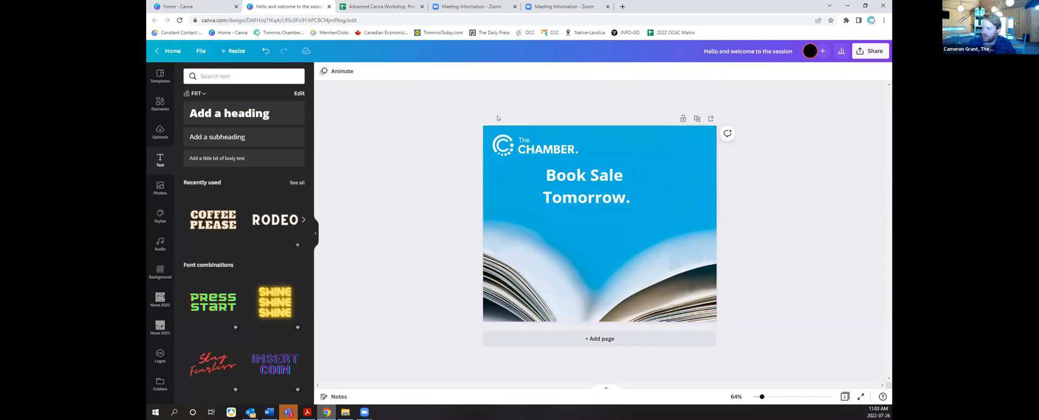
Step: Left-align the Book Sale Tomorrow. heading and move it toward the left of the page
left_click(591, 205)
left_click(512, 71)
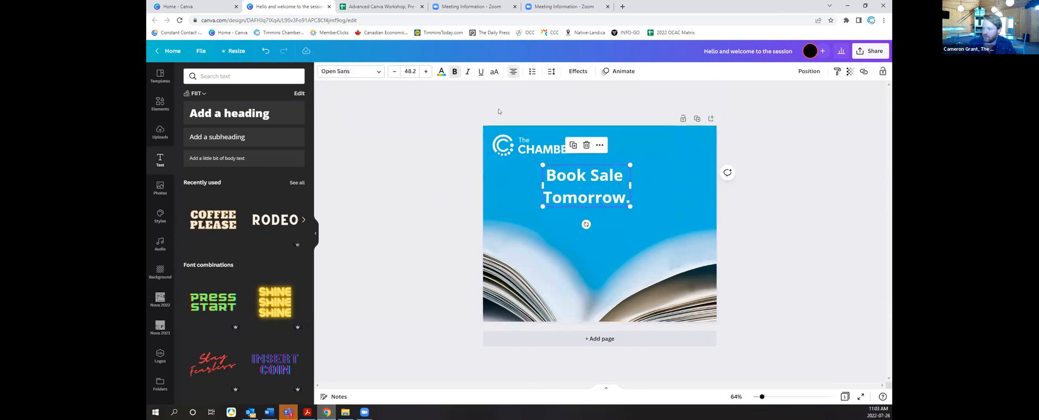
left_click(435, 160)
left_click_drag(561, 185, 528, 190)
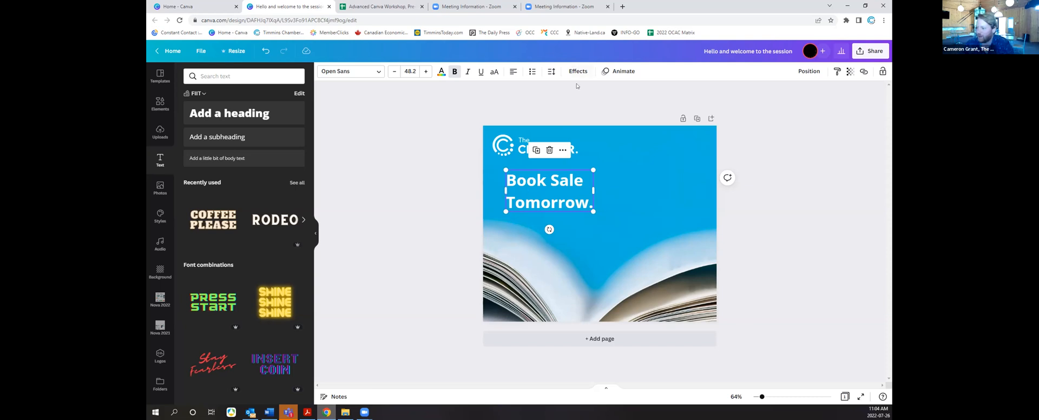
left_click(528, 111)
left_click(528, 181)
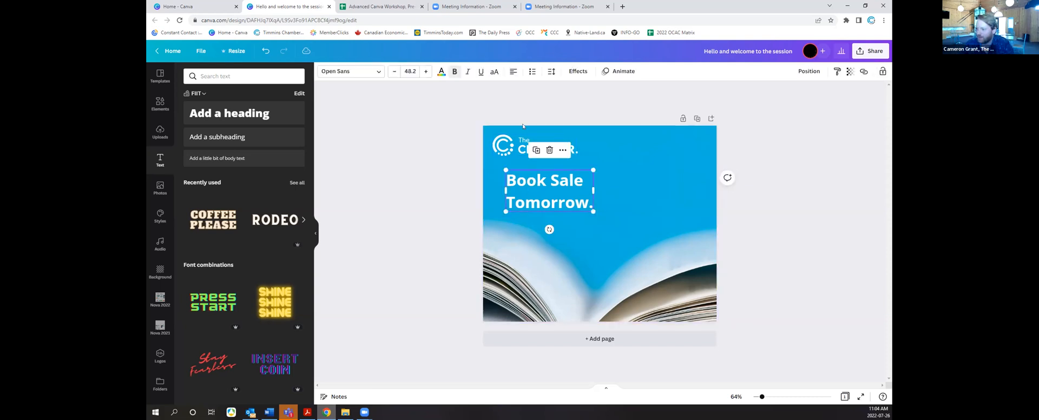
left_click(512, 73)
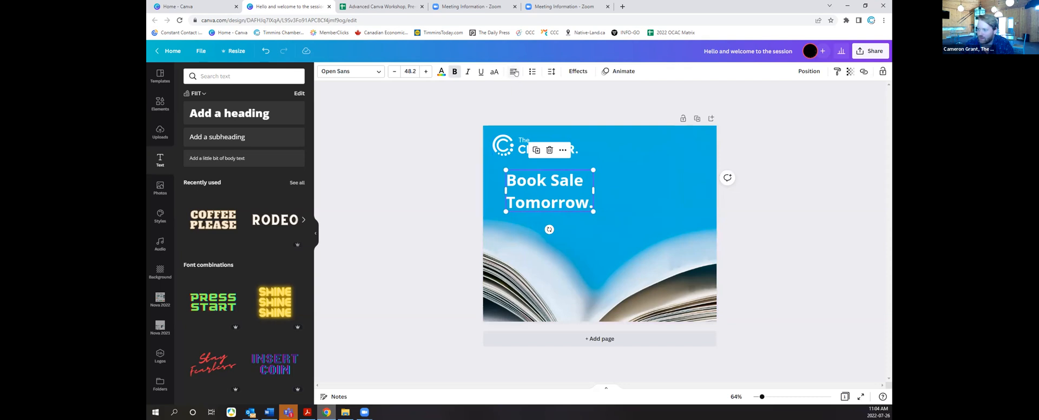
Step: Tighten the heading's line spacing to 0.96, enlarge it to 87.2, and enlarge the Chamber logo
left_click(551, 72)
left_click_drag(598, 127, 571, 107)
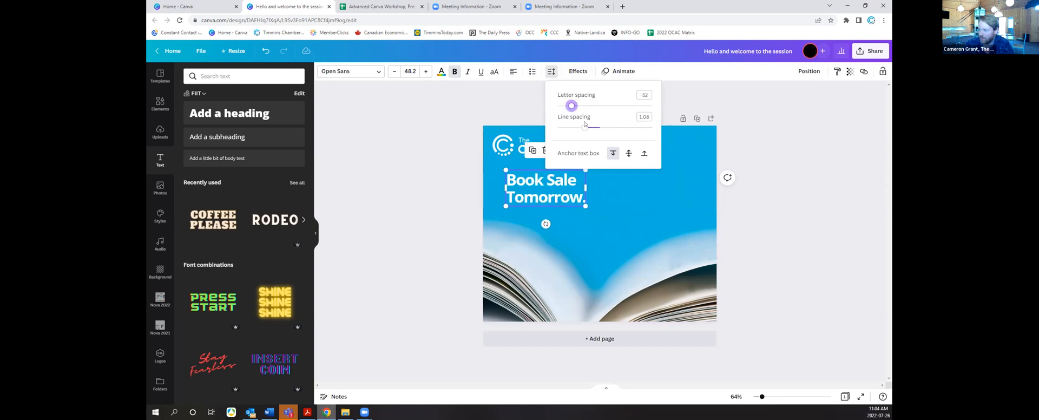
left_click(585, 204)
left_click_drag(585, 204, 650, 235)
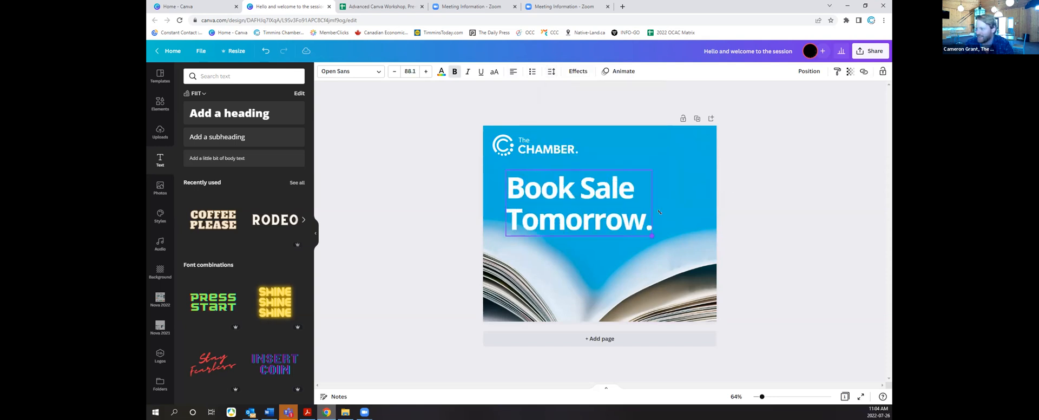
left_click(528, 142)
left_click_drag(578, 156, 591, 206)
Step: Set the heading's line spacing to 1 and nudge it slightly down and right
left_click(548, 72)
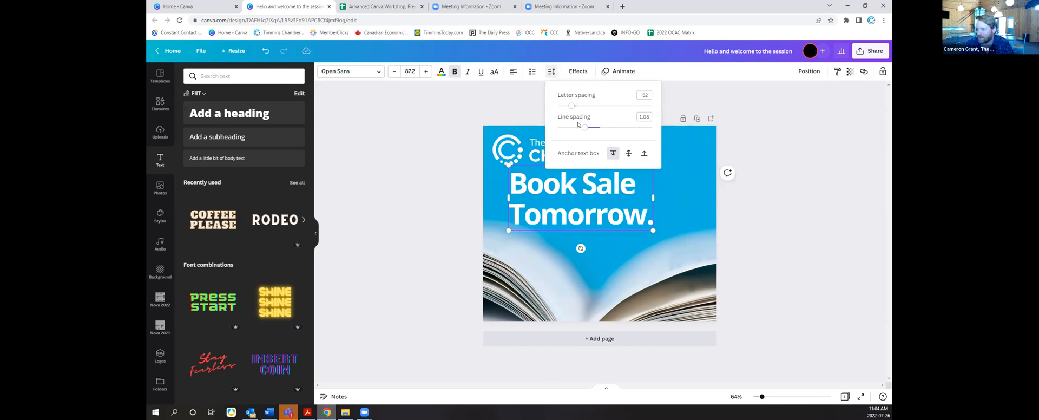
left_click_drag(584, 127, 581, 127)
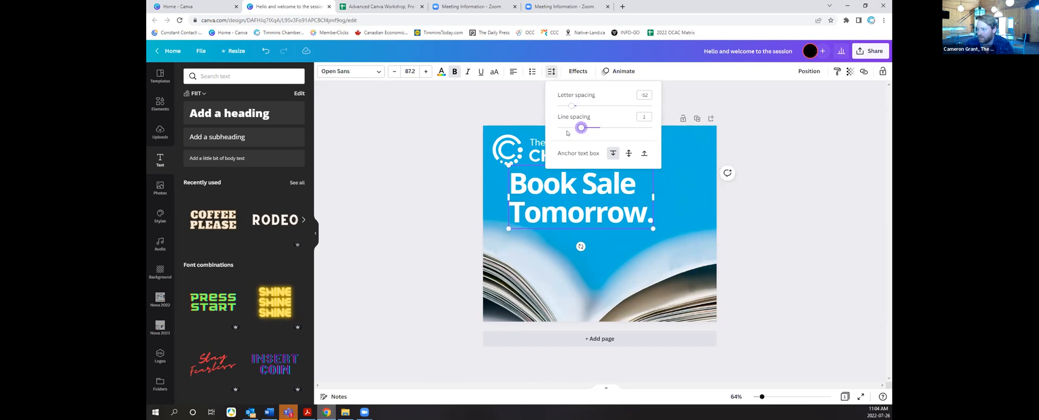
left_click(455, 223)
left_click(454, 223)
left_click_drag(528, 191, 529, 199)
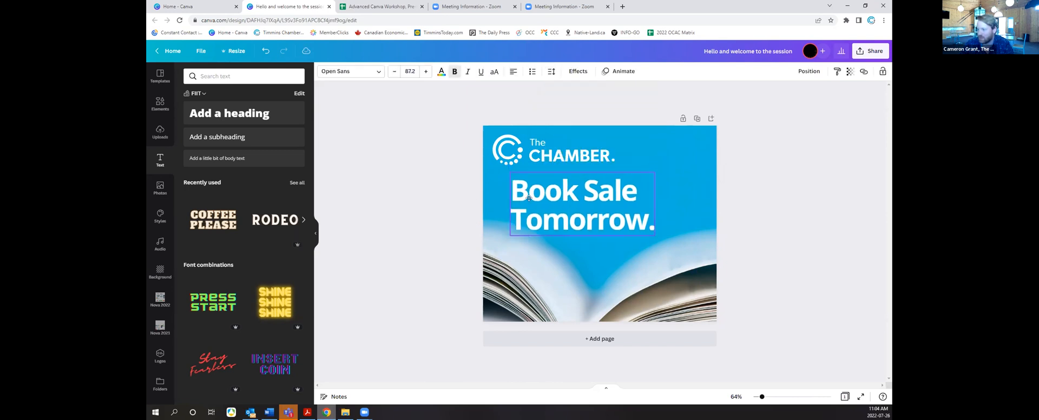
Step: Shift the Chamber logo slightly left and scale the logo and heading down together
left_click(533, 155)
mouse_move(533, 155)
left_mouse_down()
mouse_move(523, 154)
mouse_move(549, 151)
left_mouse_up()
left_click_drag(651, 232, 628, 219)
left_click(672, 209)
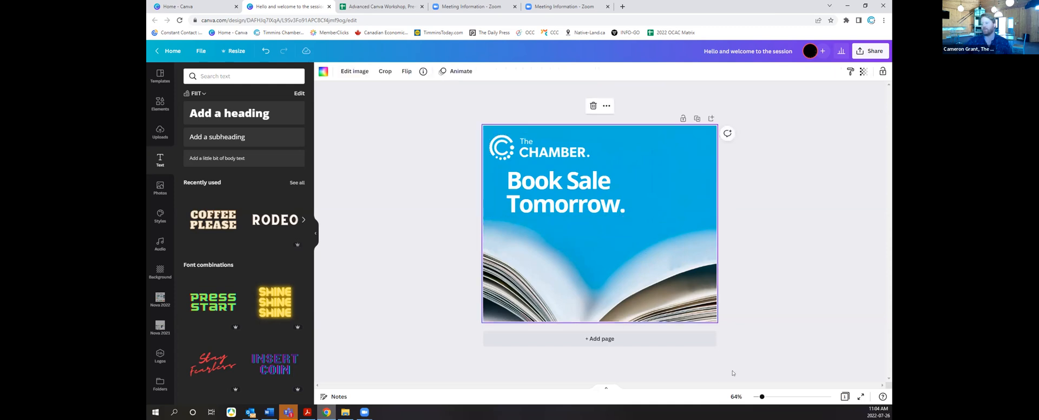
Step: Reposition the open-book photo inside its crop frame and apply the crop
double_click(675, 278)
left_click_drag(530, 296, 436, 296)
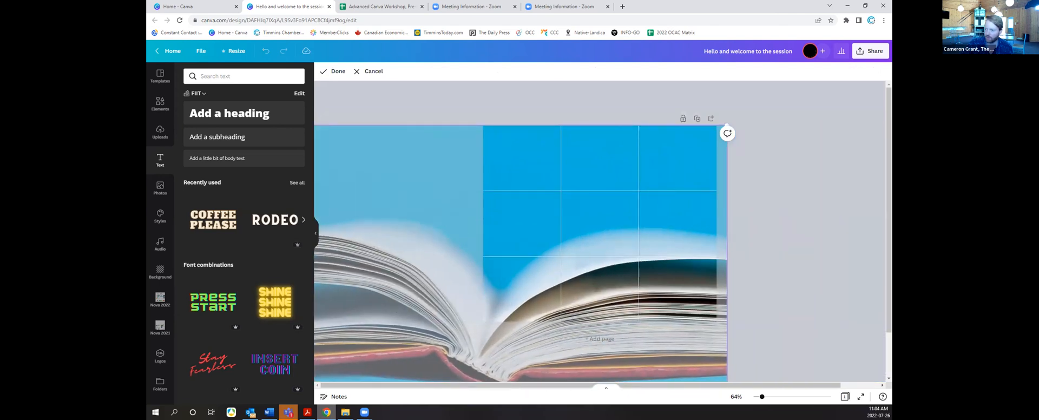
left_click(160, 103)
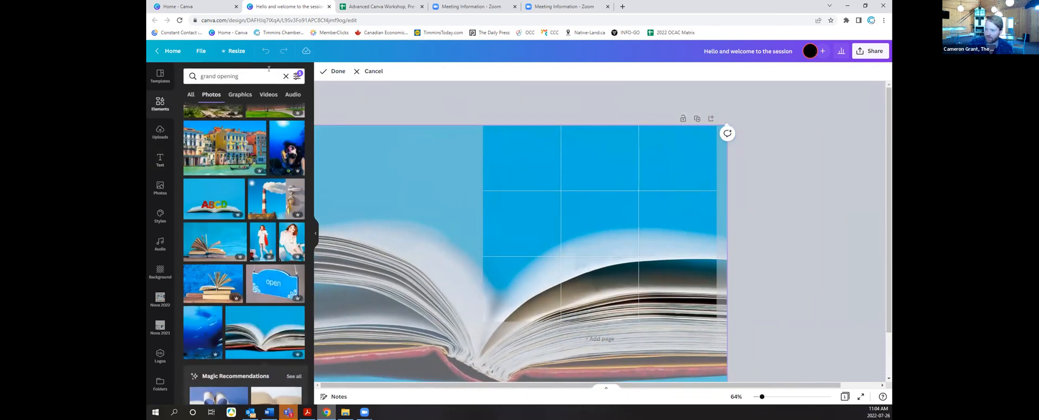
left_click(776, 388)
left_click_drag(764, 396, 761, 397)
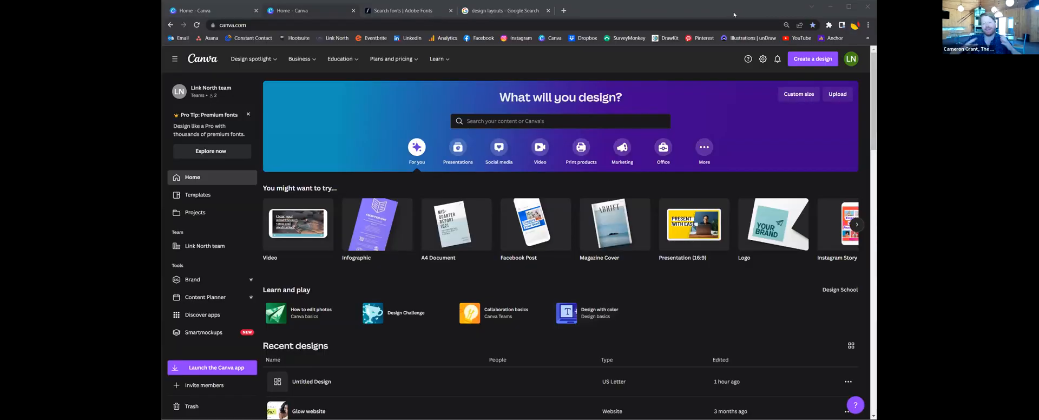
Step: Focus and maximise the Chrome browser window
left_click(726, 16)
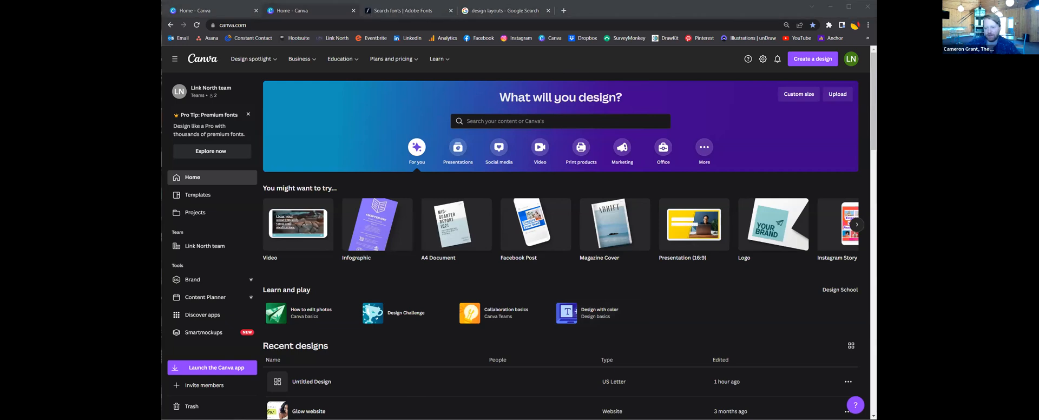
left_click(848, 6)
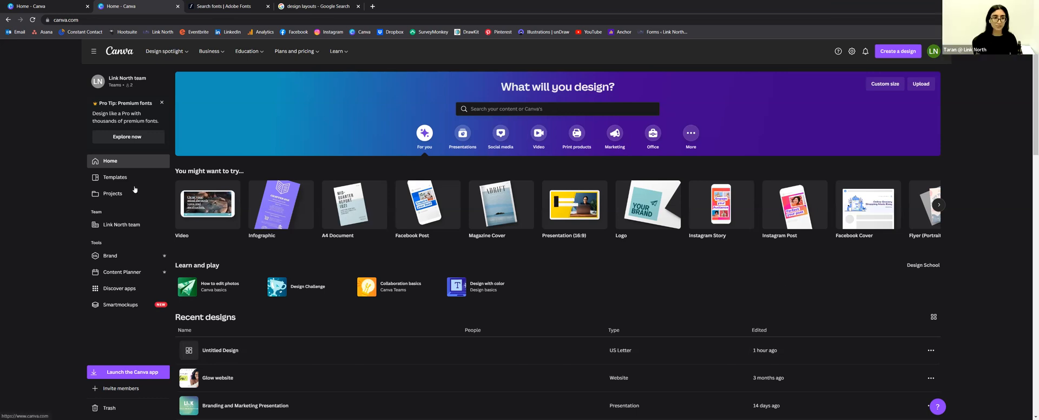
scroll(298, 343, "down", 2)
scroll(298, 343, "up", 2)
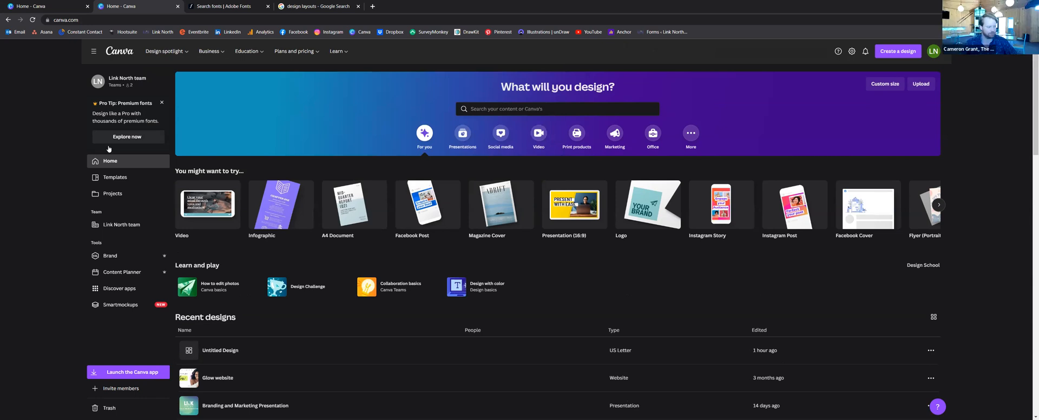
Step: View the Templates page, return Home, and show the social media design types
left_click(115, 181)
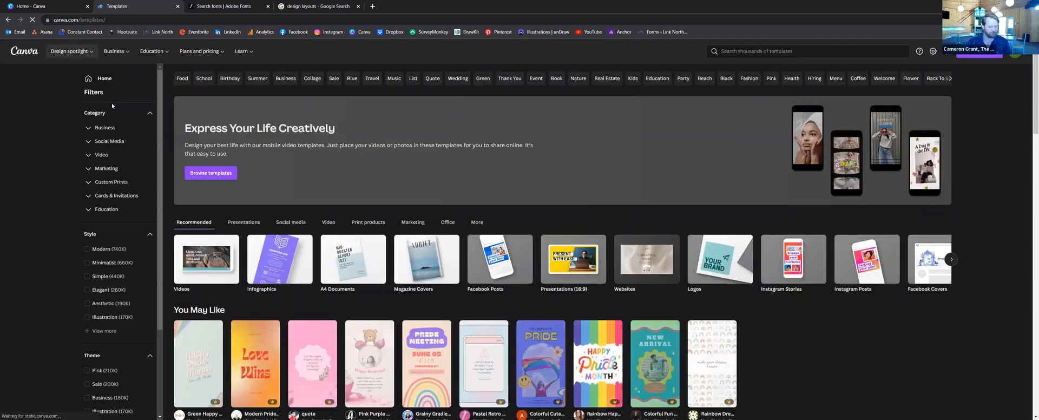
mouse_move(72, 51)
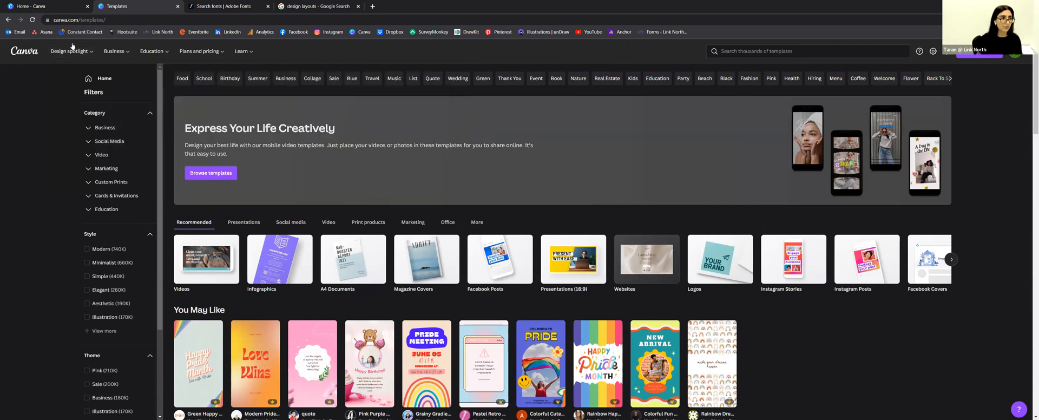
left_click(24, 50)
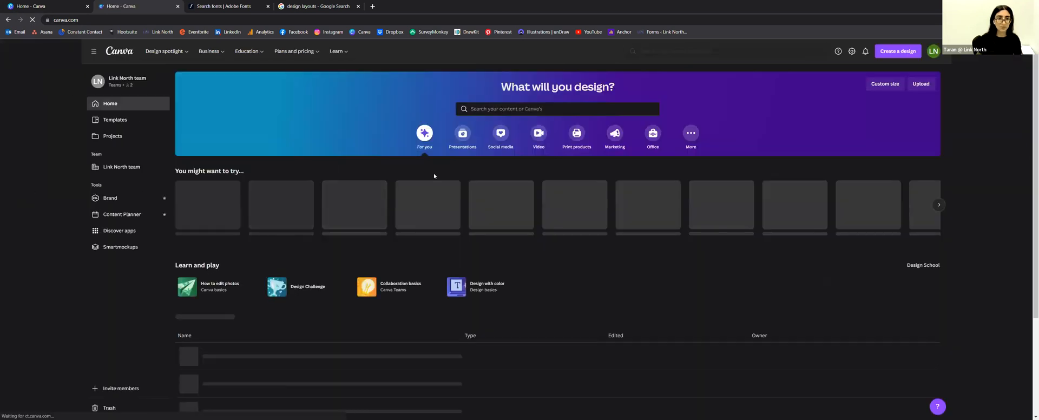
left_click(501, 134)
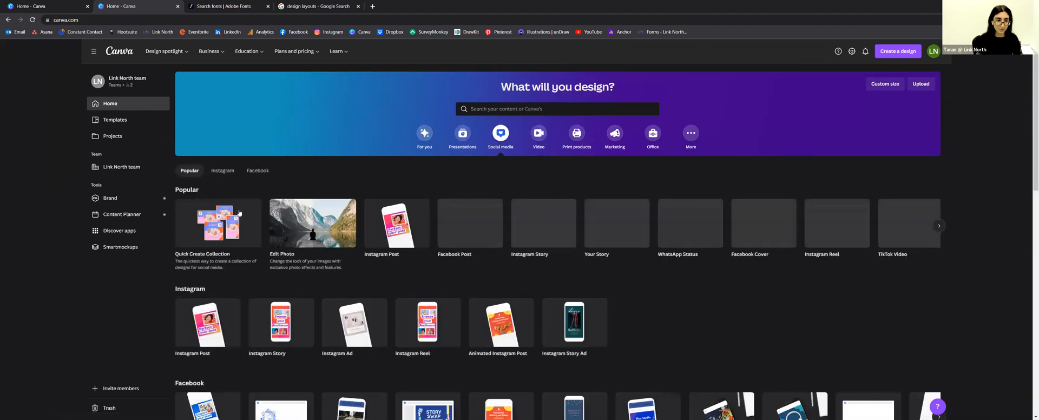
Step: Start a new Facebook Post design and scroll through its suggested templates
scroll(222, 320, "down", 2)
left_click(223, 321)
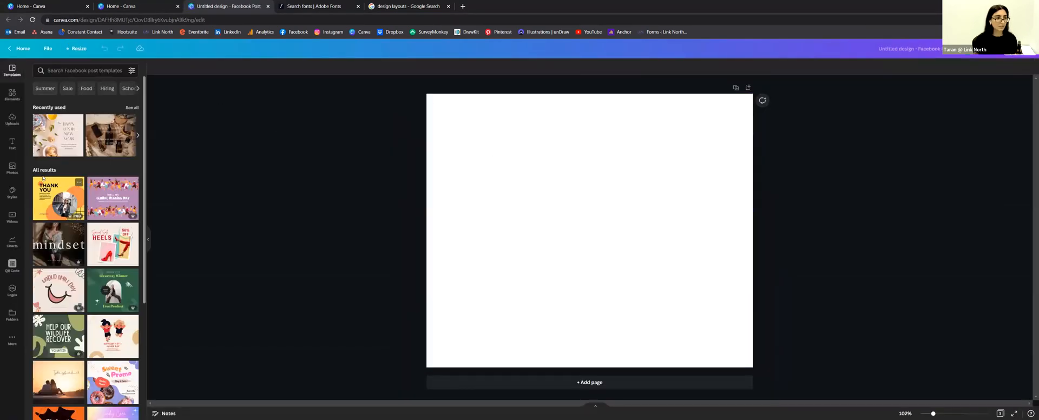
scroll(100, 180, "down", 1)
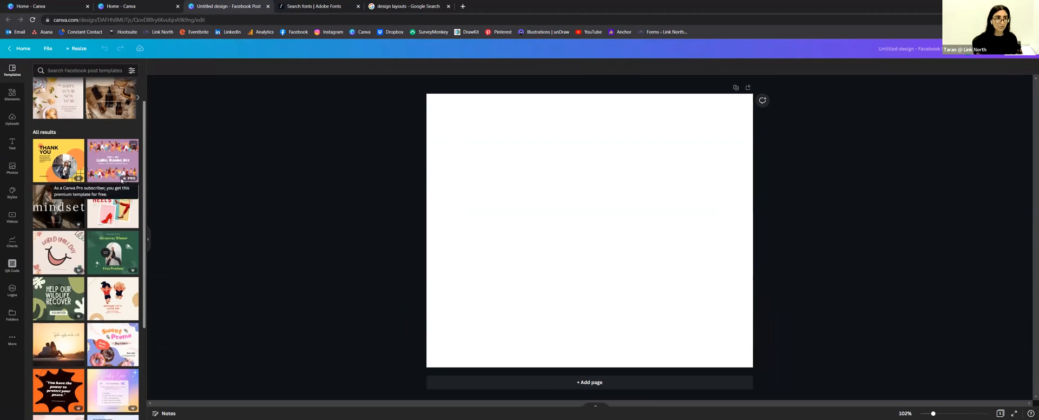
scroll(123, 176, "down", 10)
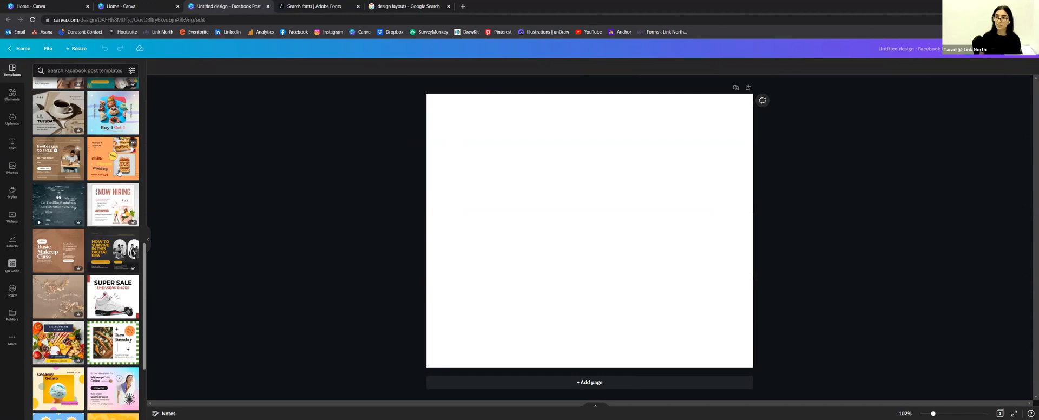
scroll(115, 171, "down", 5)
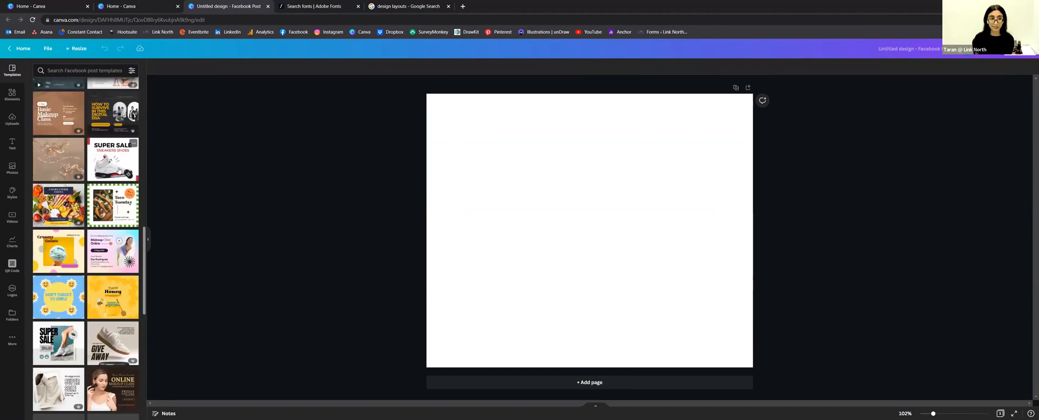
scroll(115, 175, "down", 10)
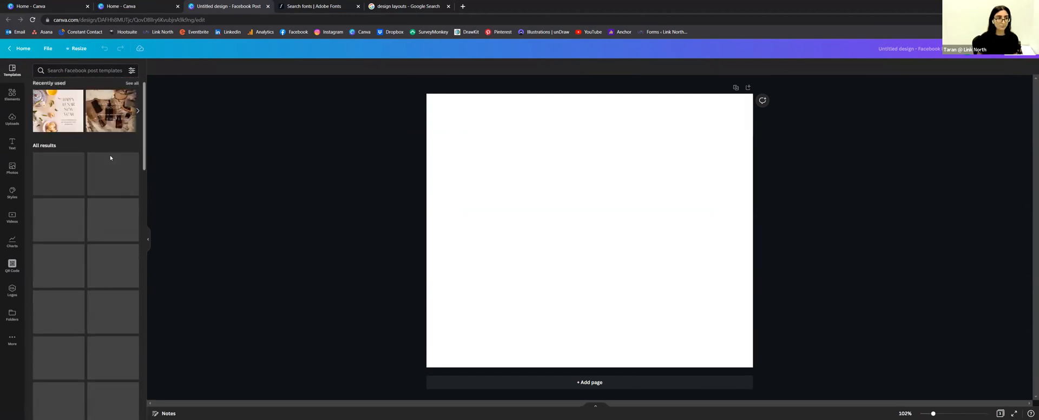
left_click(12, 144)
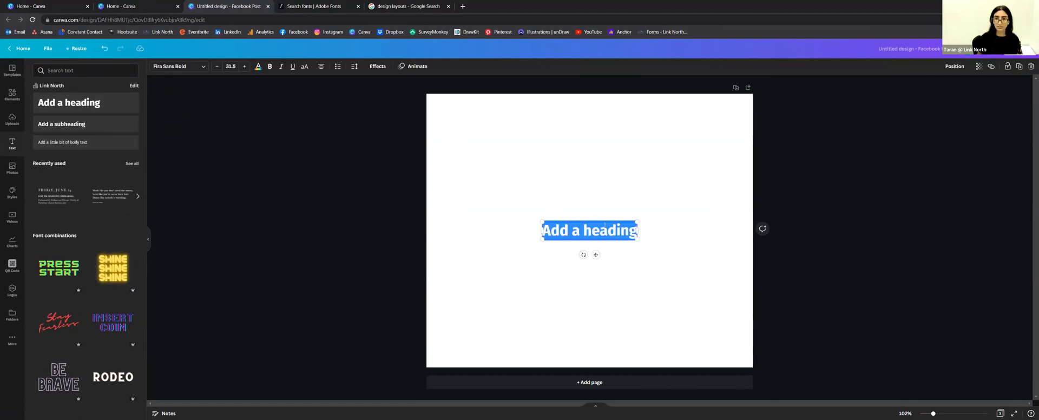
Step: Move the heading to the upper left and replace its placeholder with 'BOOST FUNDING'
left_click_drag(604, 221, 567, 150)
double_click(559, 157)
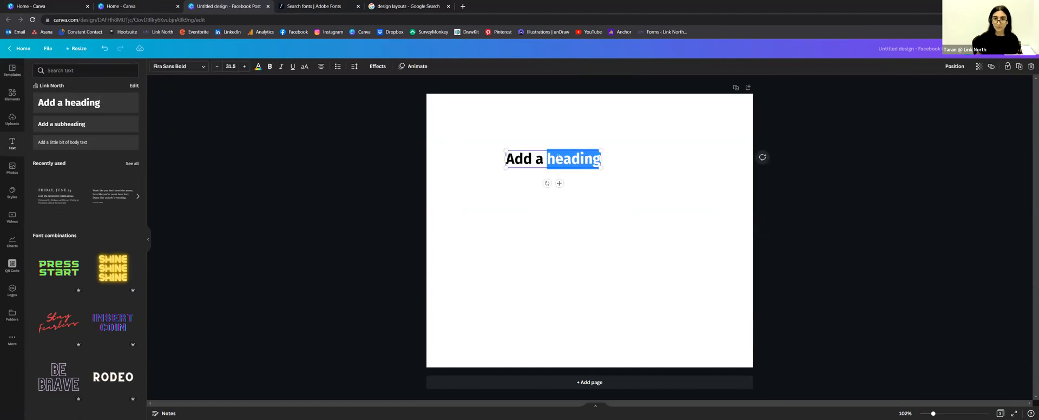
left_click_drag(507, 159, 556, 161)
left_click(557, 160)
key("ctrl+a")
key("BackSpace")
type("BOOST FUNDING")
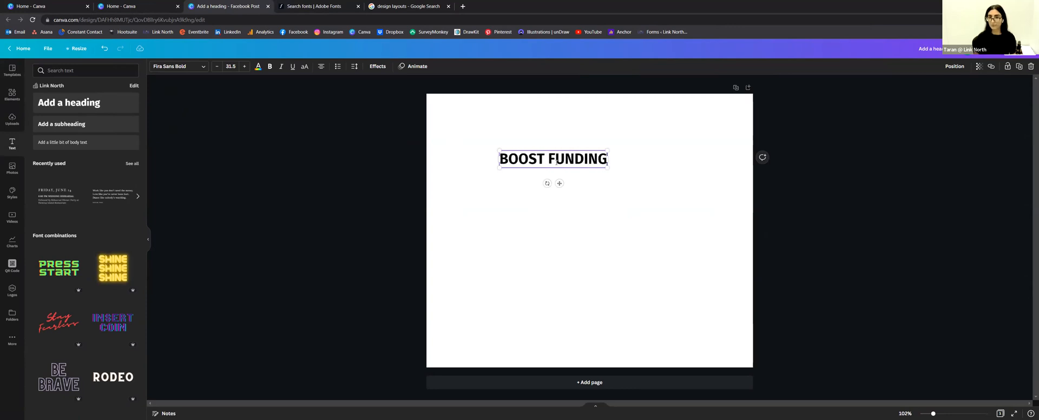
Step: Colour BOOST FUNDING purple and enlarge it from 38.8 to 55.5
left_click_drag(608, 167, 643, 195)
double_click(612, 162)
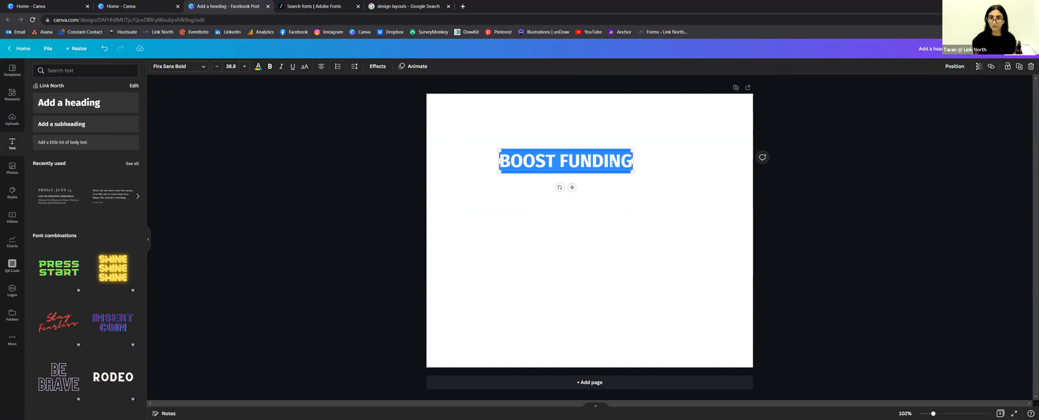
left_click(258, 67)
left_click(39, 162)
left_click(553, 185)
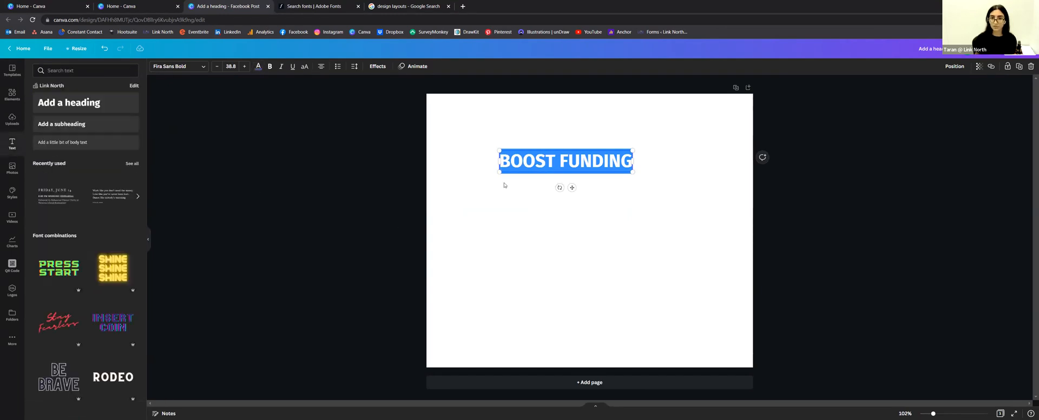
left_click_drag(633, 172, 681, 200)
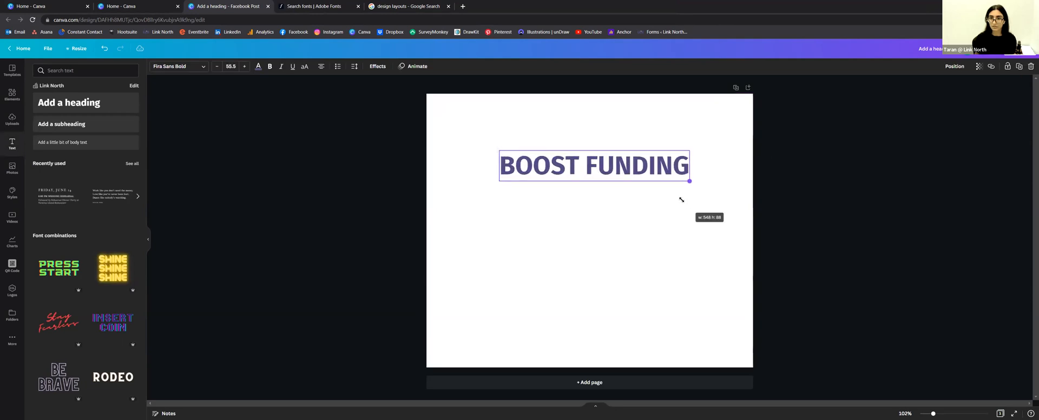
left_click(590, 198)
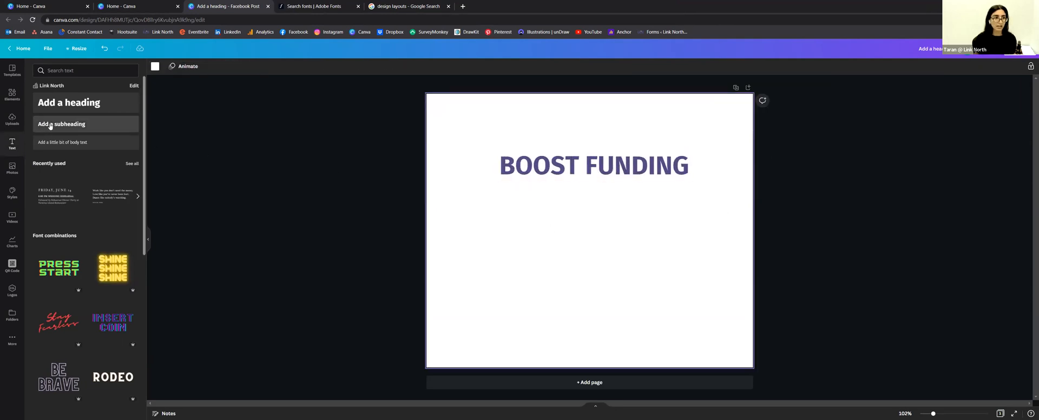
Step: Add the subheading '50% contribution of up to $10K', enlarge it, and centre it under the heading
left_click(50, 125)
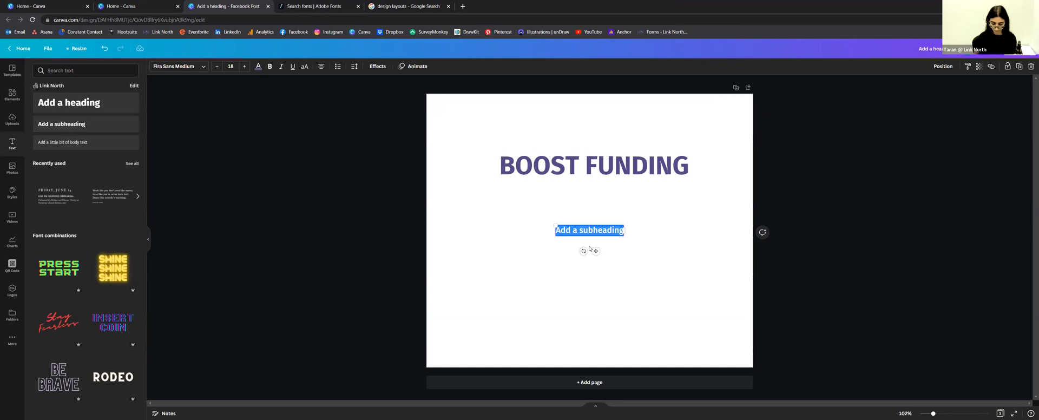
type("50")
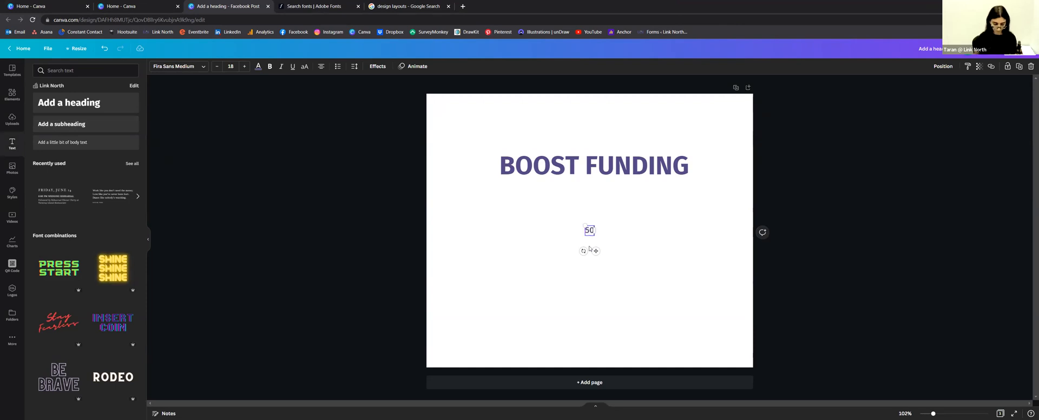
type("% contributi")
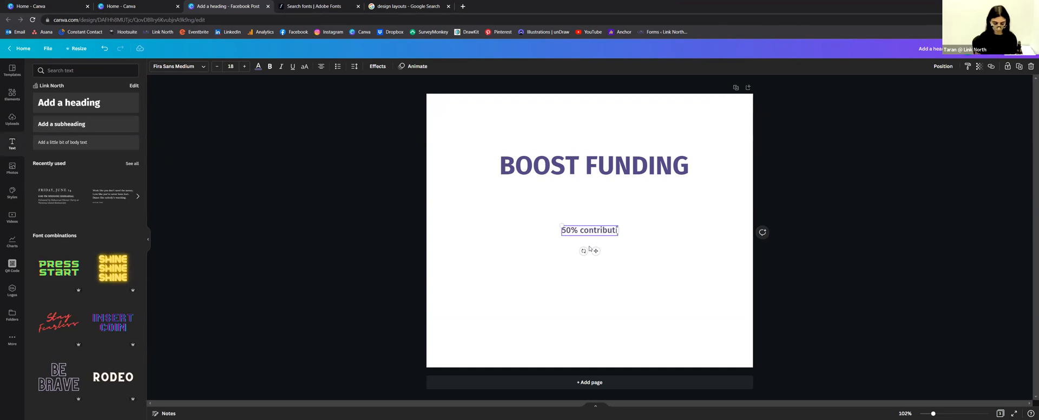
type("on of up to $10K")
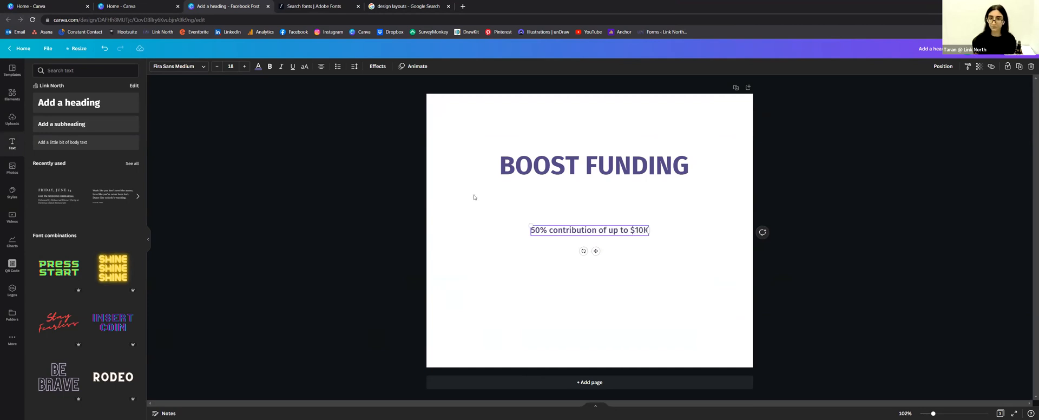
key("ctrl+a")
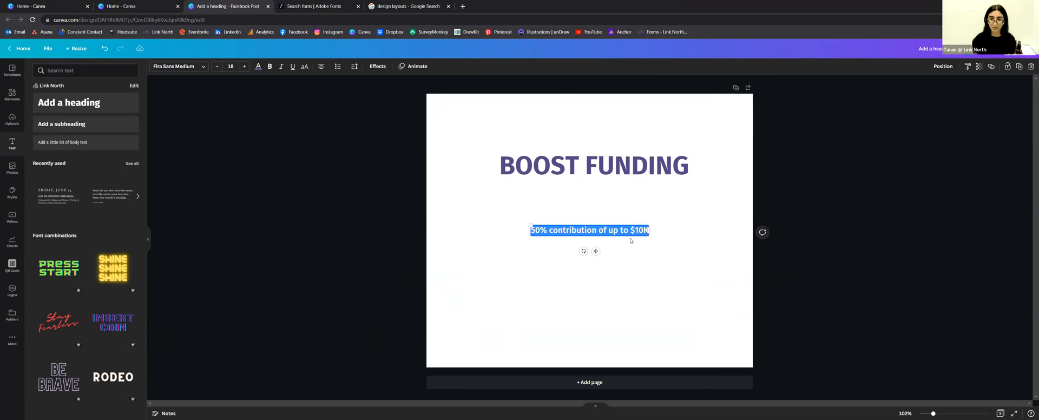
left_click_drag(649, 236, 737, 291)
left_click_drag(632, 256, 600, 243)
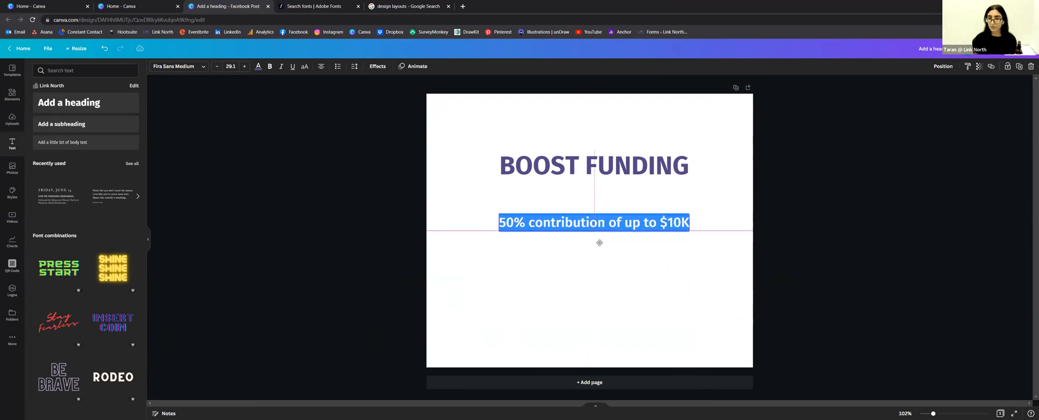
left_click(695, 293)
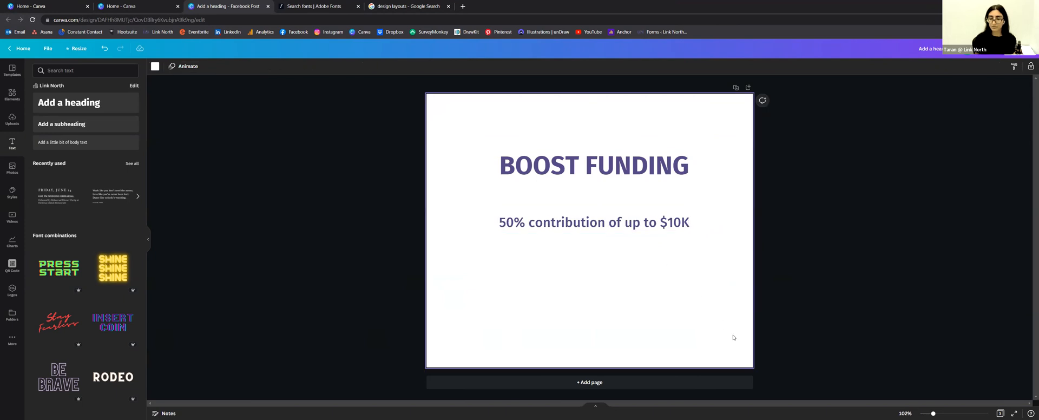
left_click_drag(732, 322, 462, 131)
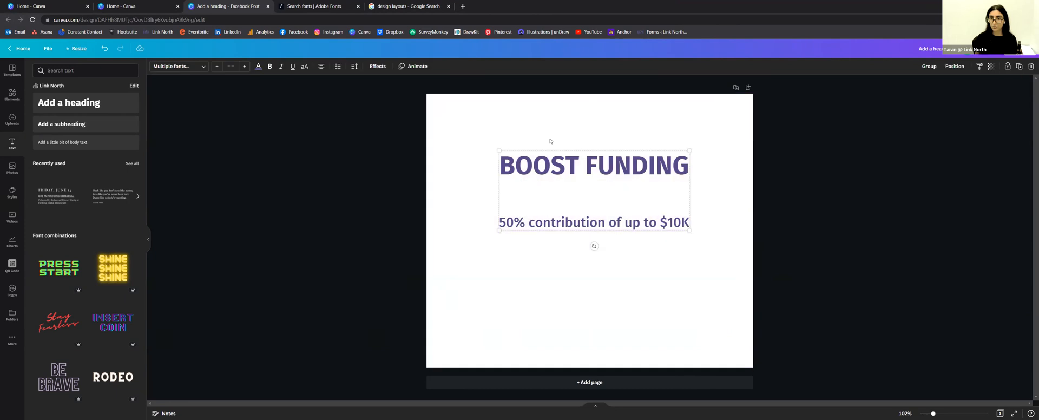
Step: Group the heading and subheading and move the group up the page
right_click(625, 166)
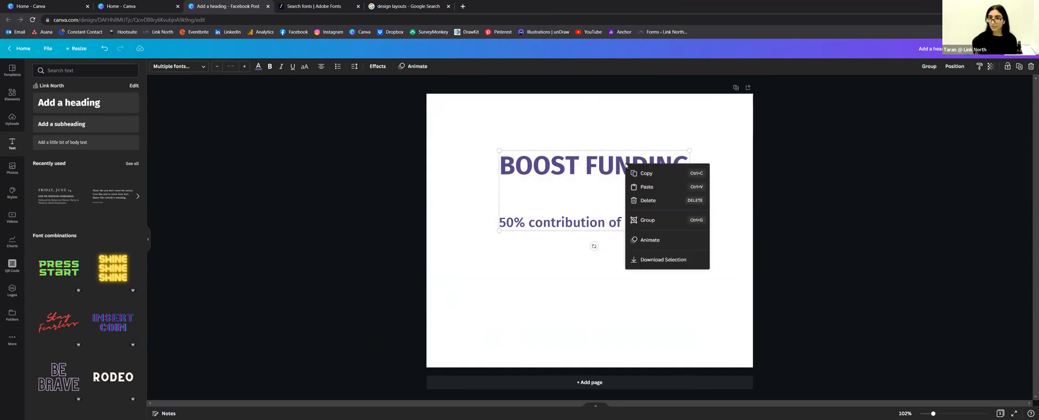
left_click(660, 226)
left_click(660, 256)
left_click_drag(595, 172, 620, 149)
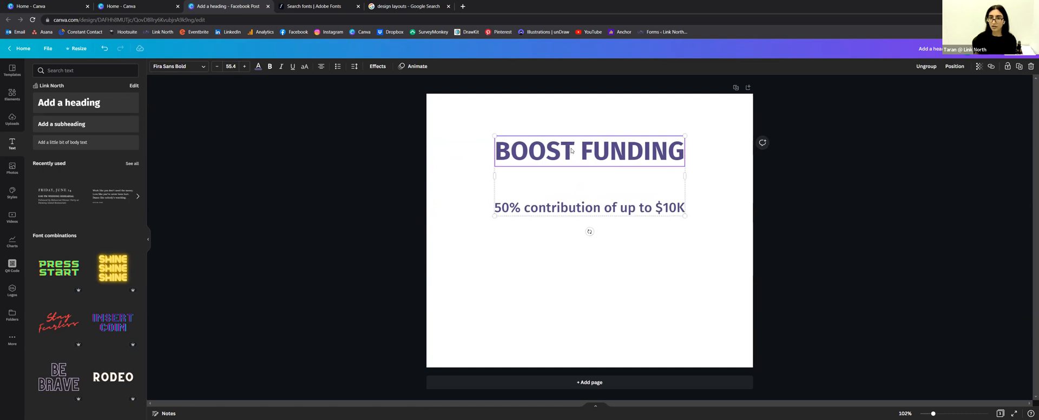
Step: Ungroup the texts and shift the heading and subheading each up and left
right_click(579, 183)
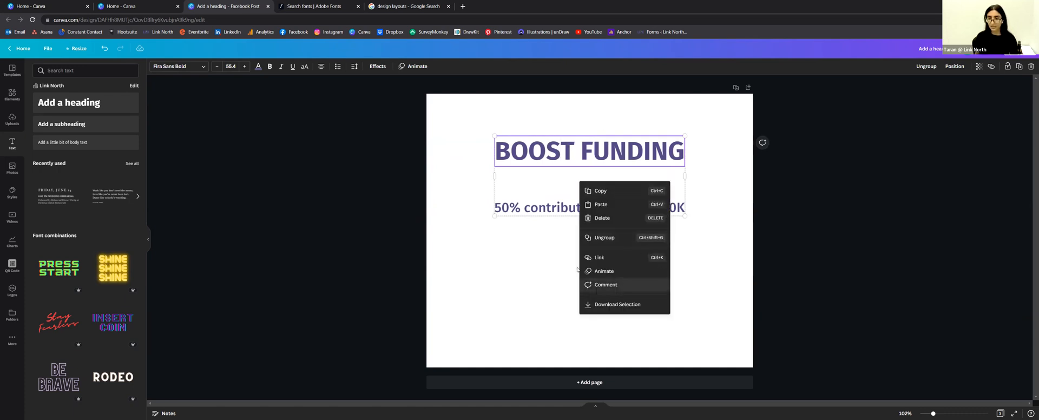
left_click(599, 242)
left_click(534, 268)
left_click_drag(564, 157, 532, 151)
left_click_drag(555, 209, 504, 186)
left_click(536, 244)
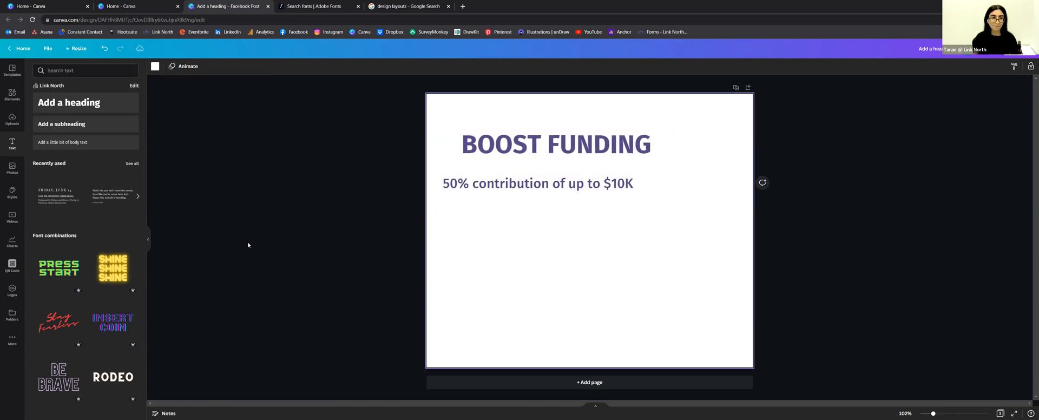
left_click(12, 95)
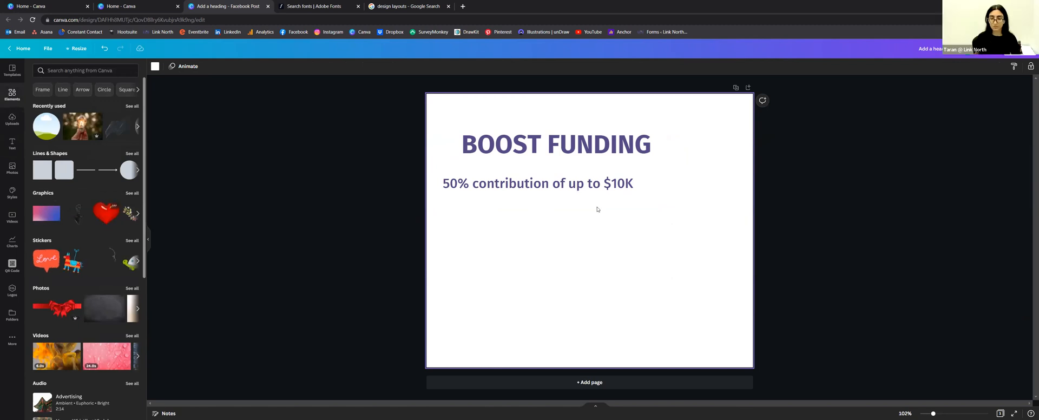
Step: Resize the red heart and align BOOST FUNDING and its subheading at the upper left
left_click_drag(732, 201, 726, 177)
left_click_drag(624, 298, 706, 274)
left_click(502, 185)
left_click_drag(518, 144, 499, 136)
left_click_drag(499, 185, 500, 165)
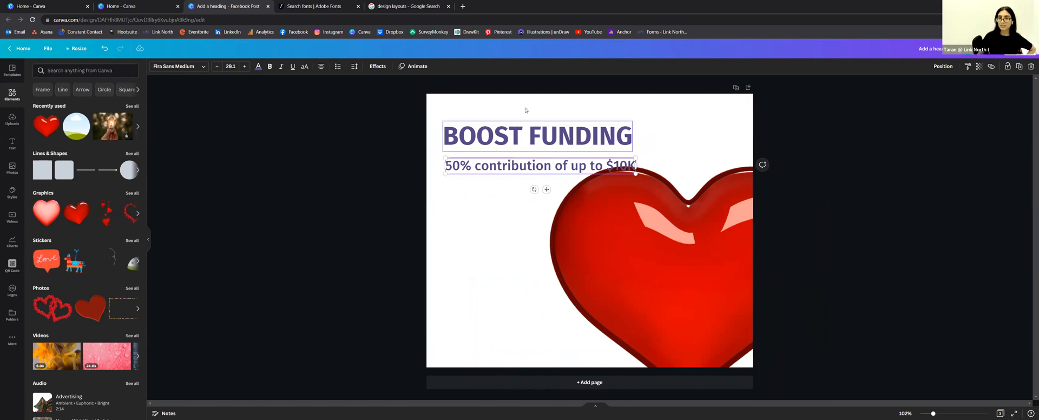
left_click(489, 106)
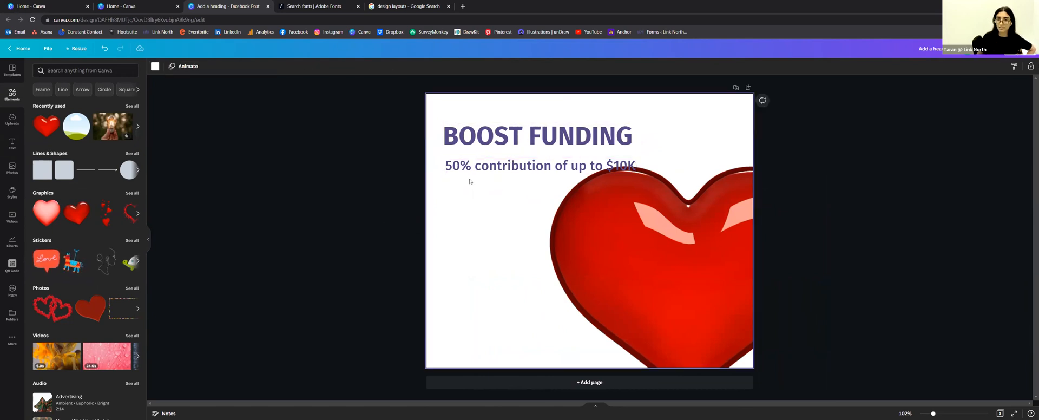
Step: Move the heart up-left, enlarge it across the lower right, and nudge it right
left_click_drag(713, 265, 690, 232)
left_click_drag(528, 367, 431, 419)
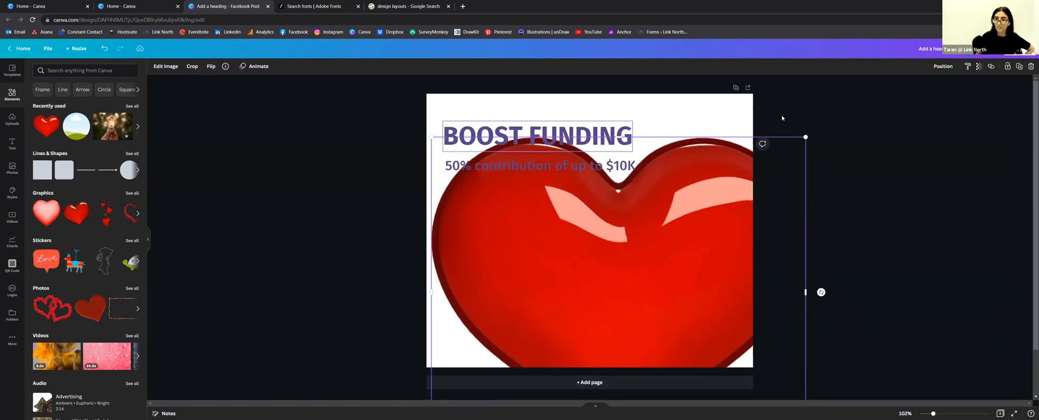
left_click(761, 162)
left_click_drag(648, 280, 669, 277)
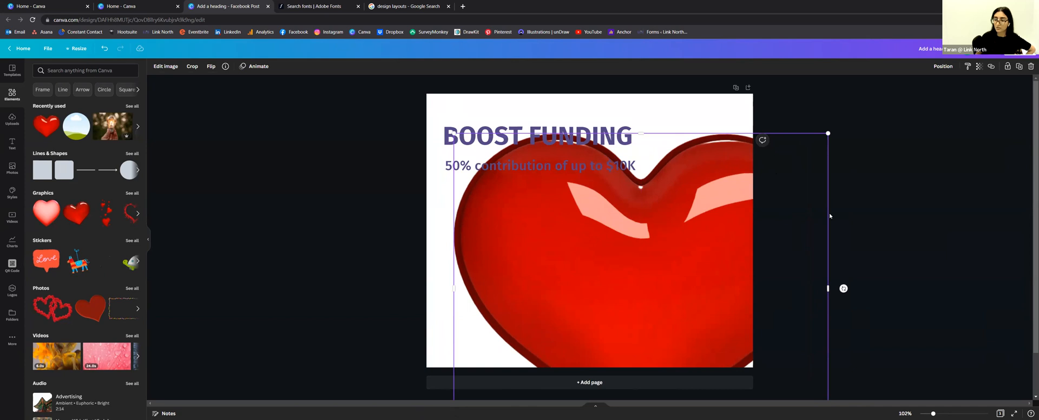
left_click(623, 167)
left_click(779, 211)
left_click(739, 181)
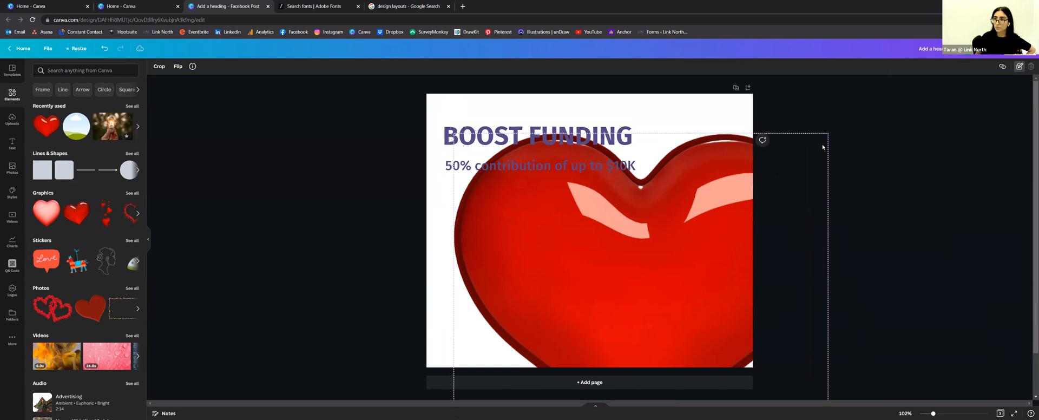
Step: Lock the heart graphic and resize the heading and subheading together
left_click(1020, 67)
left_click(810, 104)
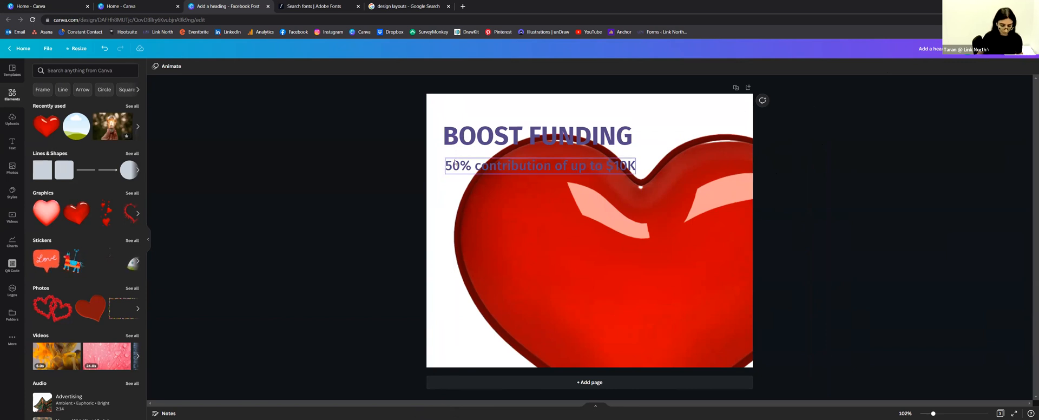
left_click(453, 168)
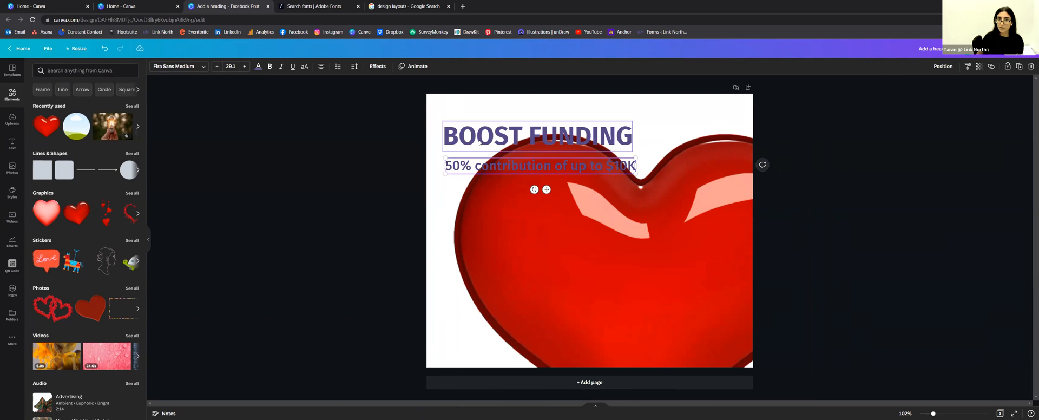
left_click(480, 142, "shift")
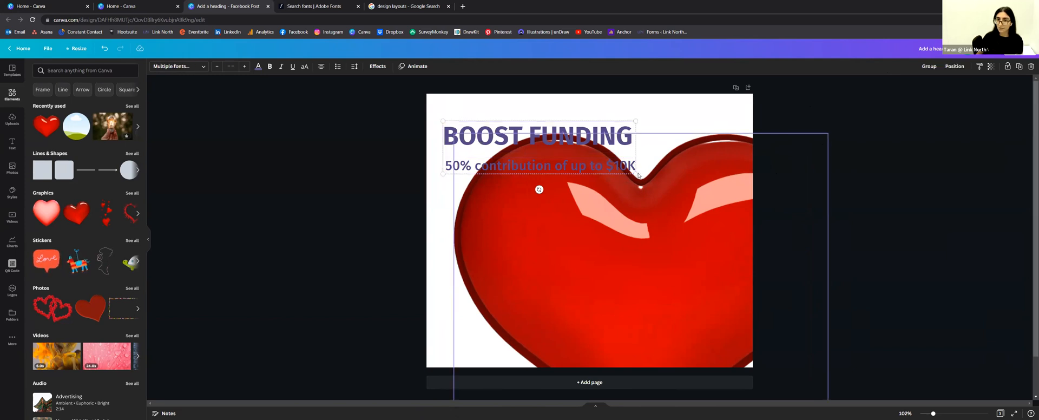
left_click_drag(639, 174, 644, 192)
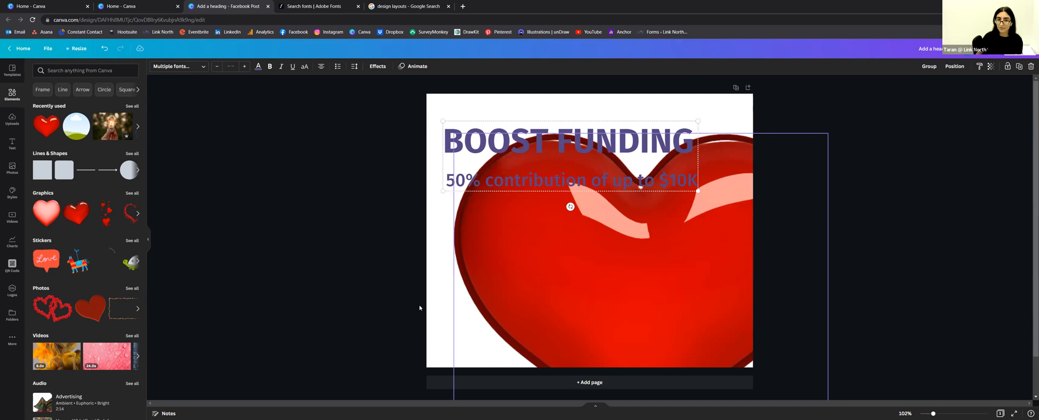
left_click_drag(439, 298, 452, 100)
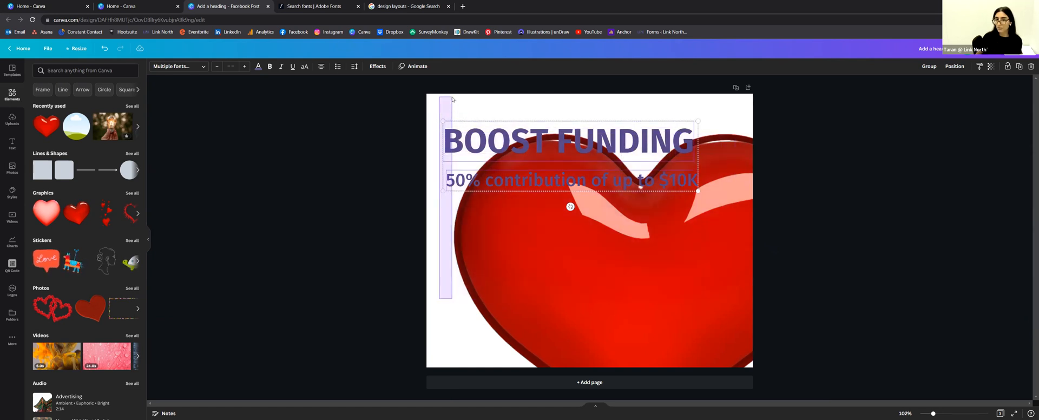
left_click_drag(453, 100, 451, 100)
Step: Delete the BOOST FUNDING heading and the subheading
left_click(477, 139)
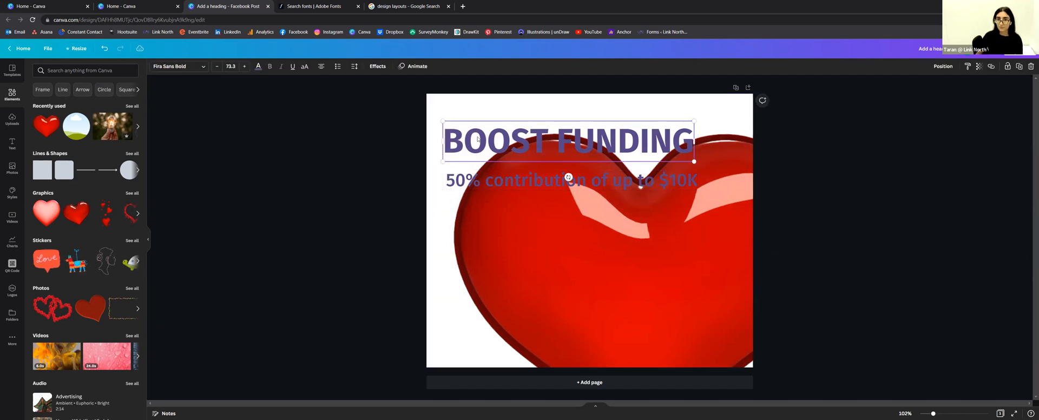
key("Delete")
left_click(563, 182)
key("Delete")
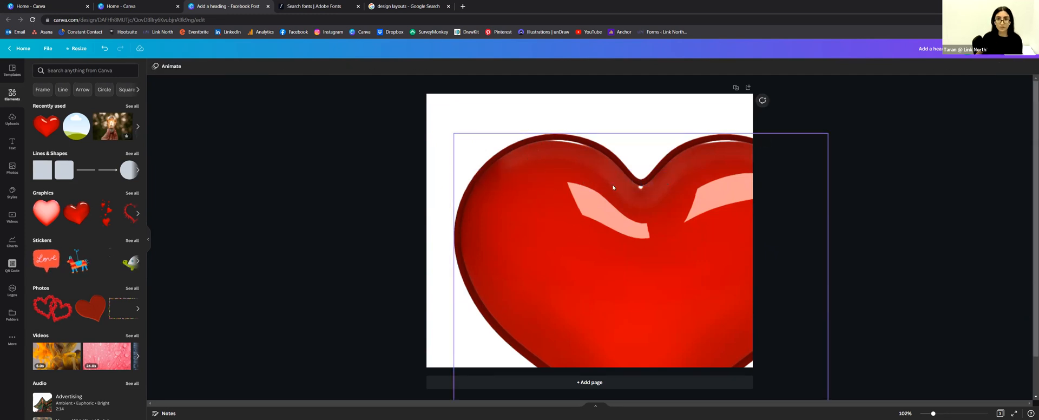
left_click(923, 74)
left_click(812, 172)
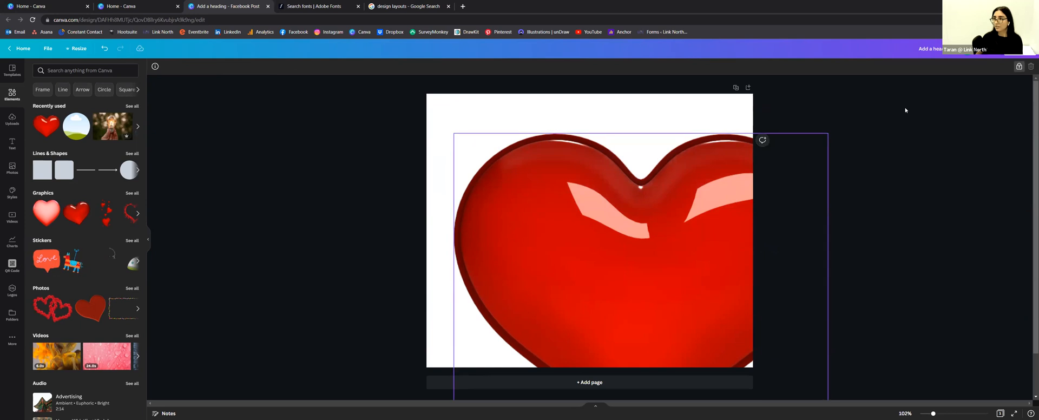
Step: Delete the heart, detach the lightbulb photo from the background, and move it up
left_click(1031, 66)
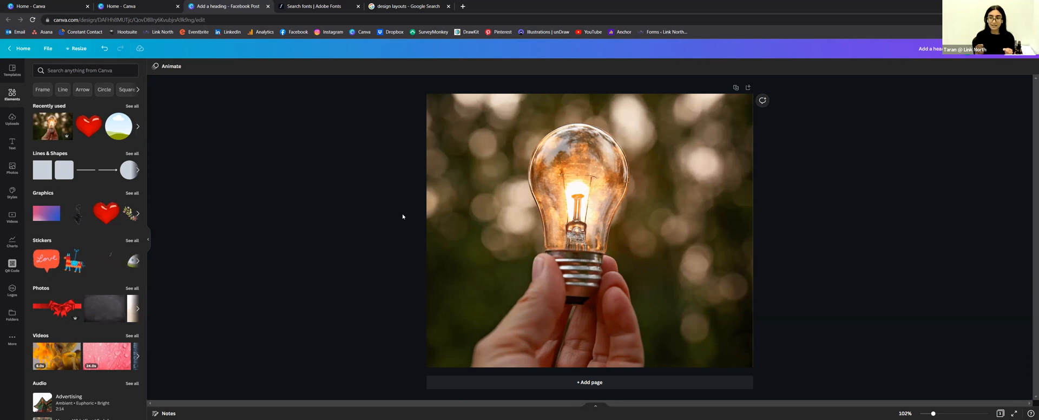
right_click(463, 200)
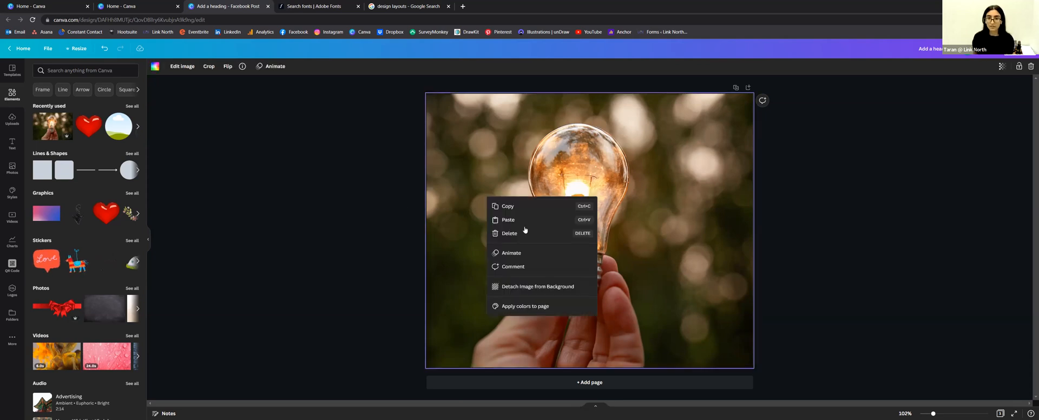
left_click(536, 287)
left_click_drag(575, 263, 586, 211)
Step: Shift the lightbulb photo horizontally and shrink it from its corner into the upper left
right_click(585, 211)
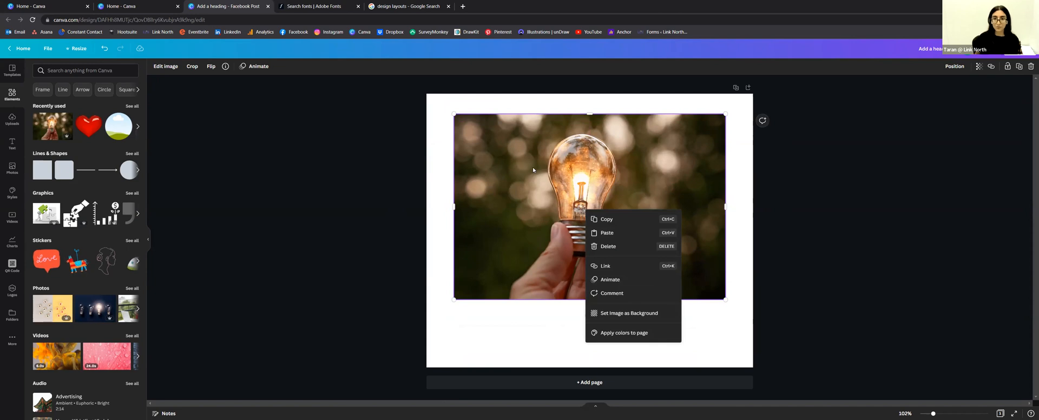
left_click_drag(533, 168, 559, 167)
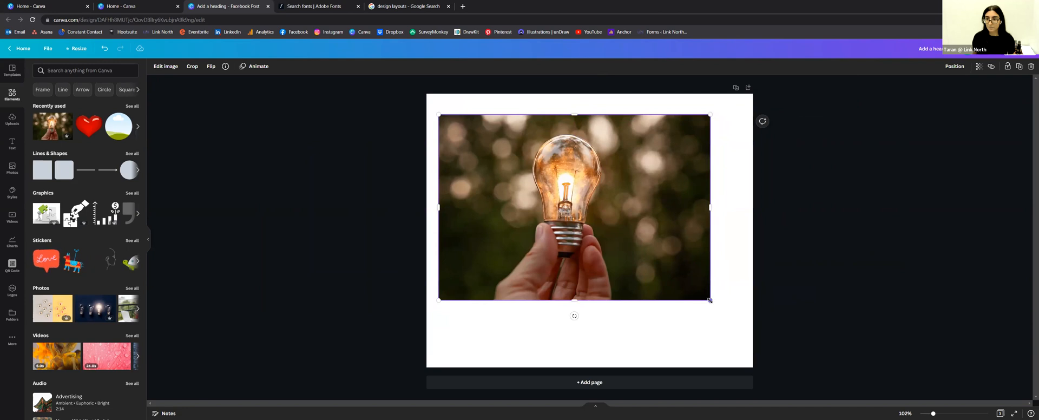
left_click_drag(710, 300, 642, 253)
left_click(668, 282)
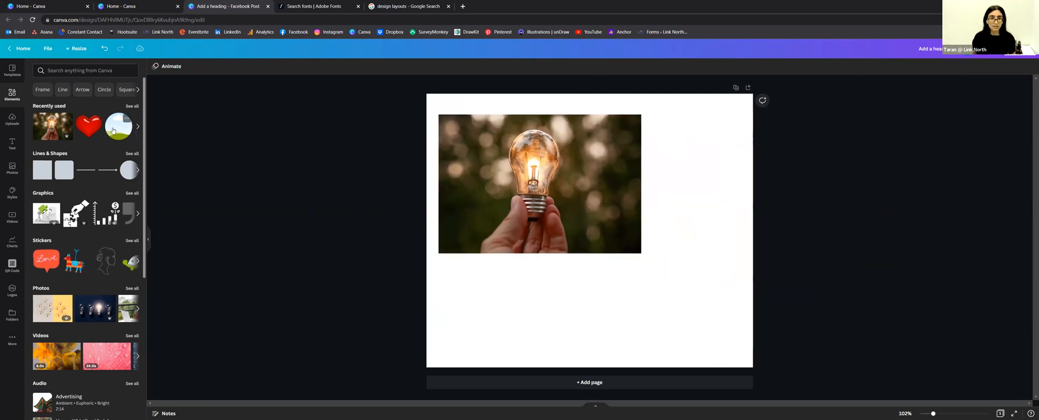
Step: Drop the lightbulb photo into the circle frame, crop it to fill, and move it up-left
left_click_drag(524, 158, 599, 239)
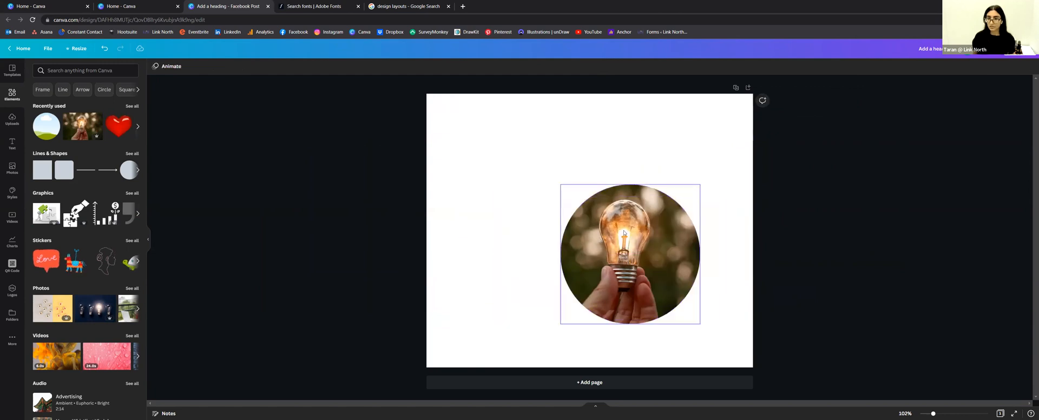
double_click(599, 240)
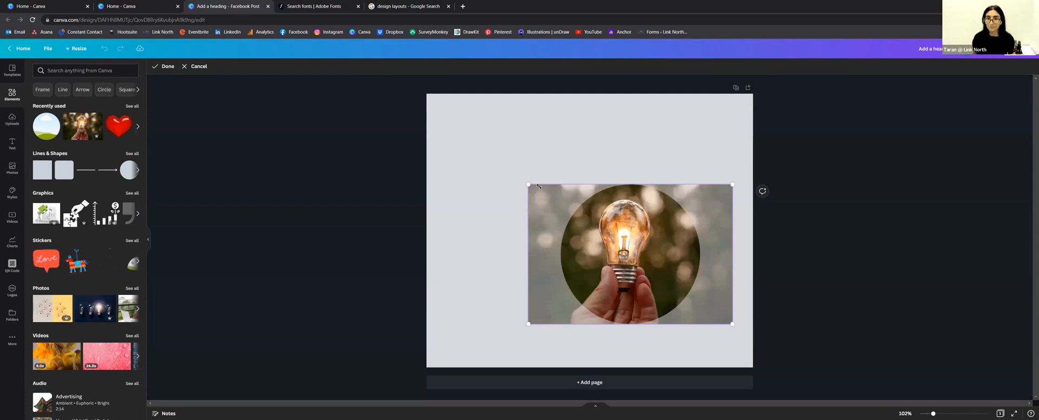
left_click_drag(517, 172, 475, 143)
left_click_drag(599, 204, 636, 209)
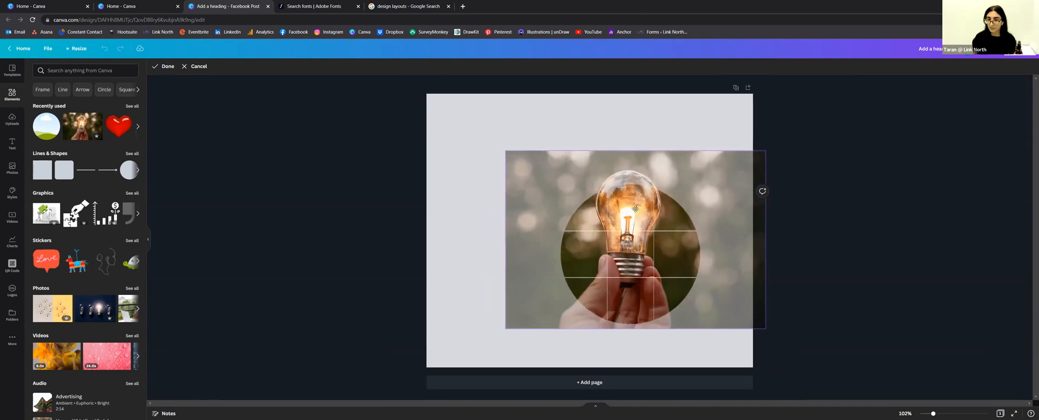
left_click(835, 213)
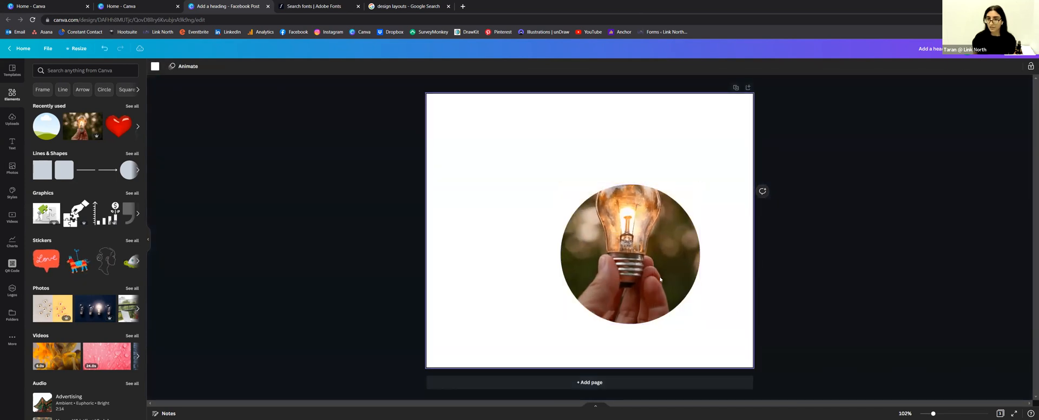
left_click_drag(628, 222, 612, 187)
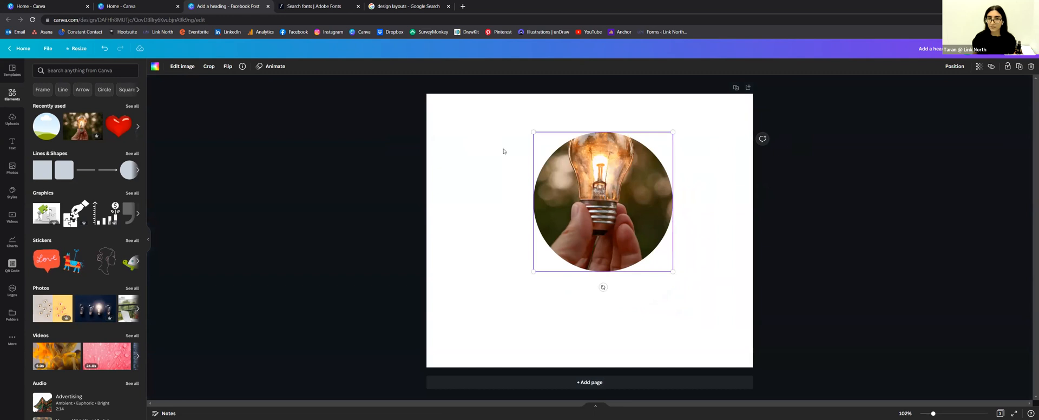
Step: Add a second rectangular copy of the lightbulb photo from Recently used to the page
left_click(459, 158)
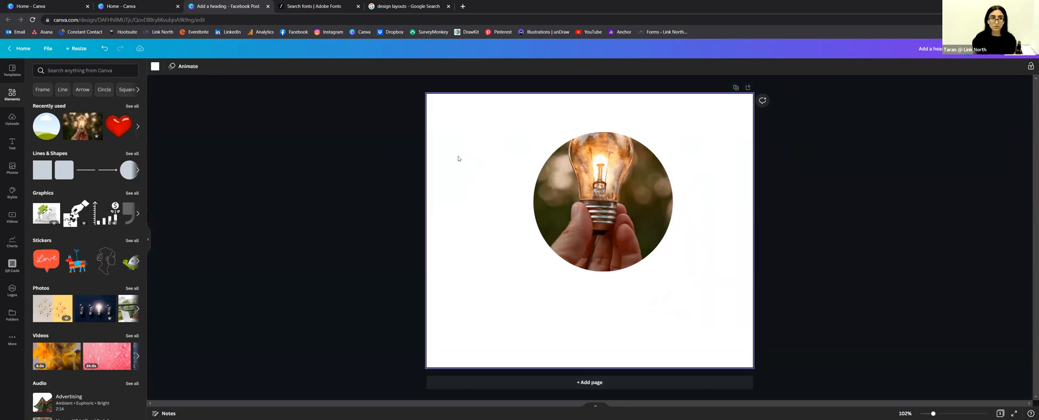
left_click(75, 122)
left_click_drag(562, 151, 477, 172)
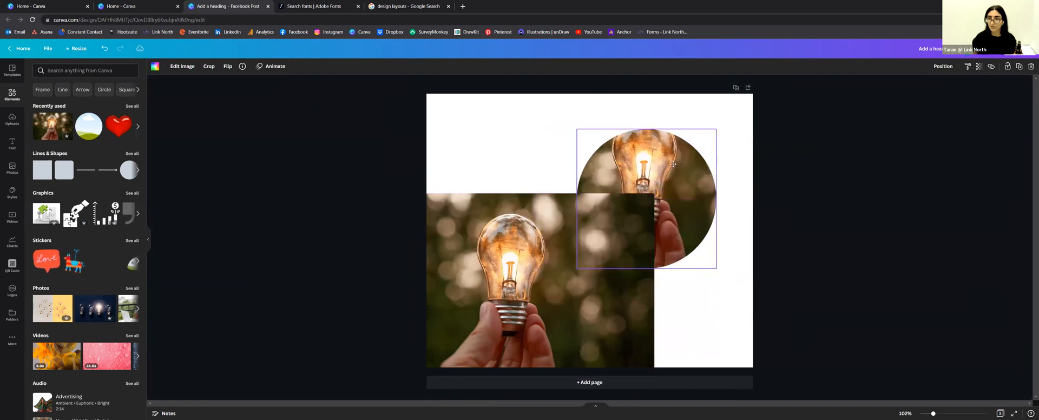
Step: Remove the background from the rectangular lightbulb photo with BG Remover
left_click_drag(673, 164, 685, 145)
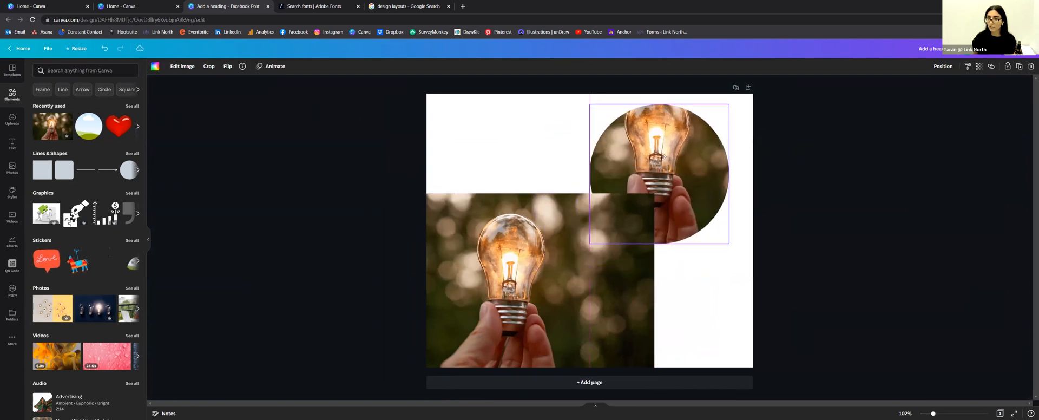
left_click(532, 244)
left_click_drag(531, 244, 535, 214)
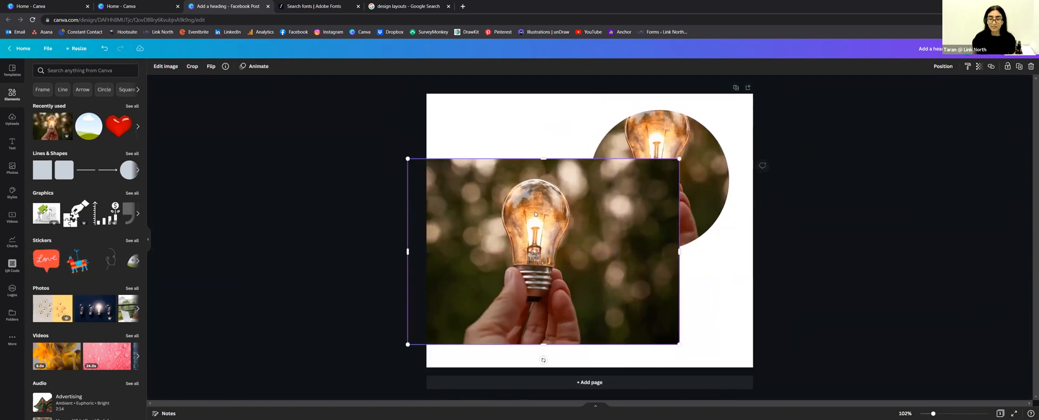
left_click(162, 66)
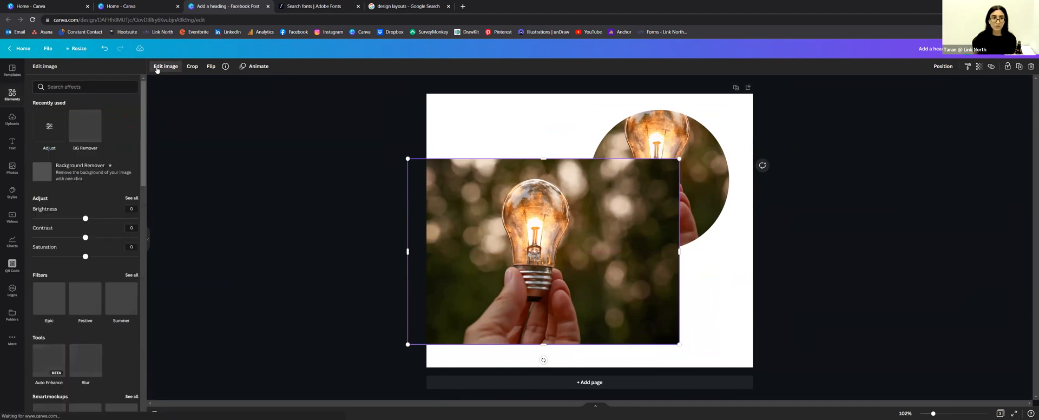
left_click(85, 137)
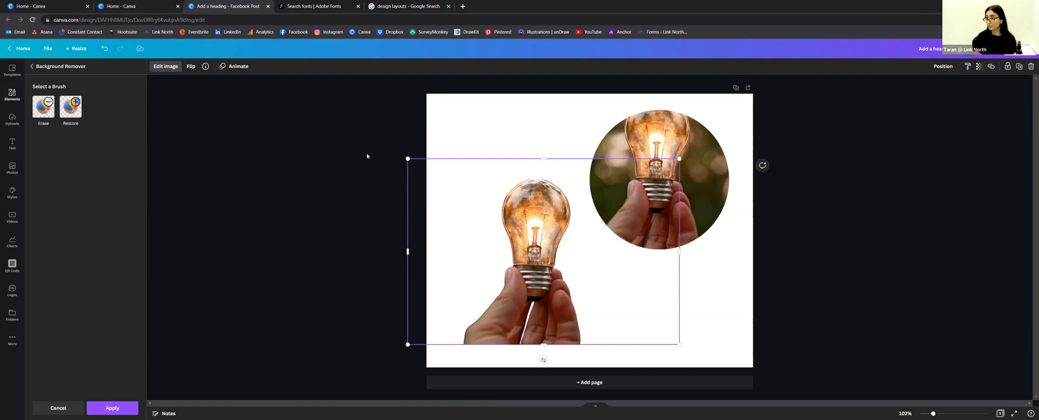
Step: Set the bulb cutout beside the circular photo and lock the circle in place
mouse_move(538, 248)
left_mouse_down()
mouse_move(560, 214)
mouse_move(518, 217)
mouse_move(552, 267)
mouse_move(641, 191)
mouse_move(523, 251)
left_mouse_up()
left_click_drag(704, 141, 697, 178)
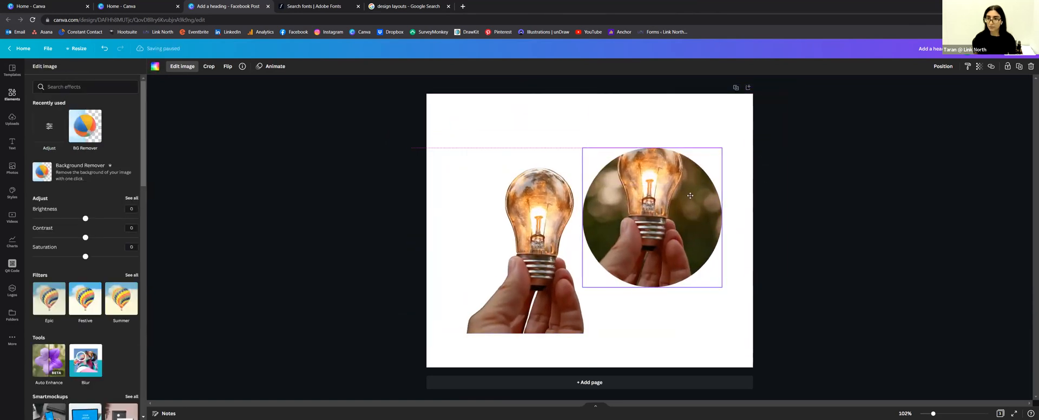
left_click(1007, 67)
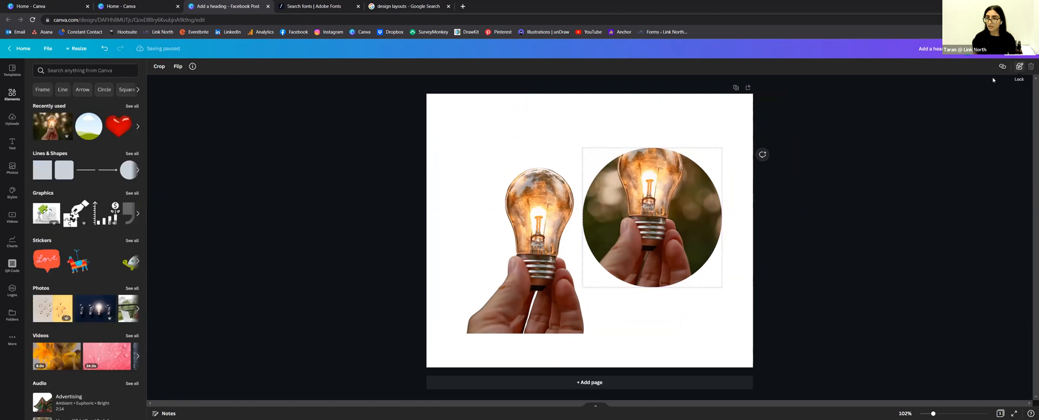
Step: Reposition and enlarge the lightbulb cutout next to the circular photo
mouse_move(641, 187)
left_mouse_down()
mouse_move(775, 151)
mouse_move(553, 237)
mouse_move(657, 179)
mouse_move(628, 188)
left_mouse_up()
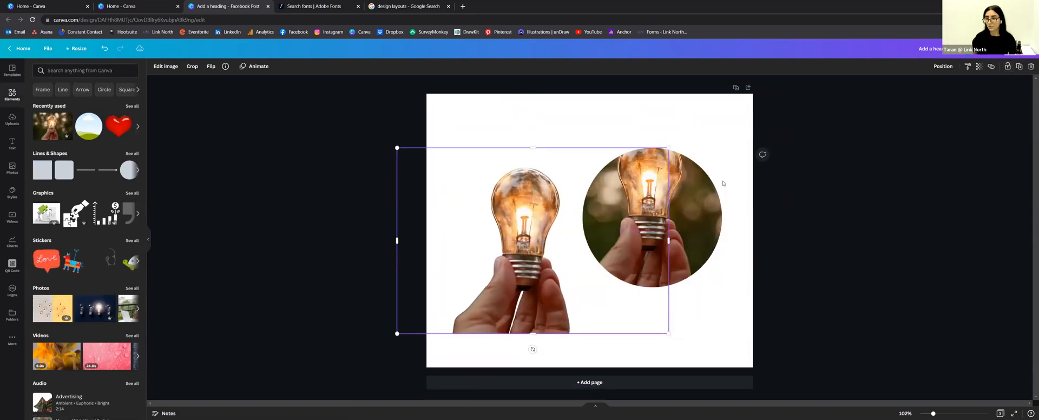
left_click(946, 94)
left_click_drag(513, 243, 525, 214)
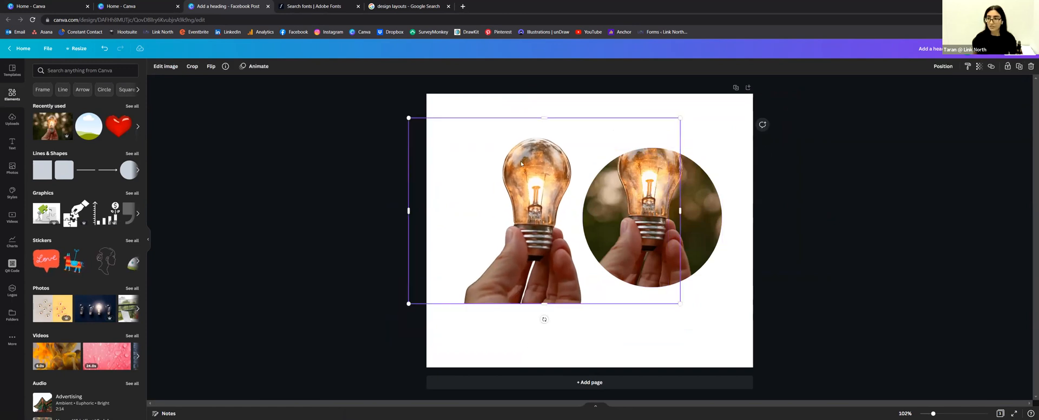
right_click(525, 211)
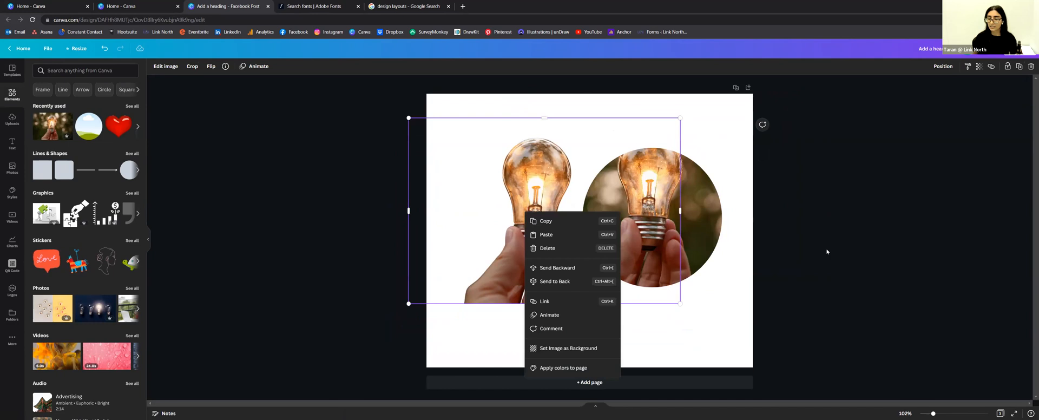
mouse_move(488, 201)
left_mouse_down()
mouse_move(623, 155)
mouse_move(462, 227)
mouse_move(683, 155)
mouse_move(568, 197)
mouse_move(471, 193)
mouse_move(483, 192)
left_mouse_up()
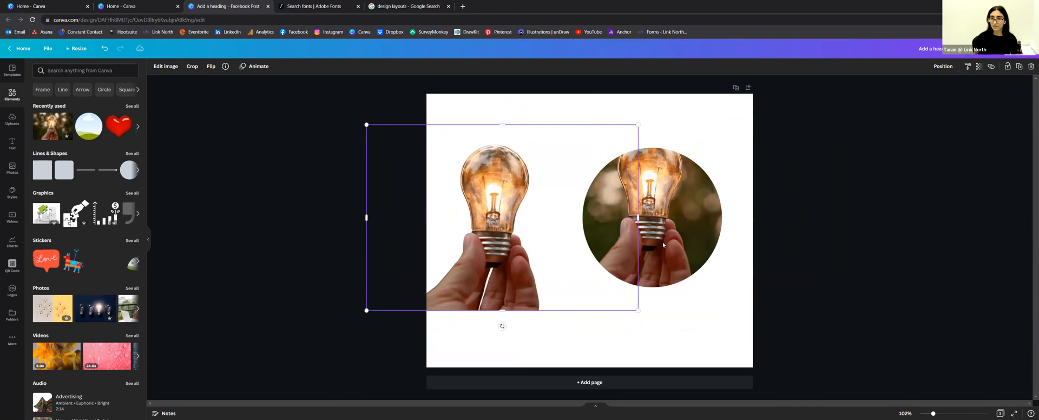
left_click_drag(474, 229, 488, 230)
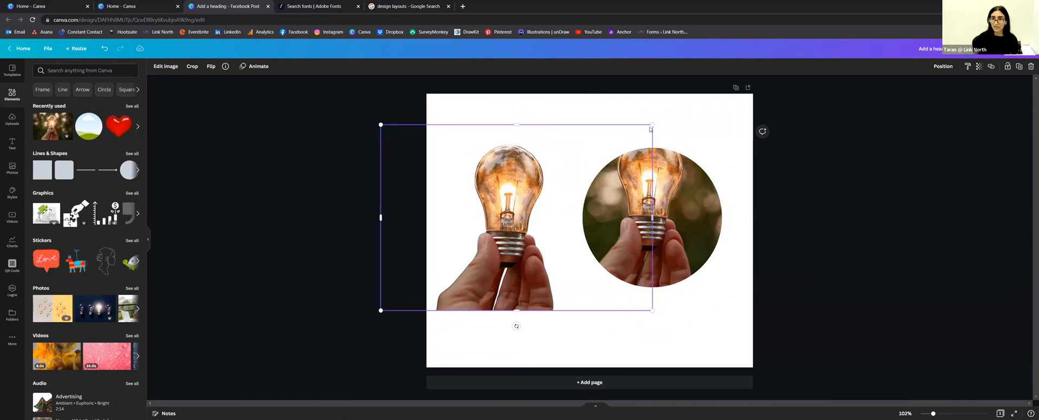
left_click_drag(655, 122, 673, 111)
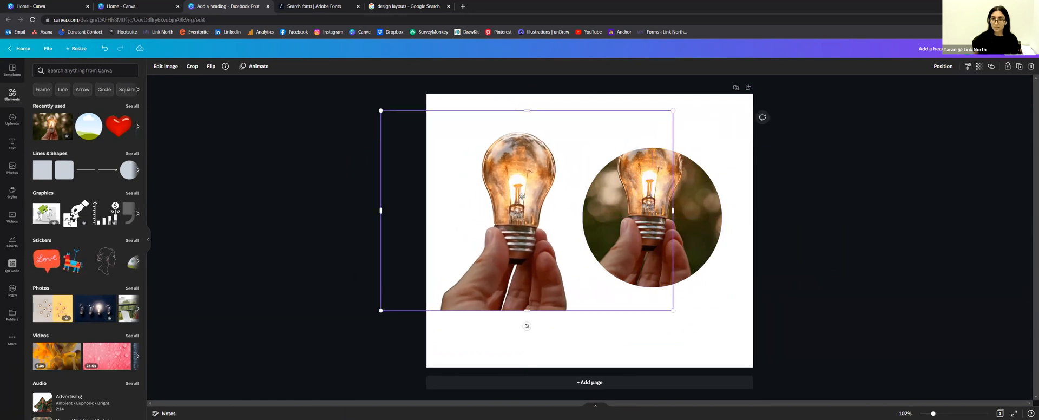
left_click_drag(521, 196, 527, 203)
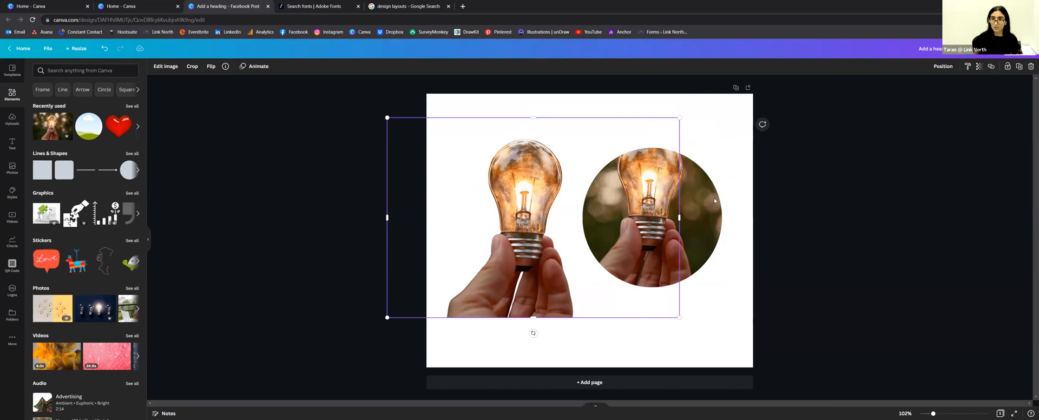
Step: Slide the unlocked circle behind the cutout so the bulb pops out, then fine-tune the cutout
left_click(693, 219)
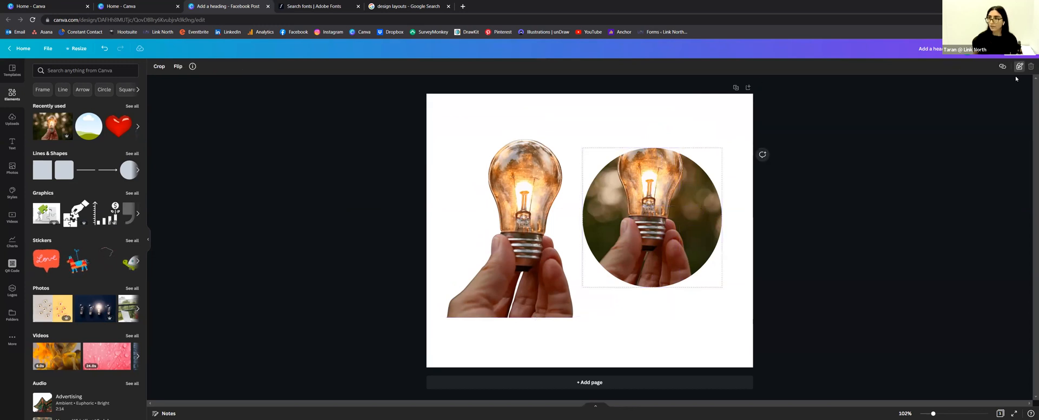
left_click(1019, 67)
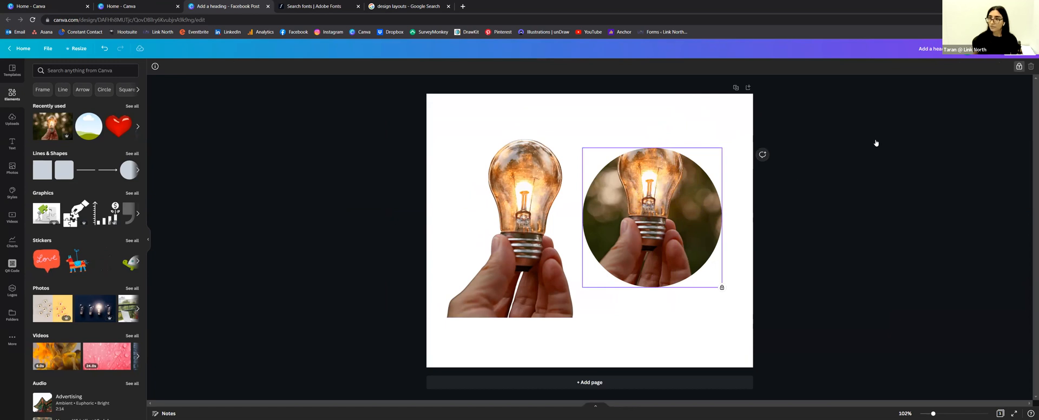
left_click(1019, 66)
left_click_drag(713, 217, 591, 215)
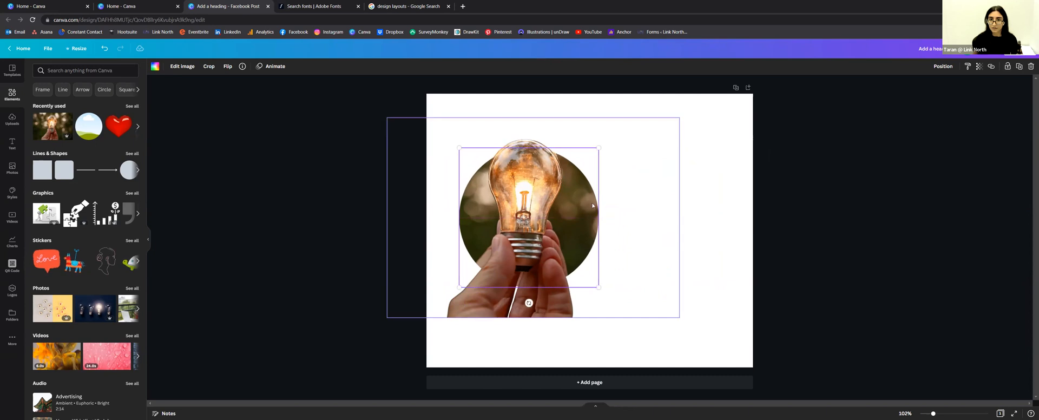
left_click(428, 297)
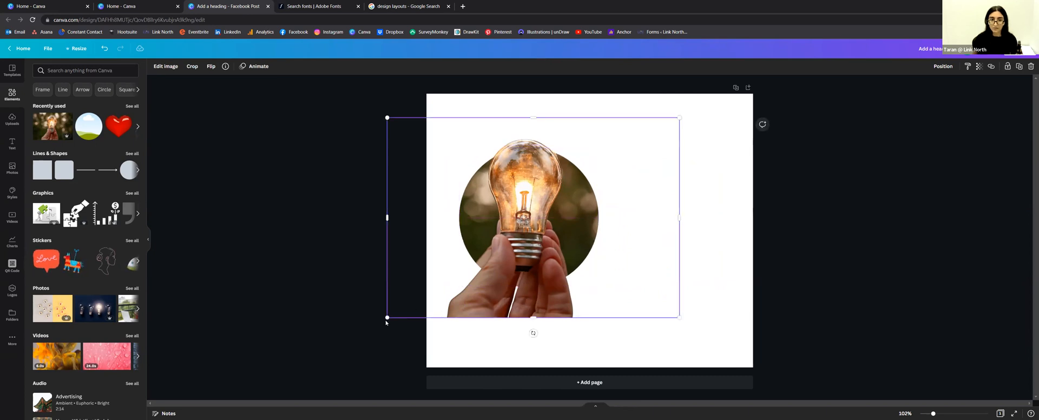
left_click_drag(386, 318, 401, 307)
left_click_drag(501, 297, 496, 285)
left_click(536, 309)
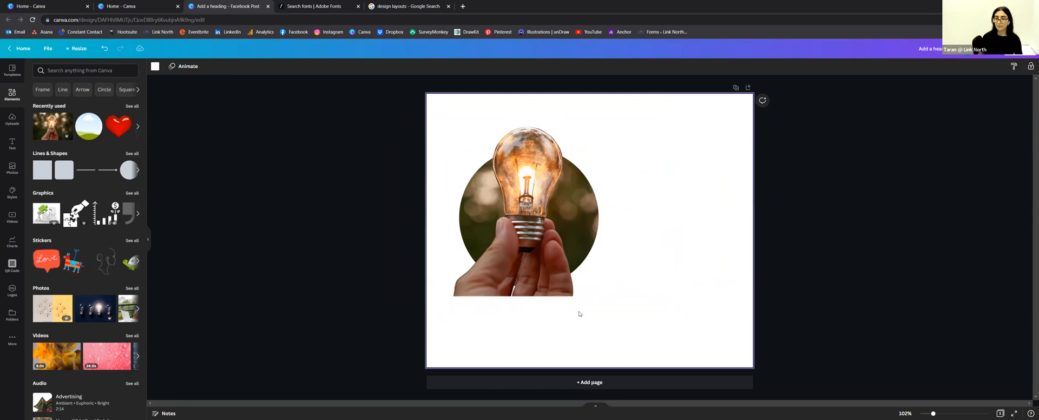
Step: Trim the bottom of the bulb cutout upward and select it together with the circle
left_click(541, 295)
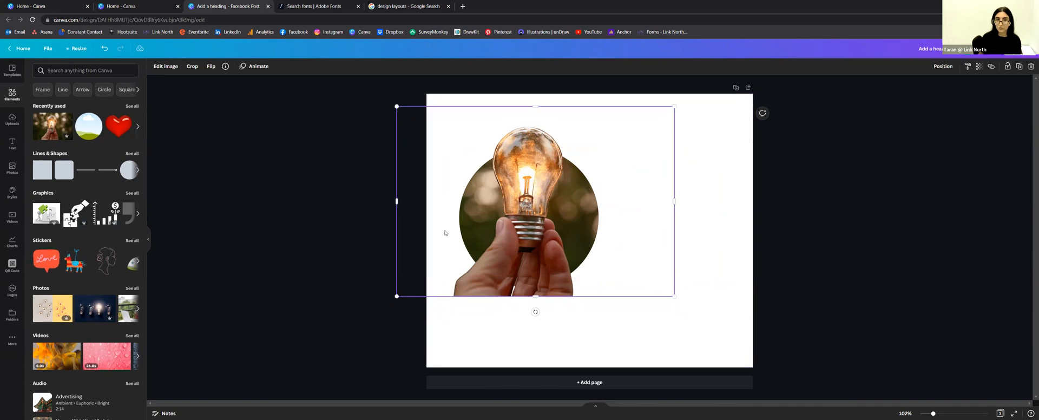
left_click_drag(535, 296, 547, 240)
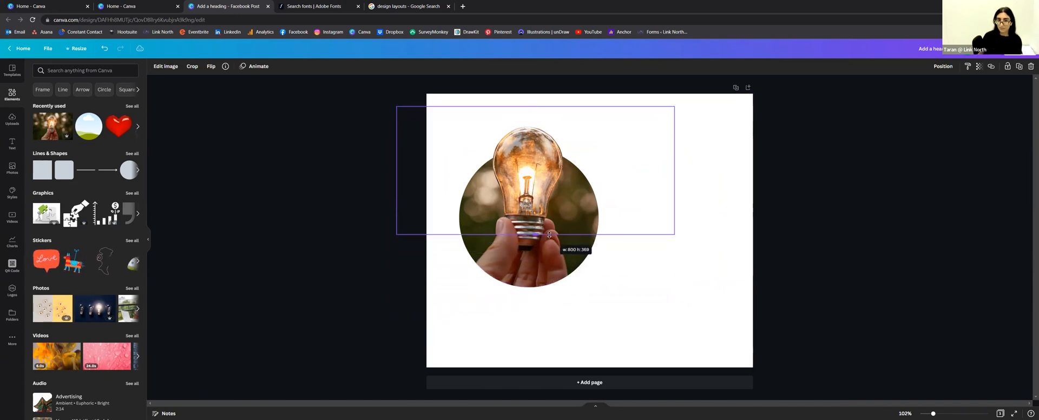
left_click(675, 284)
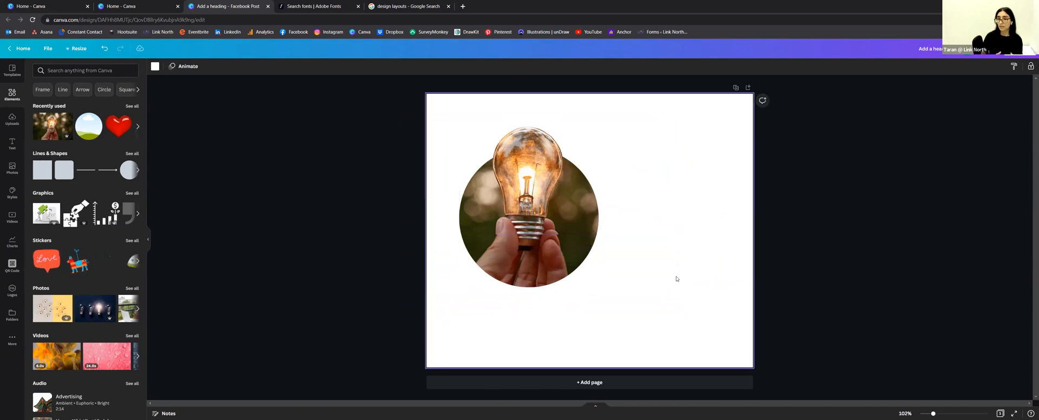
left_click_drag(689, 307, 418, 101)
right_click(490, 145)
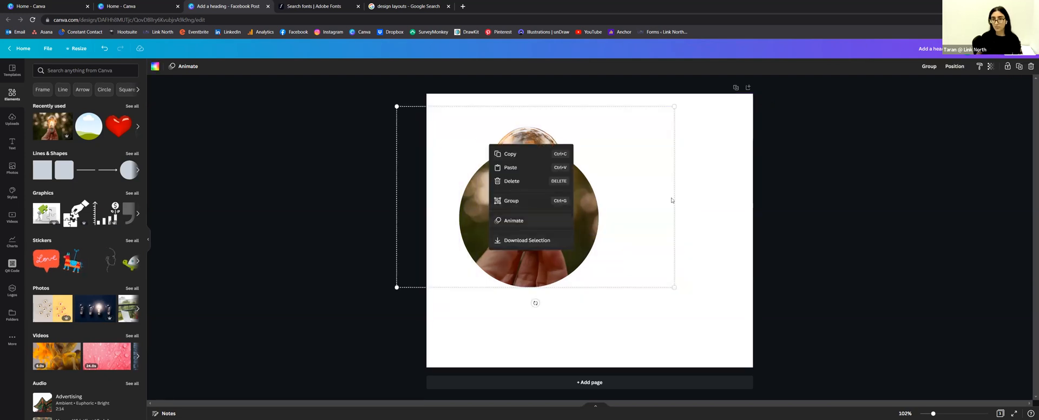
left_click(757, 254)
left_click(643, 323)
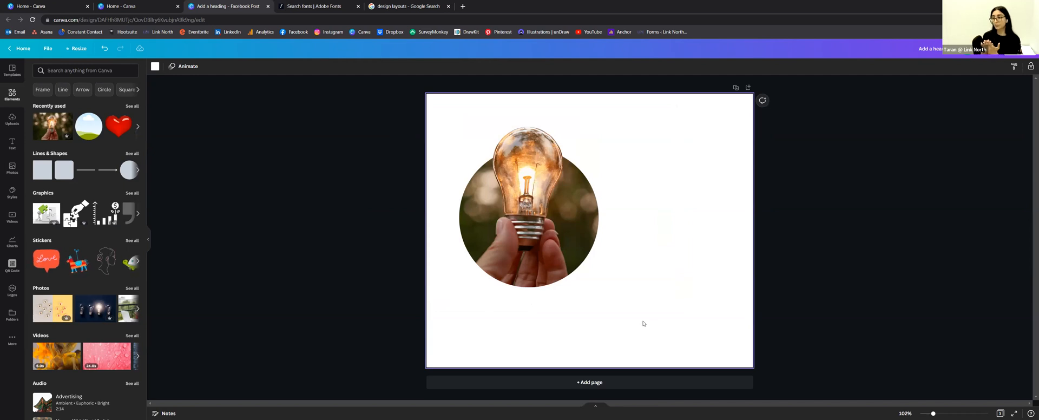
Step: Group the bulb cutout with its circle, then enlarge the group and move it up-left
left_click_drag(676, 311, 476, 122)
right_click(501, 187)
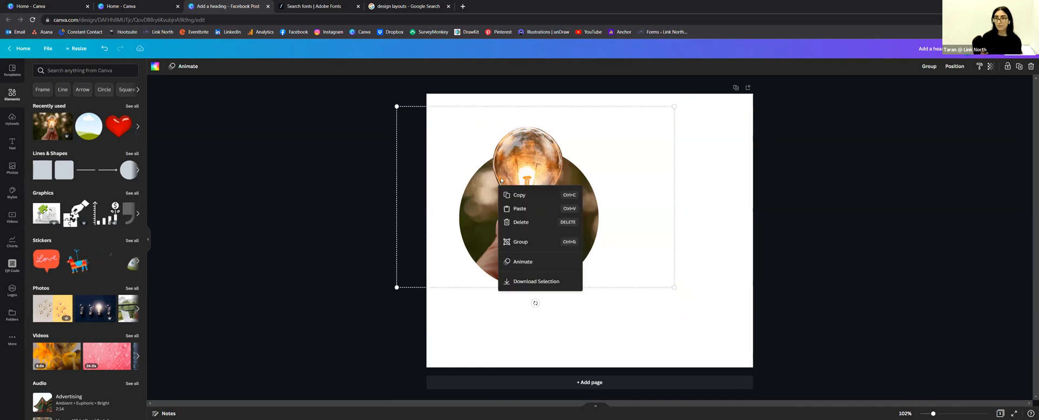
left_click(546, 242)
left_click_drag(538, 212, 519, 226)
left_click_drag(654, 301, 711, 297)
left_click_drag(519, 240, 505, 217)
left_click(805, 210)
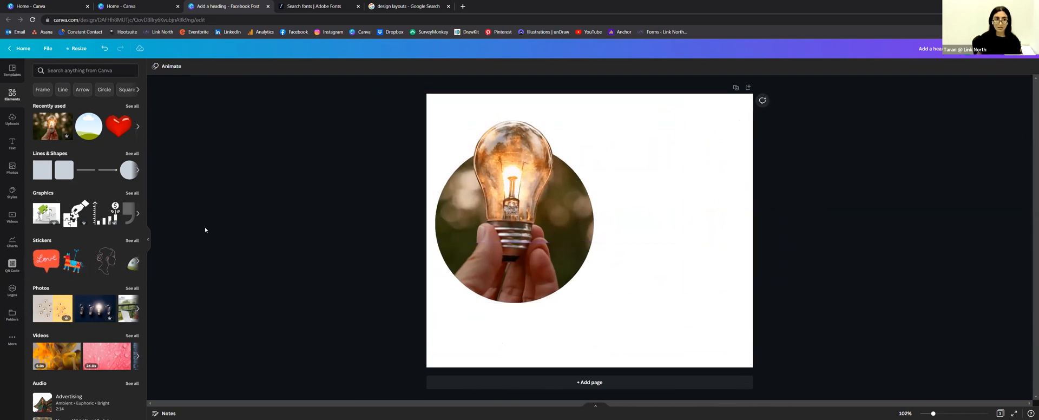
Step: Select the white page background and show its brand and default colour swatches
left_click(12, 143)
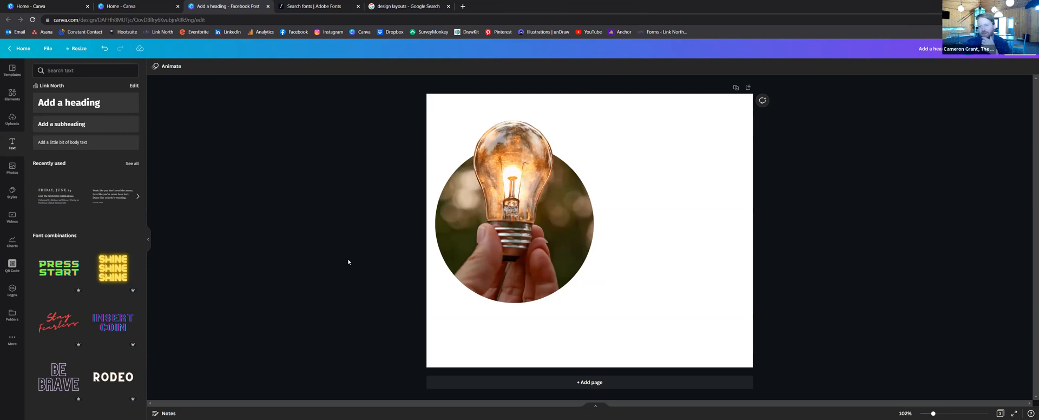
left_click(750, 139)
left_click(198, 124)
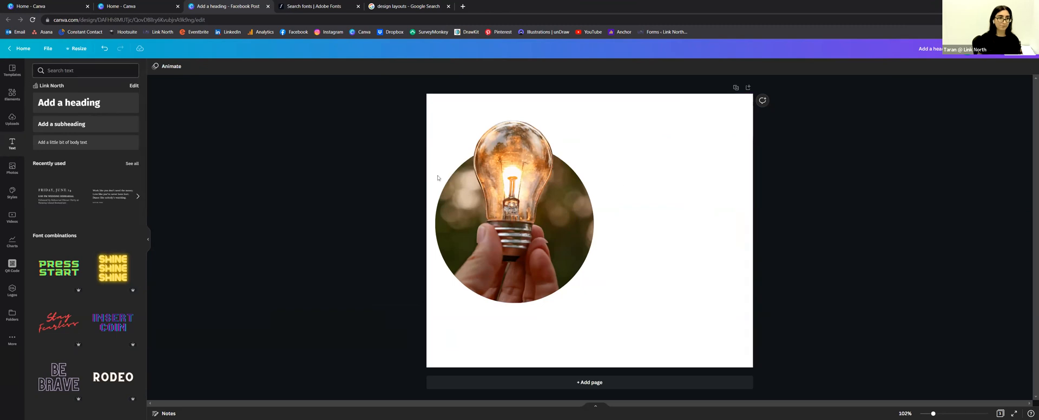
left_click(705, 109)
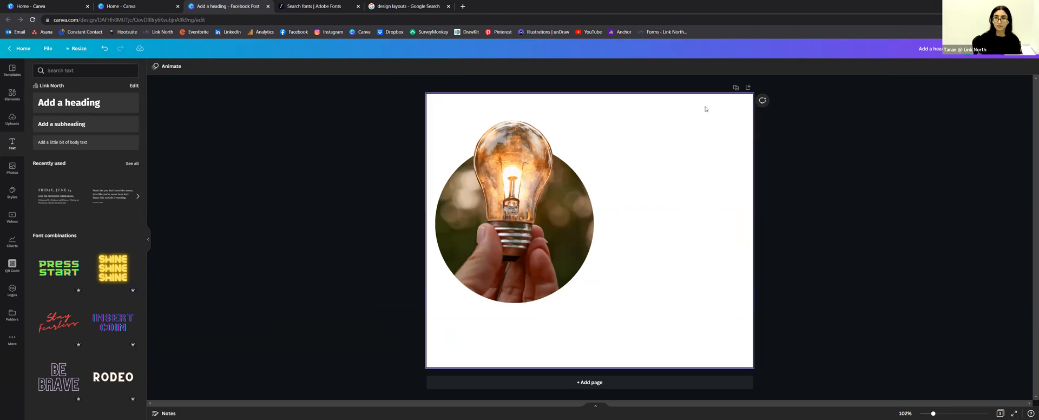
left_click(155, 67)
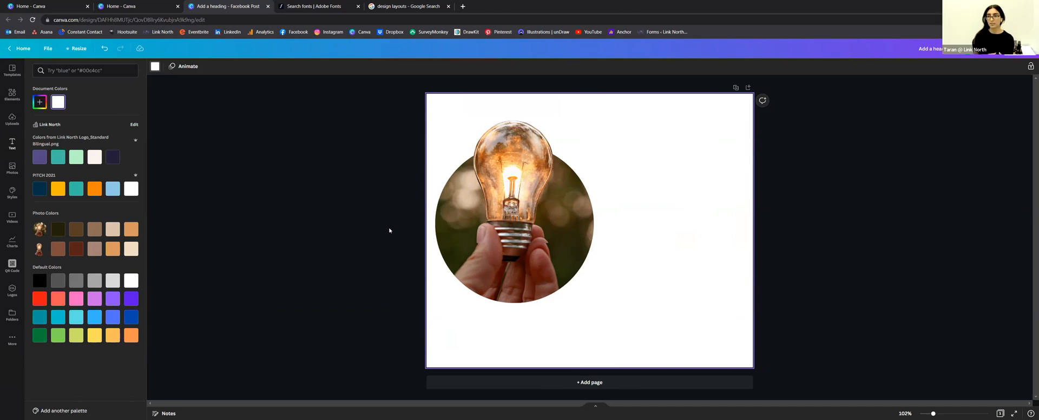
Step: Colour the page background purple, enlarge the lightbulb group slightly, and add a heading box
left_click(39, 157)
left_click(794, 190)
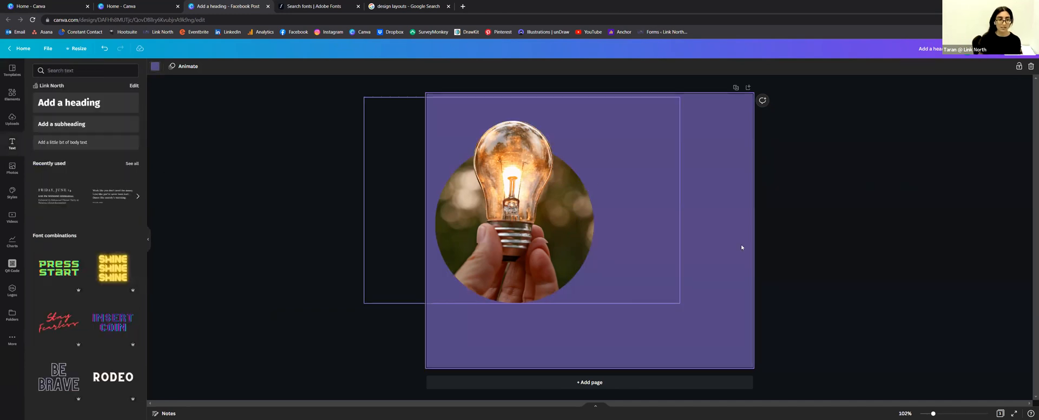
left_click(489, 230)
left_click_drag(678, 302, 734, 341)
left_click_drag(590, 292, 582, 294)
left_click(765, 251)
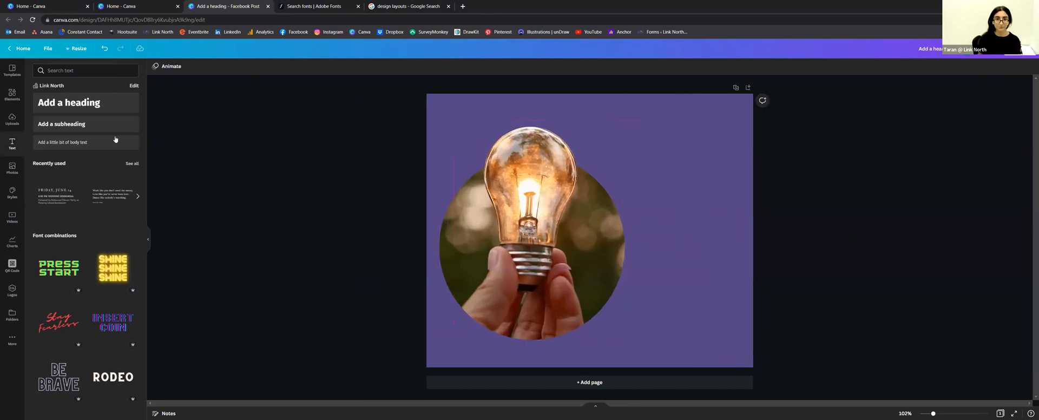
left_click(69, 102)
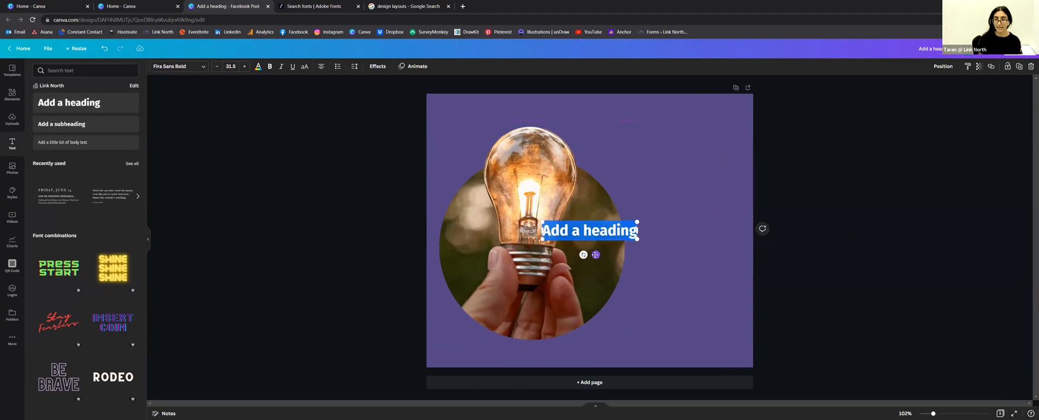
Step: Move the heading to the top right, replace its text with 'BOOST Funding', and enlarge it to 45.8
left_click_drag(597, 261, 657, 166)
left_click(653, 136)
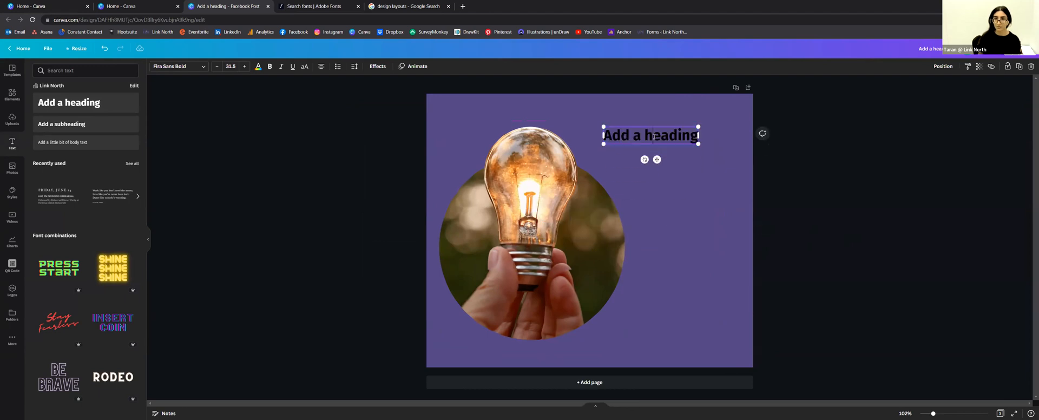
key("ctrl+a")
key("BackSpace")
type("B")
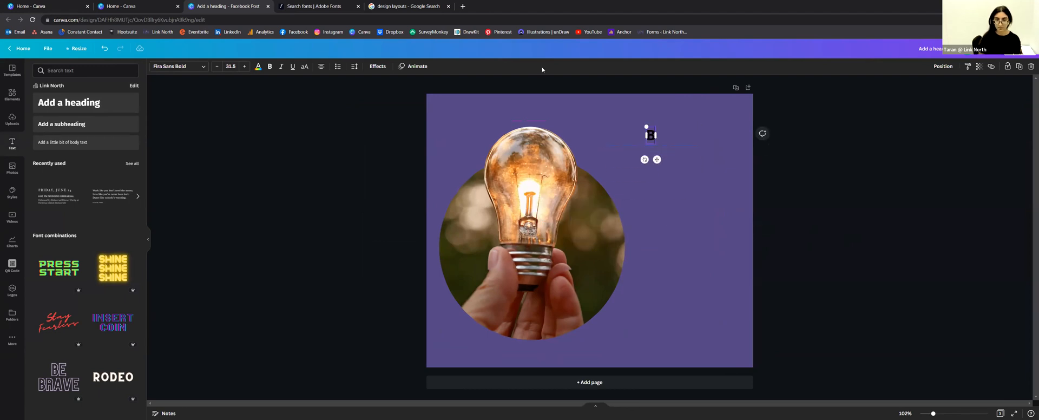
type("OOST F")
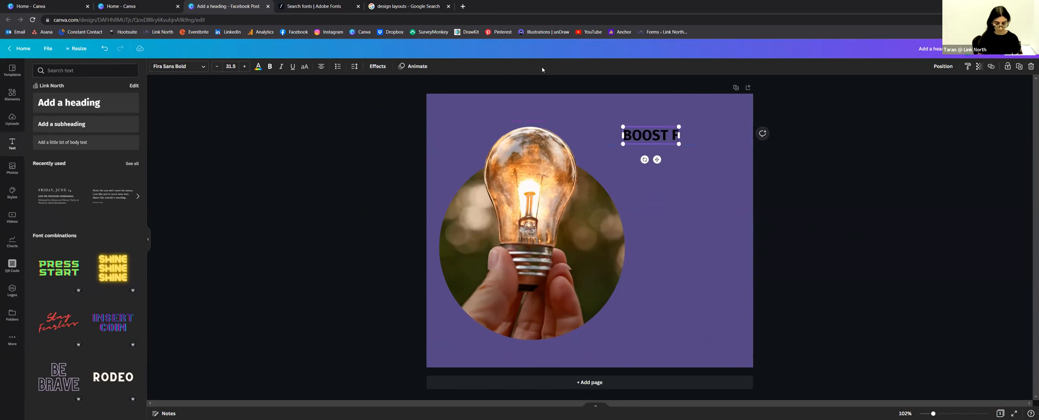
type("unding")
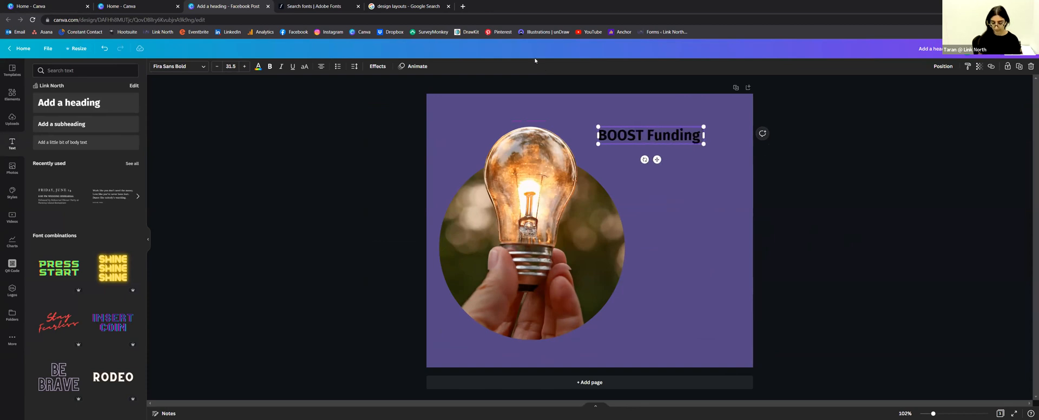
left_click_drag(657, 159, 681, 154)
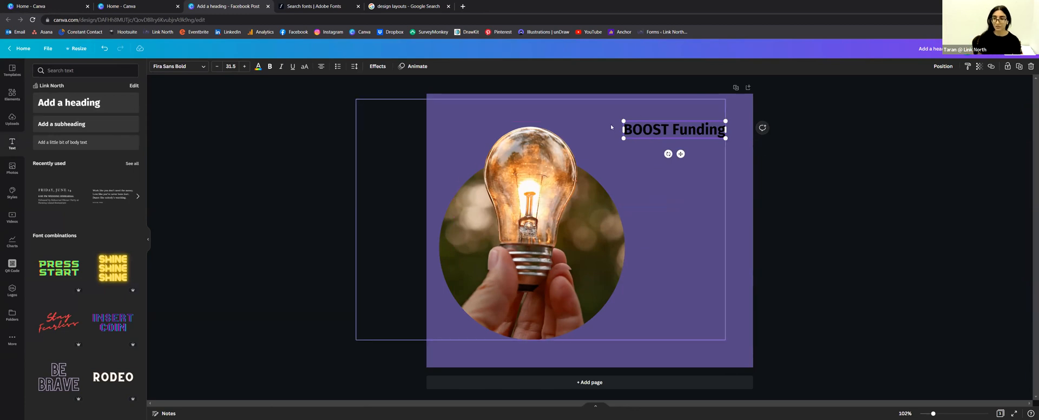
left_click_drag(624, 138, 578, 146)
Step: Make the BOOST Funding heading text white
triple_click(661, 128)
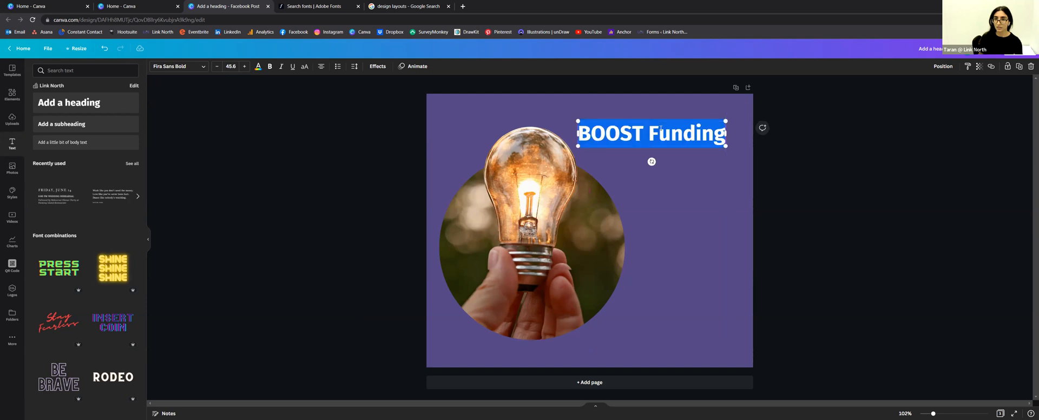
left_click(258, 67)
left_click(131, 188)
left_click(249, 172)
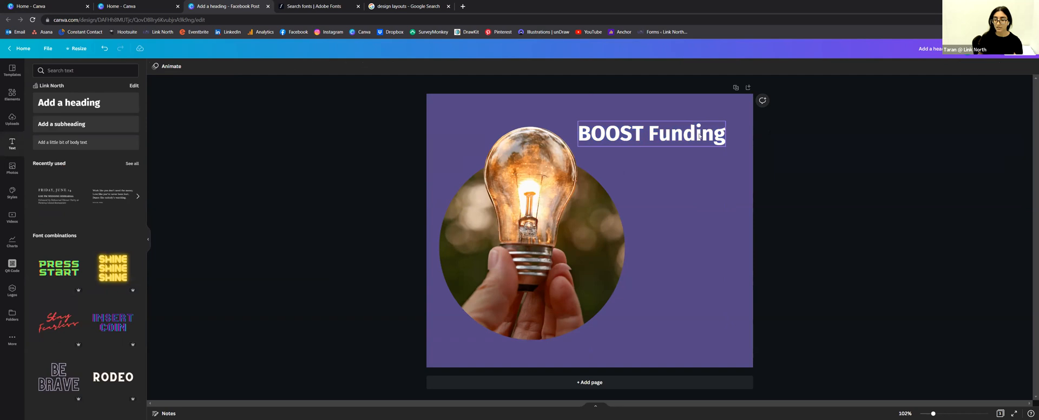
left_click(657, 127)
left_click(844, 197)
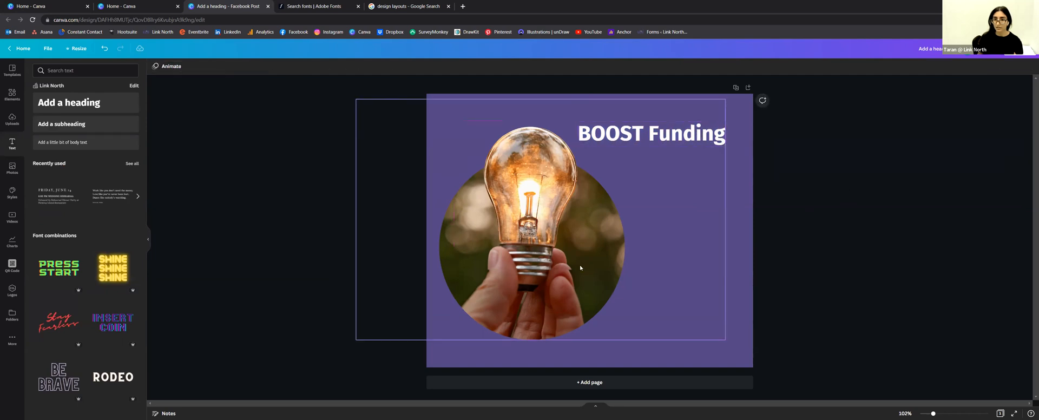
Step: Move the lightbulb group lower and shrink it slightly, clear of the heading
left_click_drag(579, 287, 580, 309)
left_click_drag(726, 120, 689, 138)
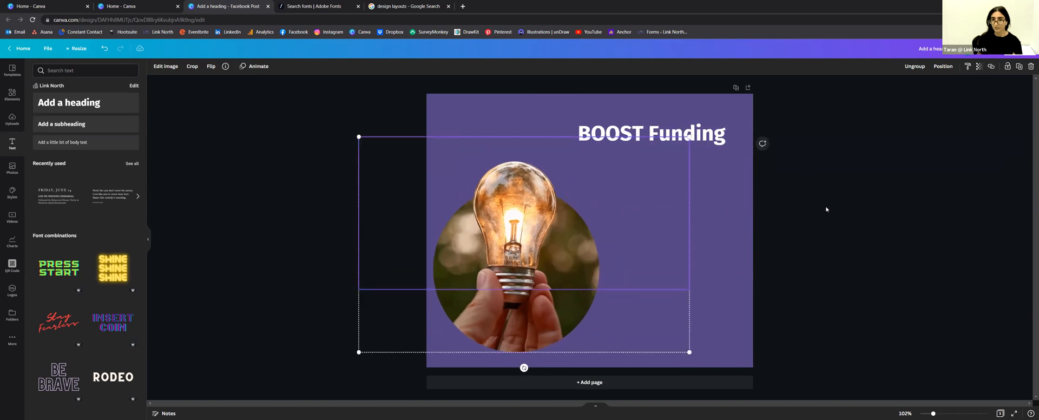
left_click_drag(488, 228, 506, 222)
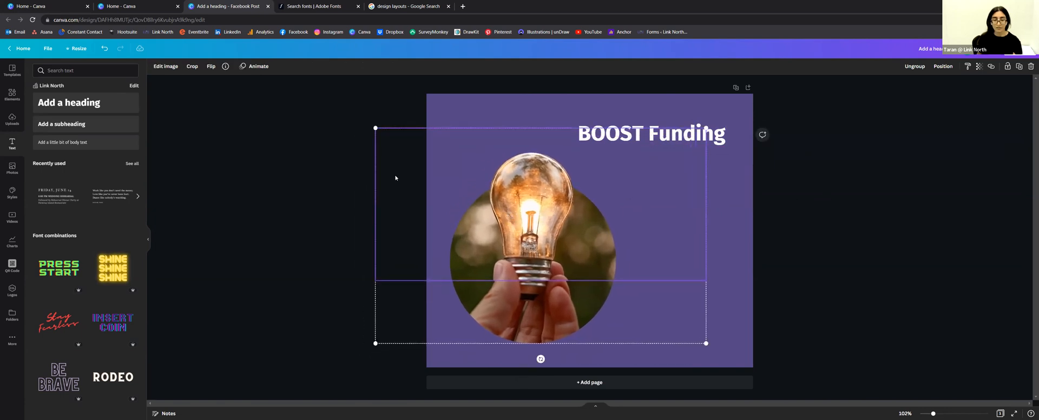
left_click(254, 176)
left_click(11, 95)
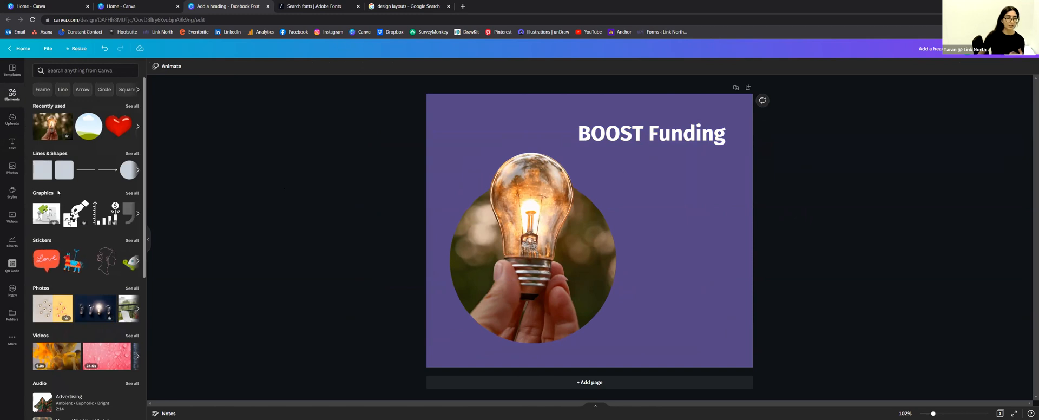
Step: Add a dark rounded bar from Lines & Shapes at the post's bottom-left edge
left_click(132, 154)
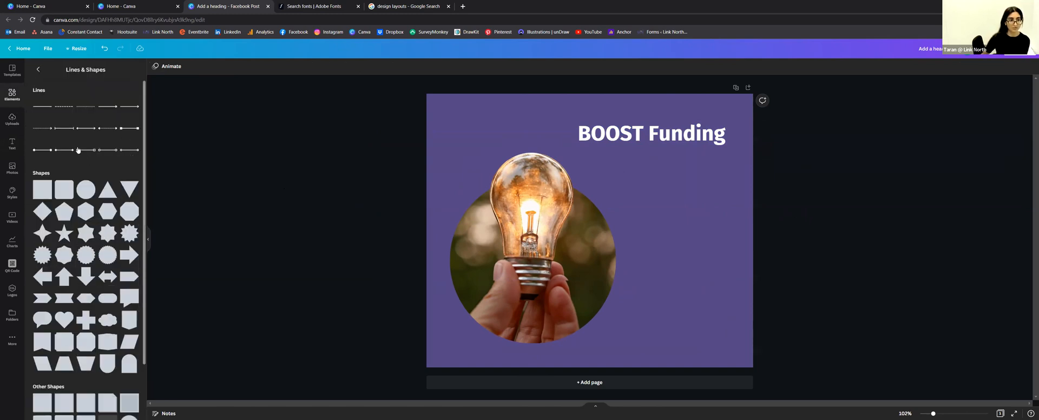
scroll(120, 169, "down", 3)
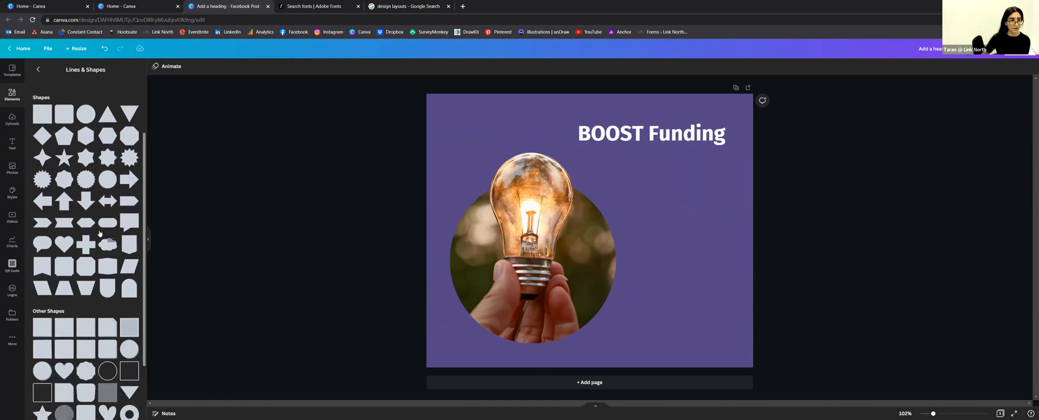
scroll(100, 230, "down", 5)
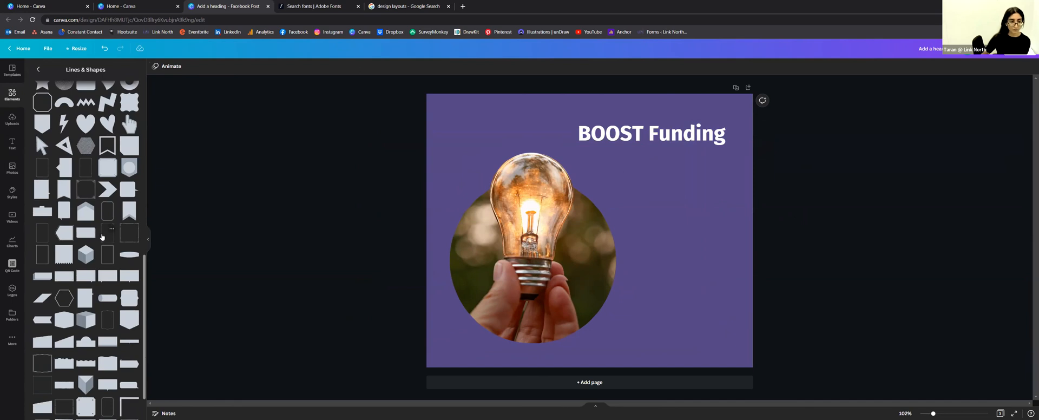
left_click(104, 305)
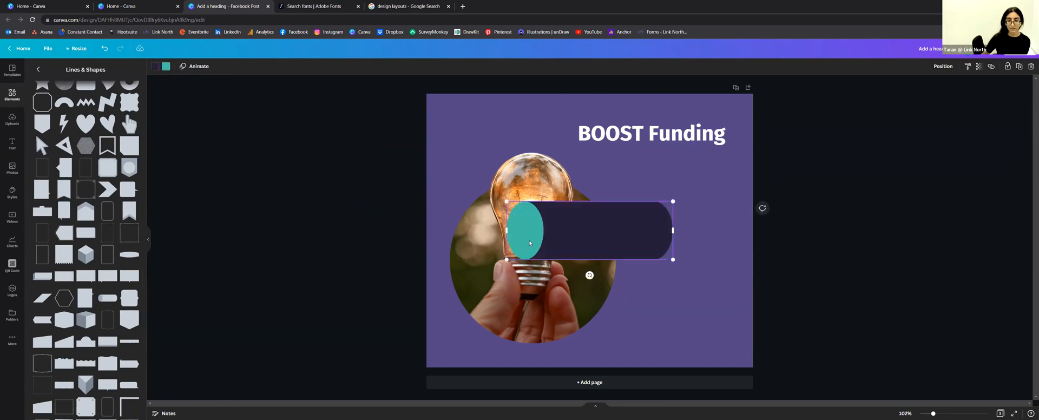
left_click_drag(561, 234, 444, 356)
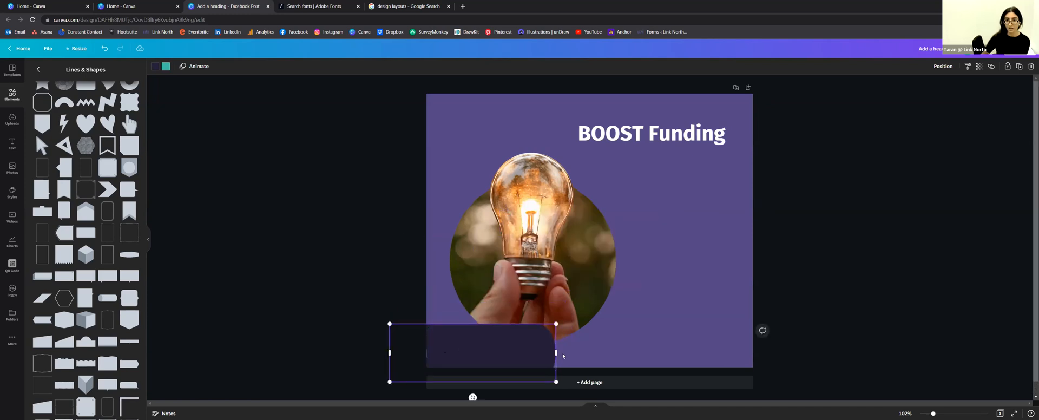
key("ctrl+z")
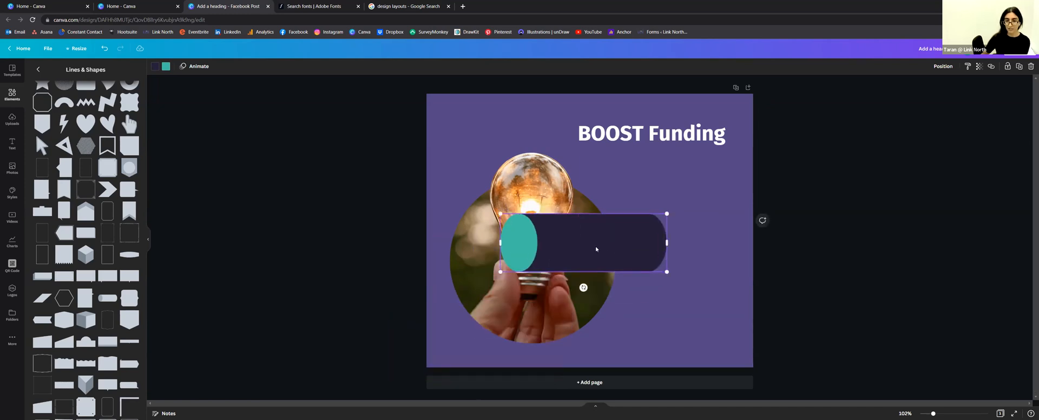
key("ctrl+y")
Step: Widen the bar toward the right and enlarge the lightbulb group above it
left_click_drag(471, 351, 461, 351)
left_click_drag(542, 353, 653, 353)
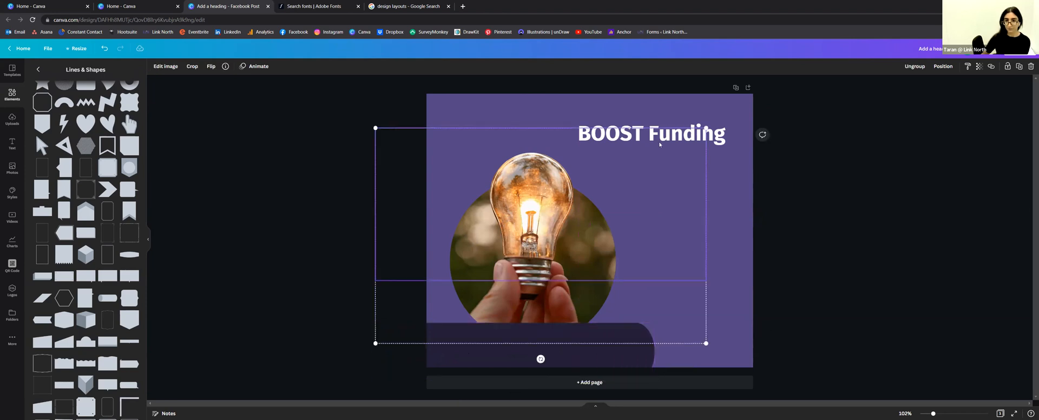
left_click_drag(706, 127, 729, 92)
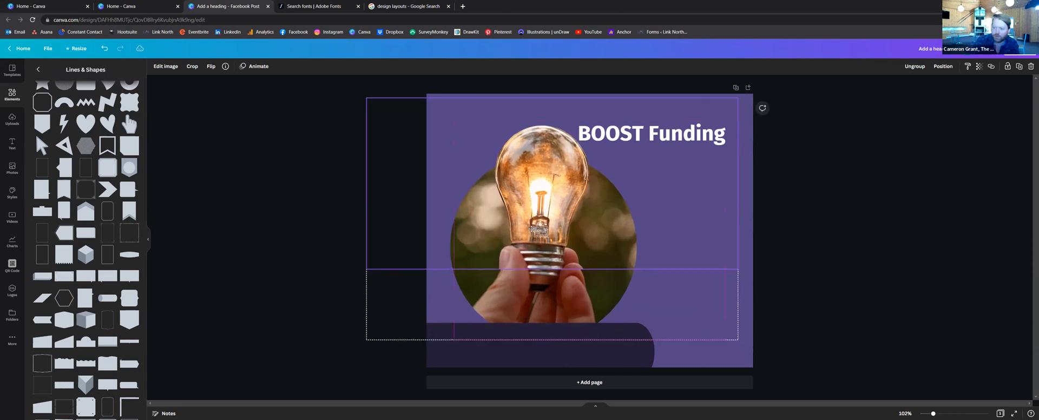
left_click(801, 221)
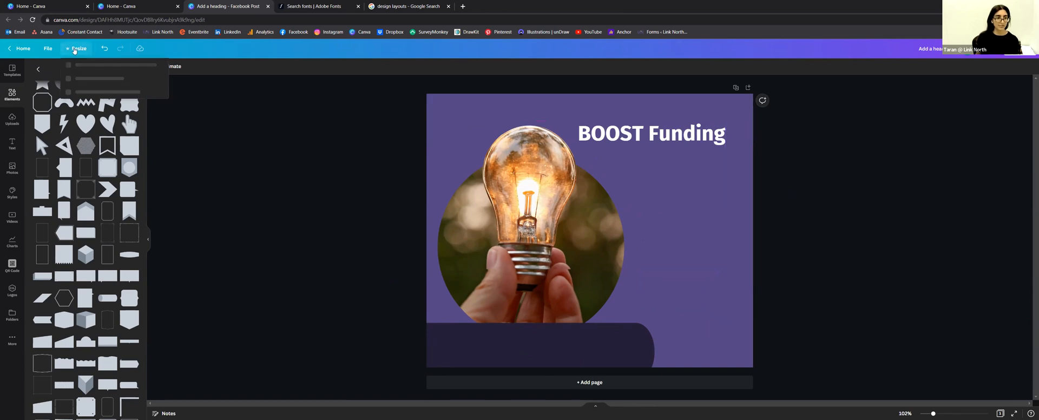
Step: Browse the Resize size list, then dismiss it keeping the post's original size
left_click(75, 50)
scroll(136, 189, "down", 10)
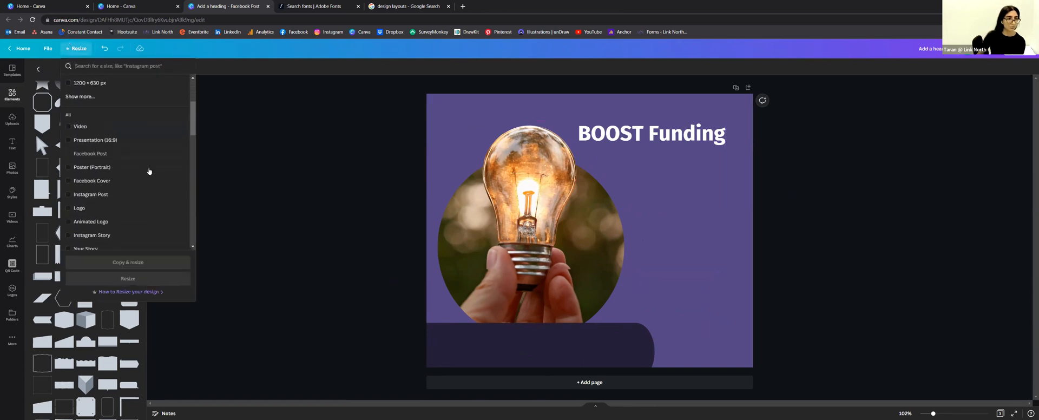
scroll(163, 154, "down", 5)
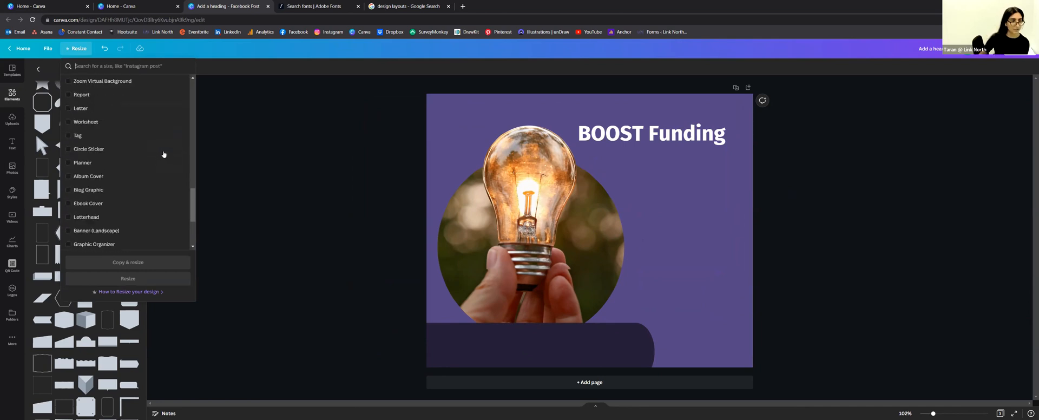
scroll(169, 155, "up", 15)
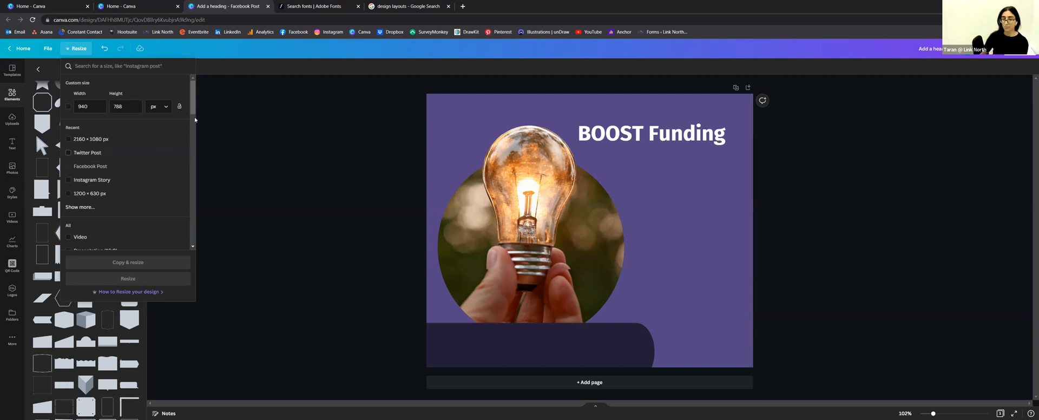
left_click(810, 178)
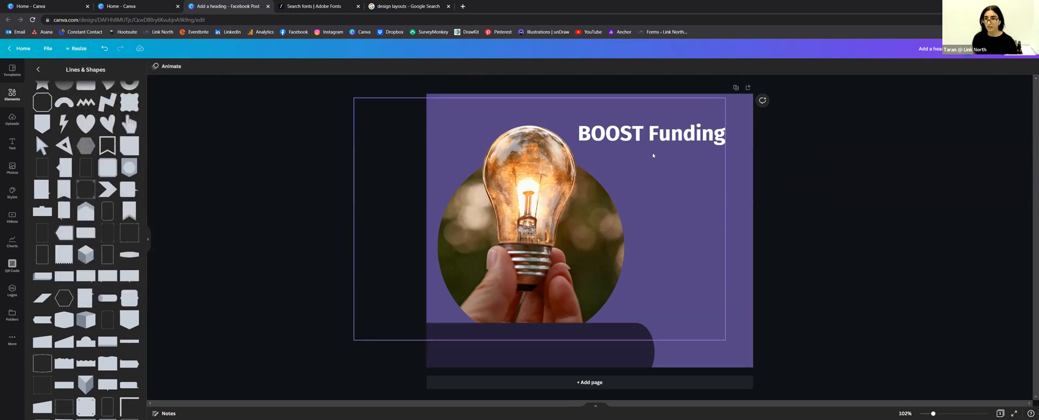
Step: Stretch the dark rounded bottom band slightly further right, then bring up the Text options
left_click(646, 135)
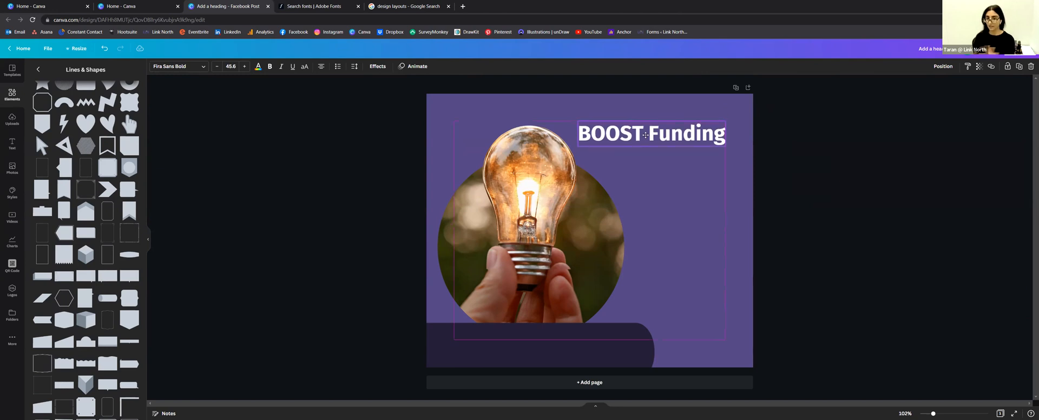
left_click(840, 162)
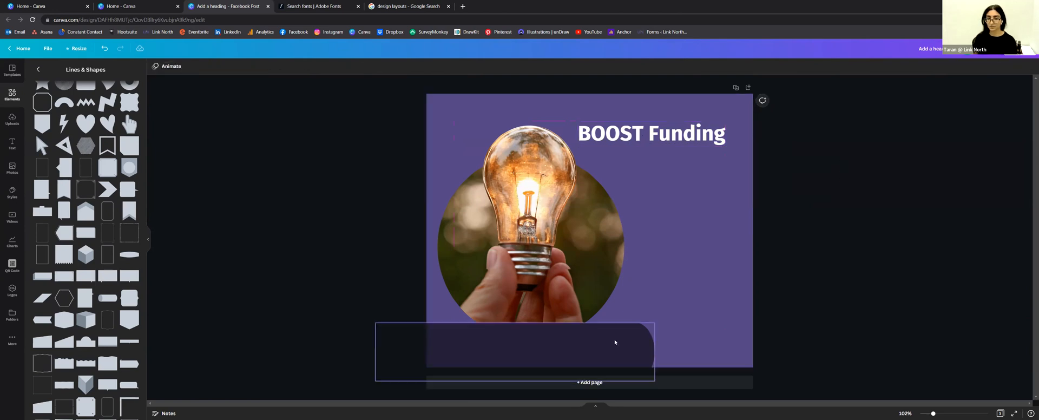
left_click(558, 349)
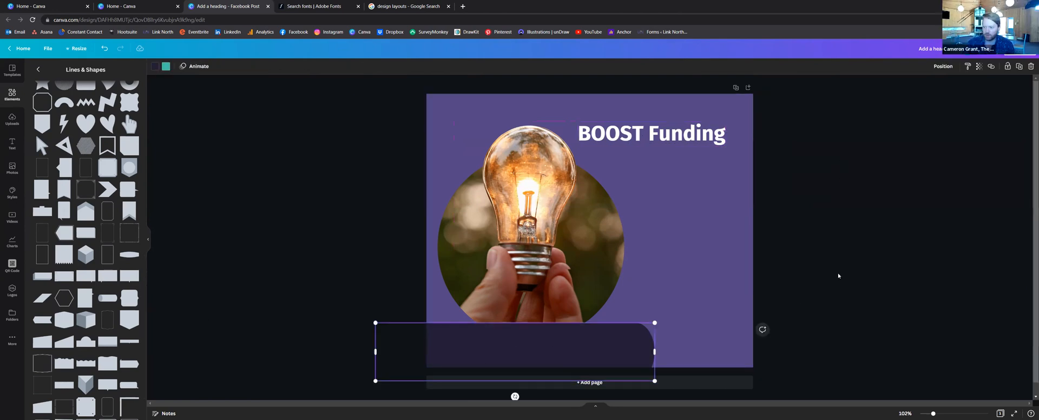
left_click(796, 250)
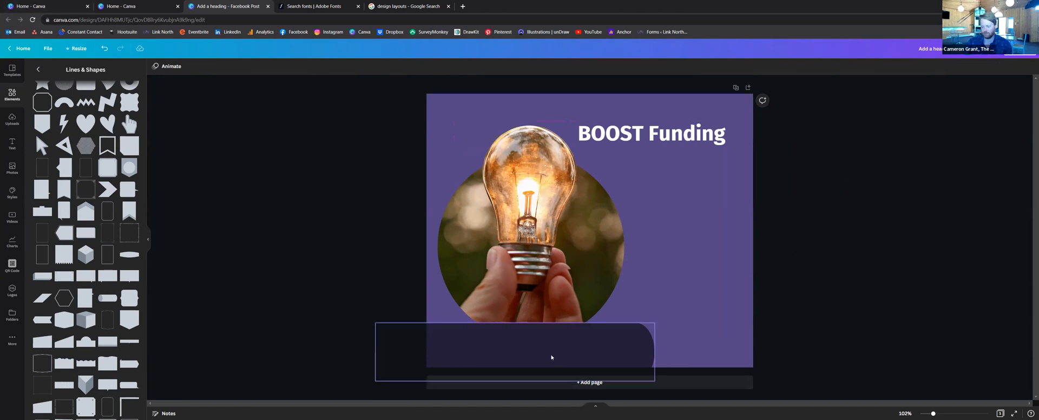
left_click(552, 358)
left_click_drag(654, 324, 661, 321)
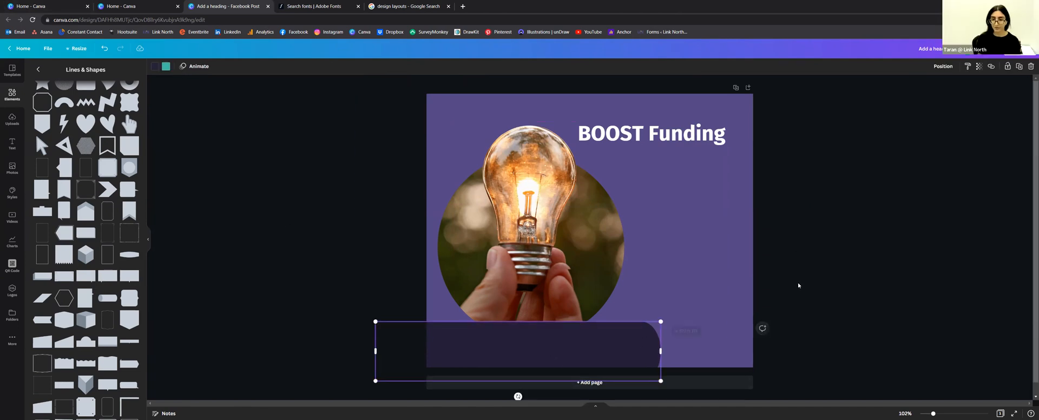
left_click(798, 285)
left_click(12, 144)
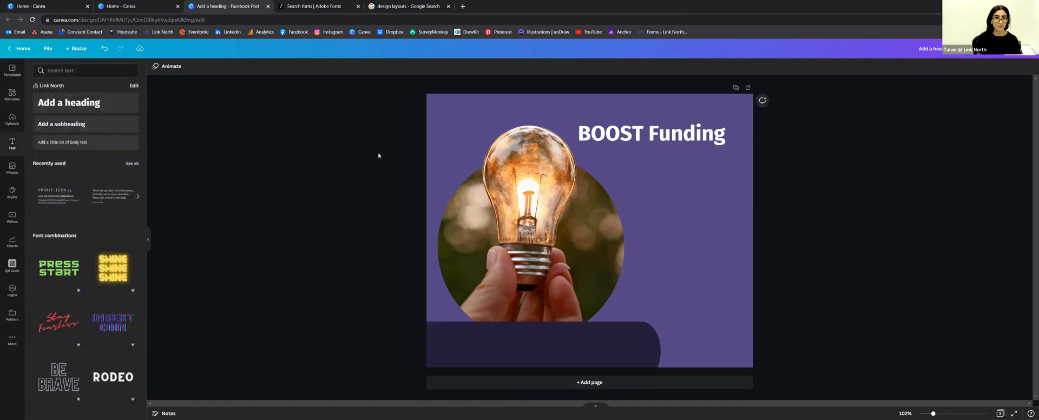
Step: Add a heading reading 'Learn more' and place it on the dark bottom band
left_click(73, 101)
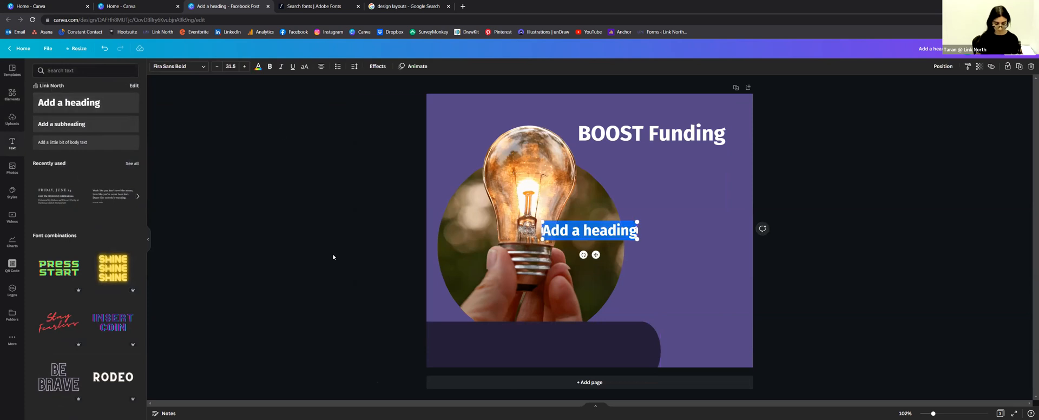
type("Learn")
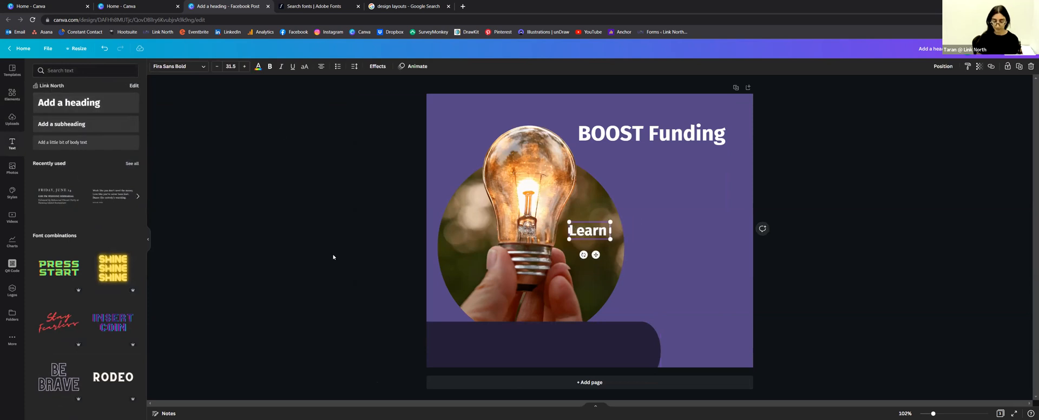
type(" more")
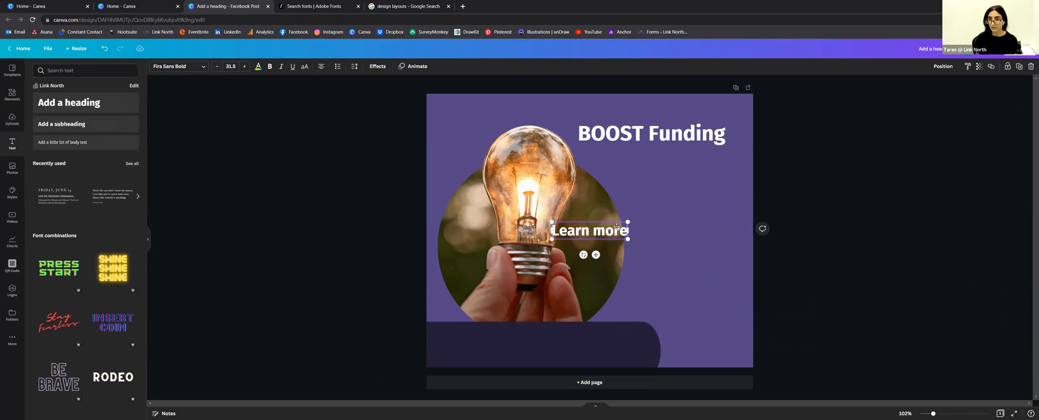
left_click_drag(595, 254, 476, 366)
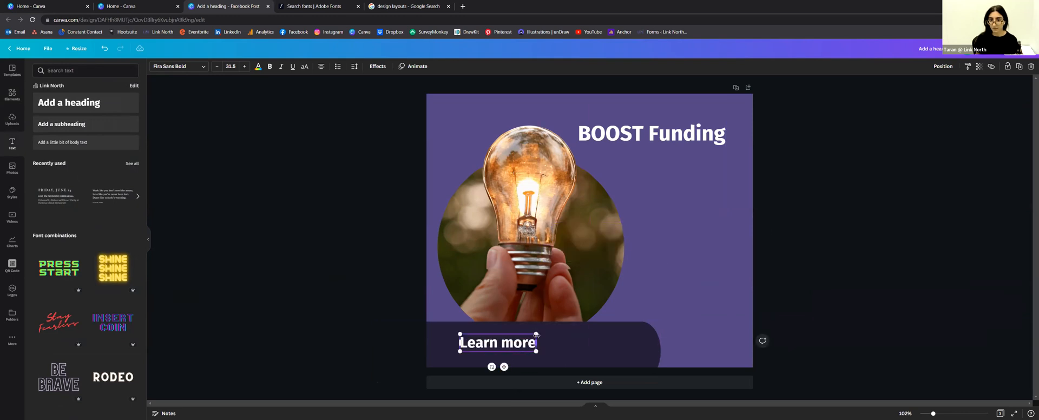
left_click_drag(536, 334, 578, 324)
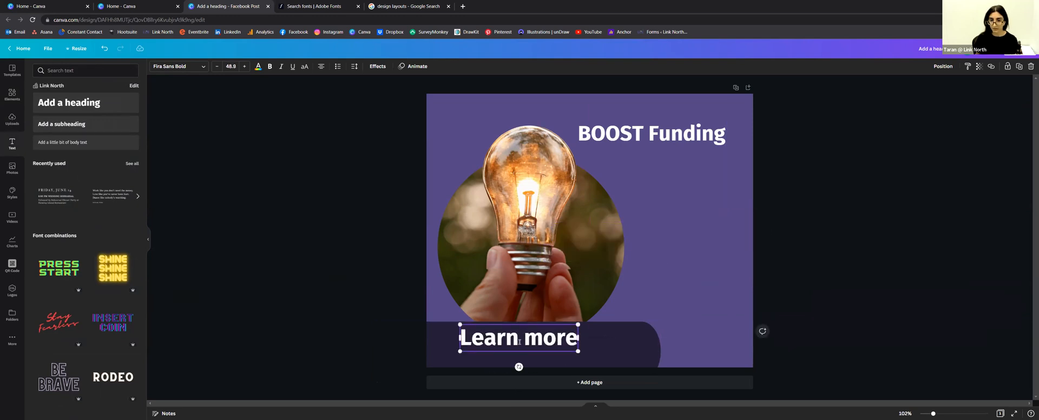
left_click_drag(556, 327, 563, 327)
left_click_drag(563, 328, 645, 349)
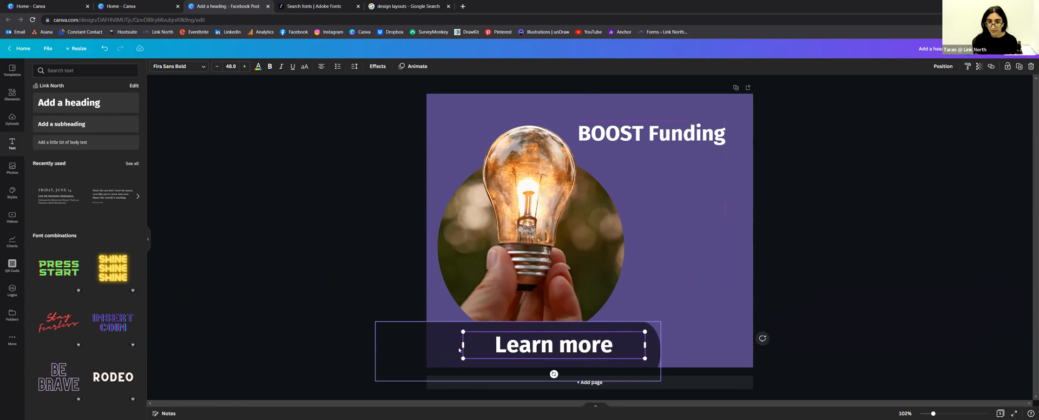
Step: Widen the box, extend the text to 'Learn more online' and set font size 45.9
left_click_drag(462, 347, 441, 347)
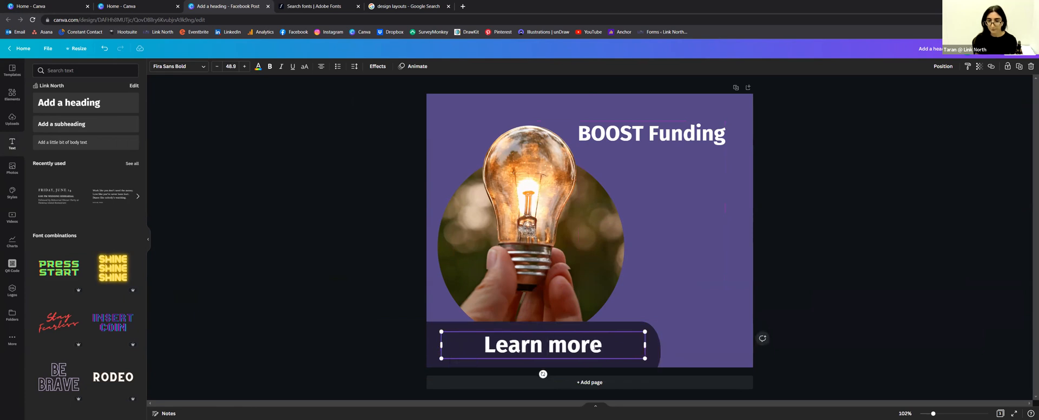
key("End")
type("online")
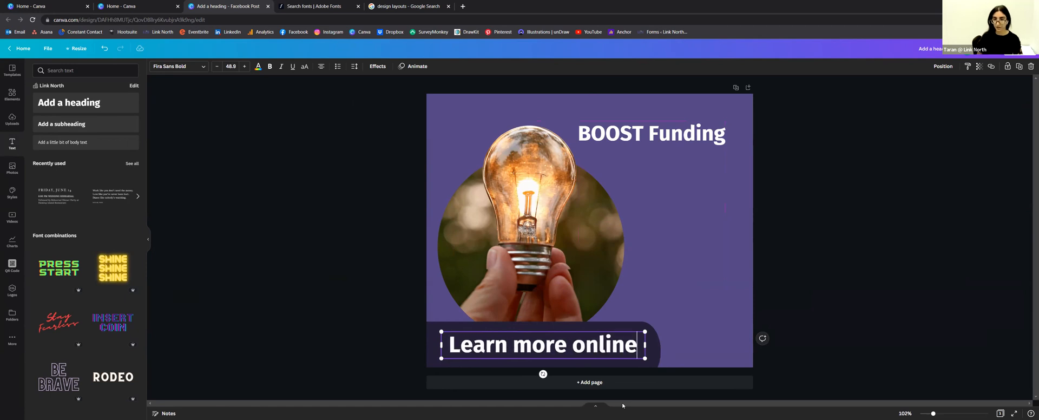
key("ctrl+shift+Left")
key("ctrl+shift+Left")
key("ctrl+shift+Left")
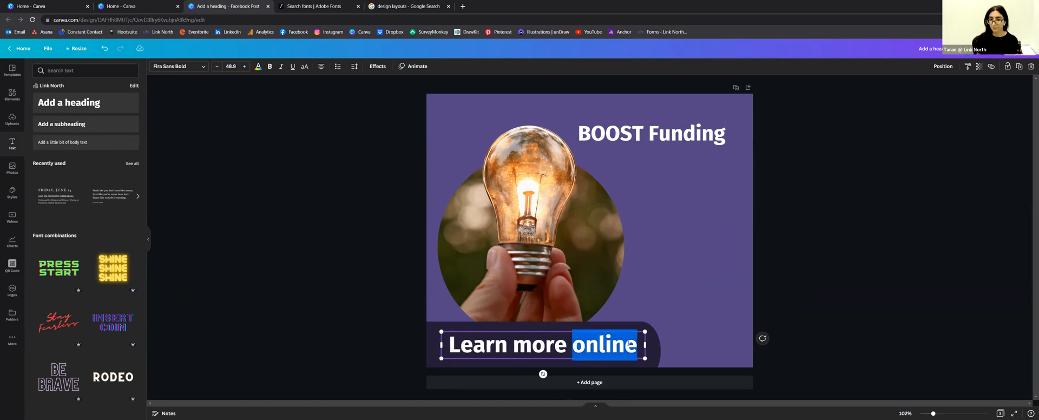
left_click(217, 66)
left_click(217, 66)
left_click(217, 66)
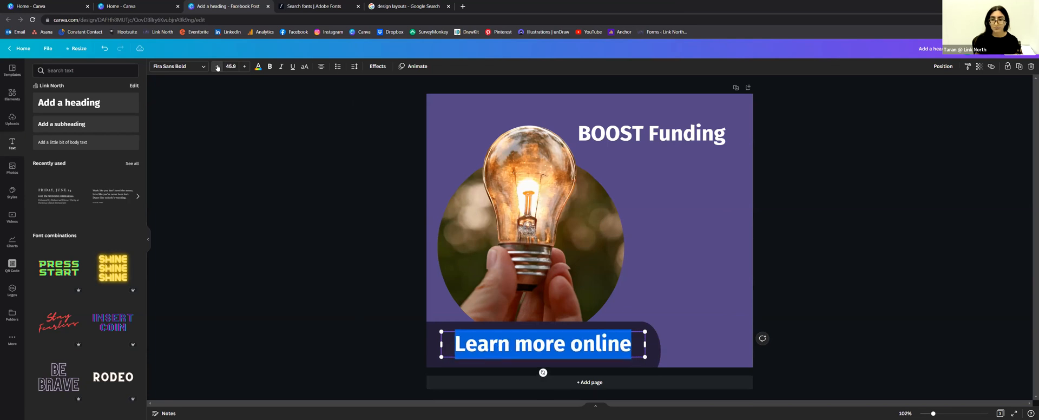
left_click(354, 66)
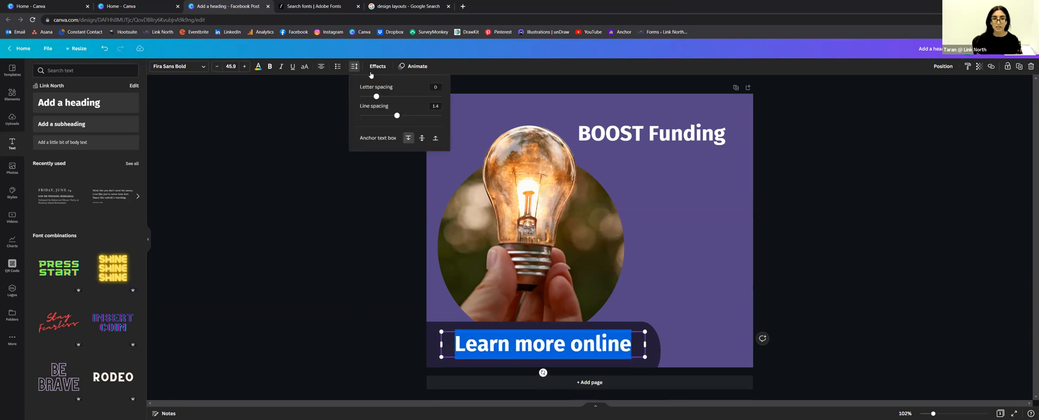
Step: Set the heading's letter spacing to 40 and end it with a period: 'Learn more online.'
left_click_drag(376, 97, 380, 99)
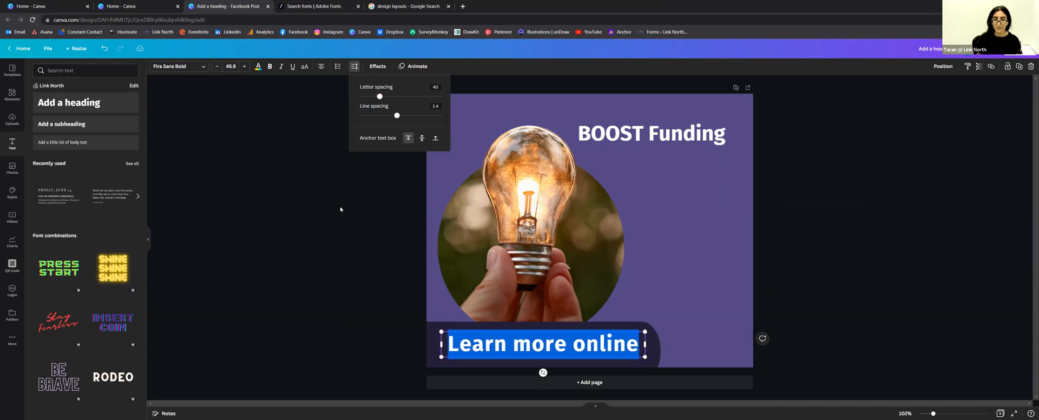
left_click(339, 316)
key("Right")
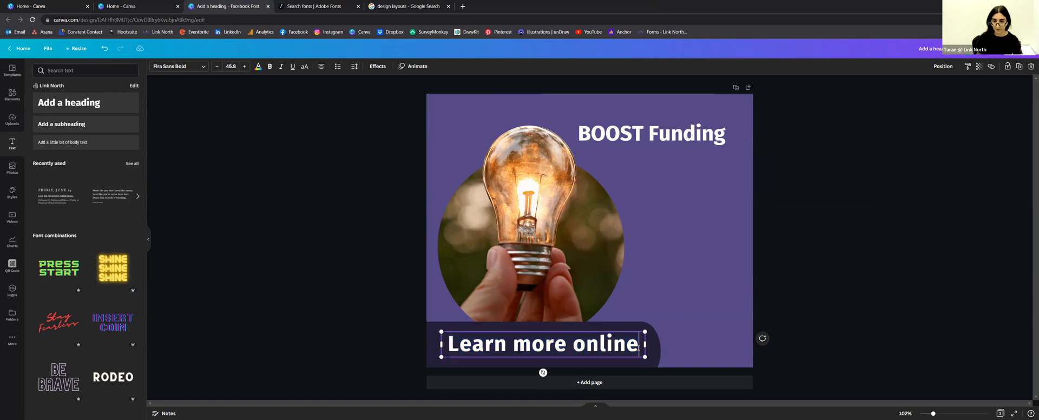
type(".")
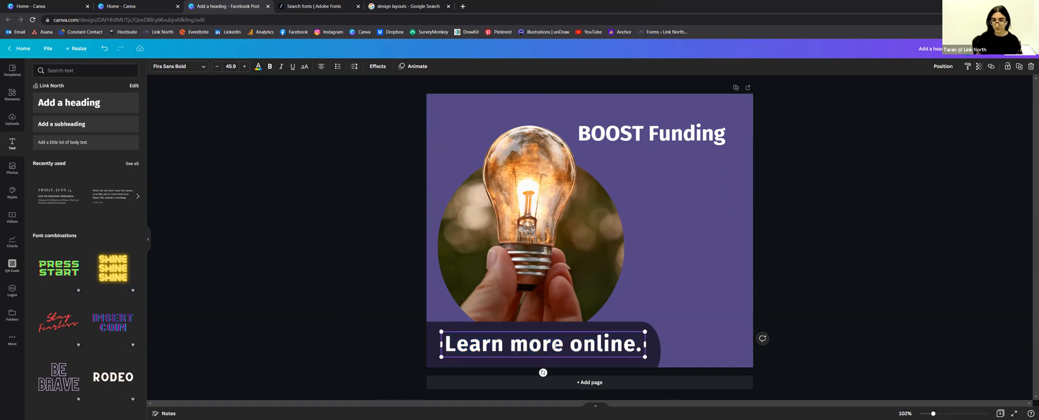
triple_click(555, 345)
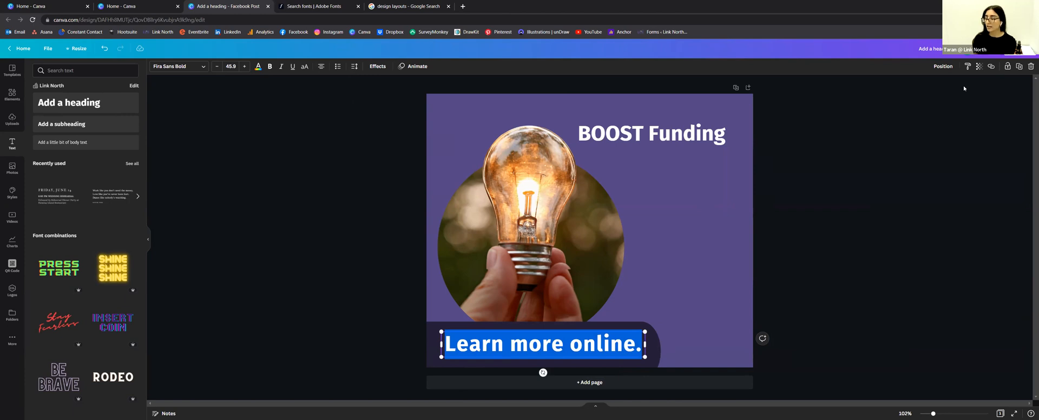
left_click(491, 361)
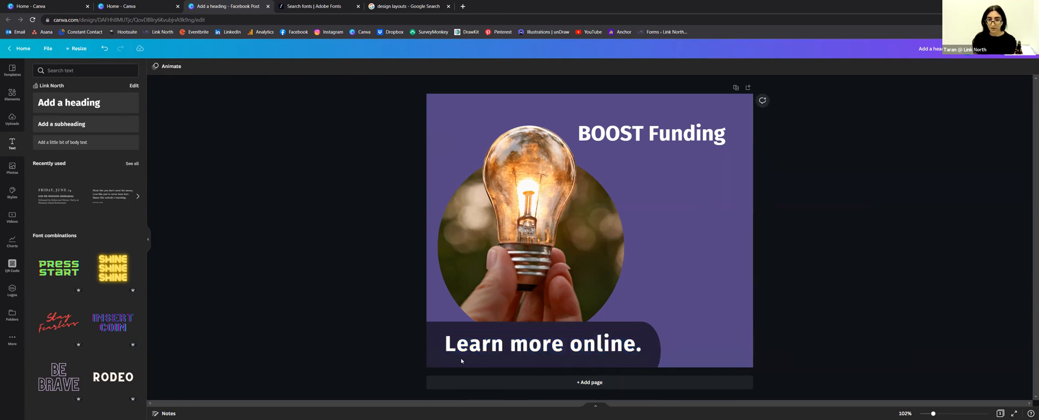
triple_click(485, 344)
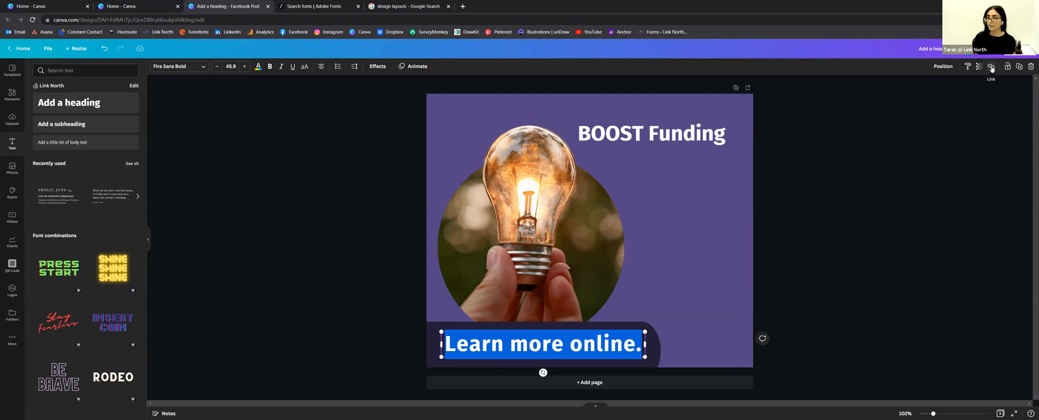
Step: Link 'Learn more online.' to the Link North Programs page (linknorth-nord.ca/programs/)
left_click(991, 67)
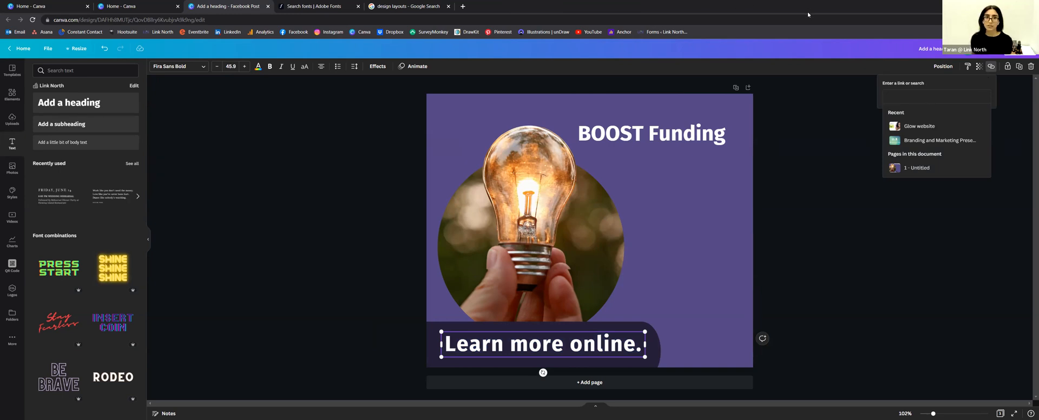
left_click(462, 6)
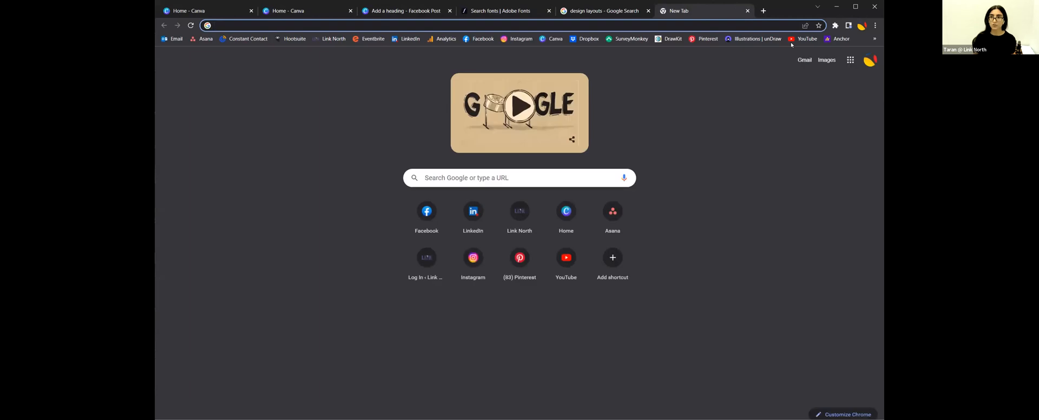
left_click(345, 38)
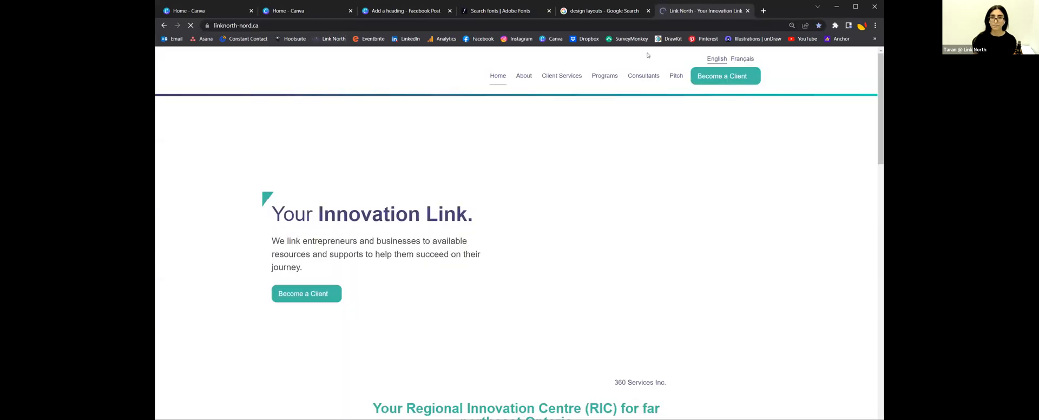
left_click(591, 80)
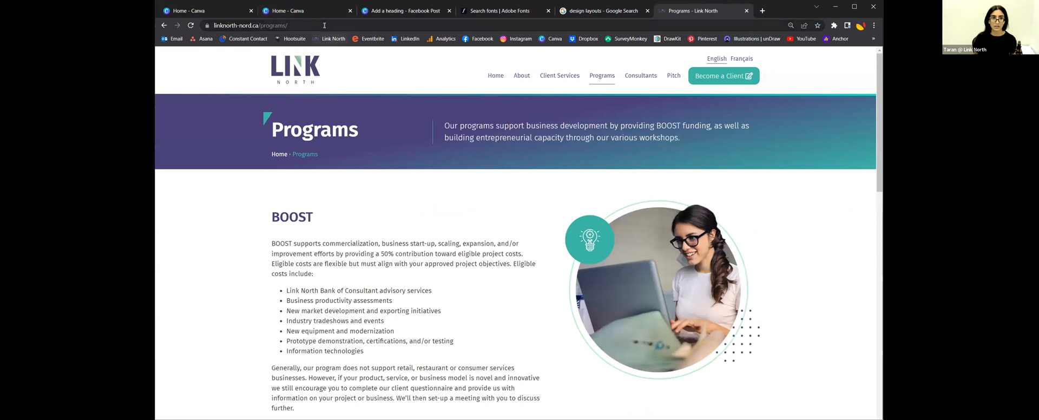
left_click(324, 26)
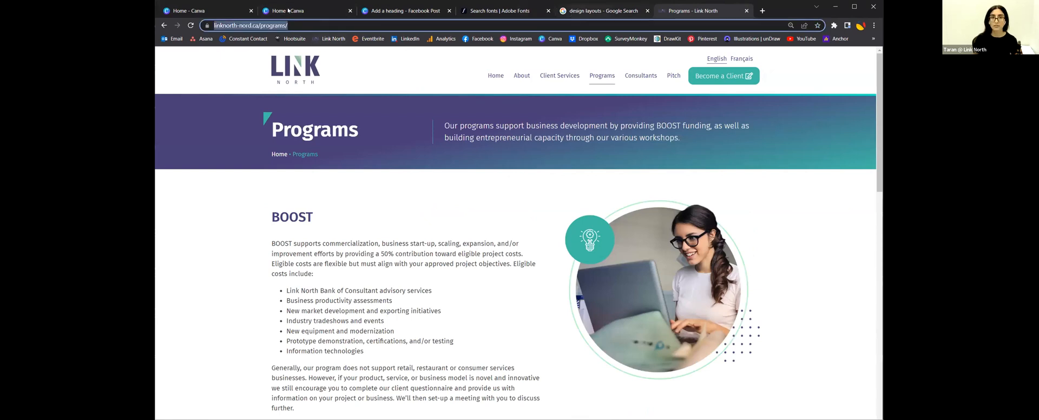
left_click(320, 11)
key("ctrl+Tab")
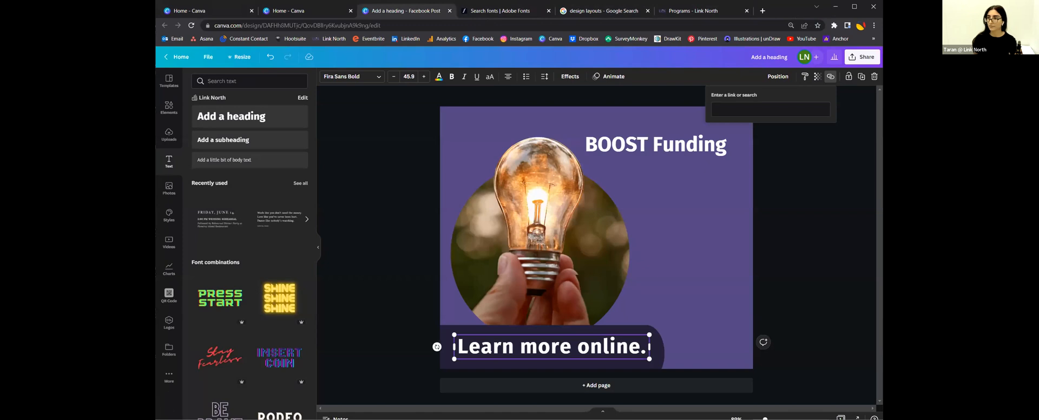
key("ctrl+v")
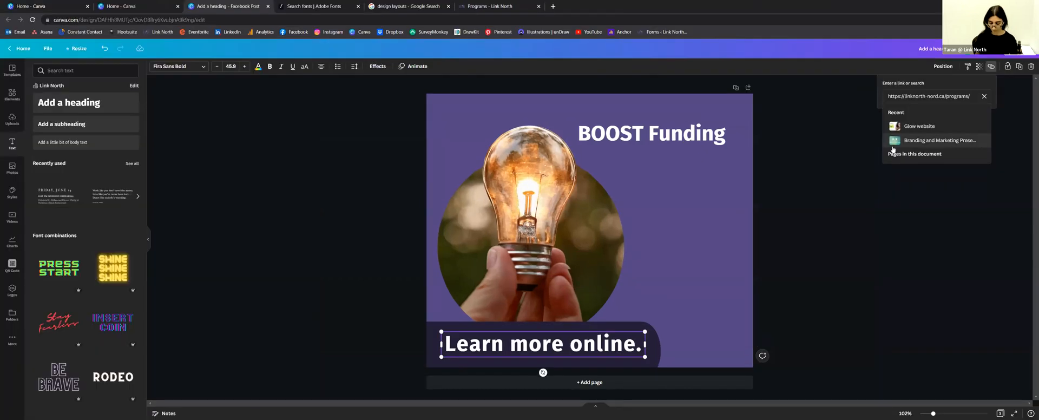
key("Return")
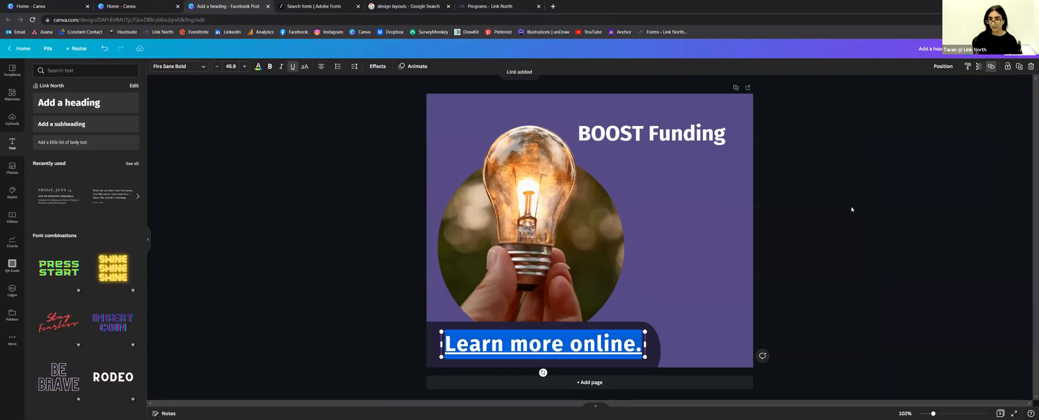
left_click(819, 227)
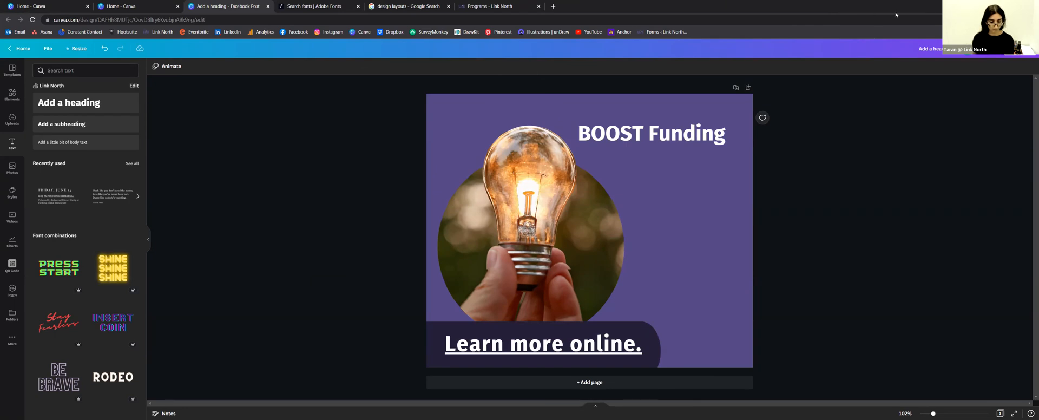
Step: Draft a Facebook Page post captioned 'Learn more BOOST funding' and check its scheduling calendar
left_click(1013, 54)
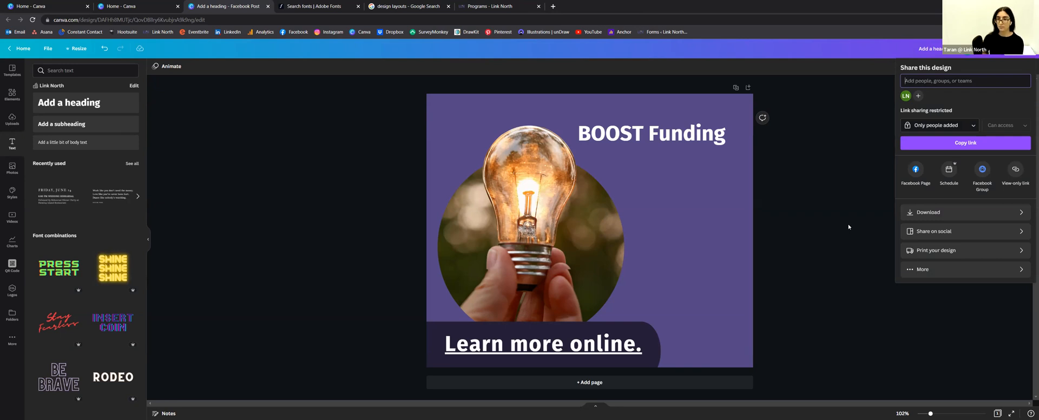
left_click(914, 169)
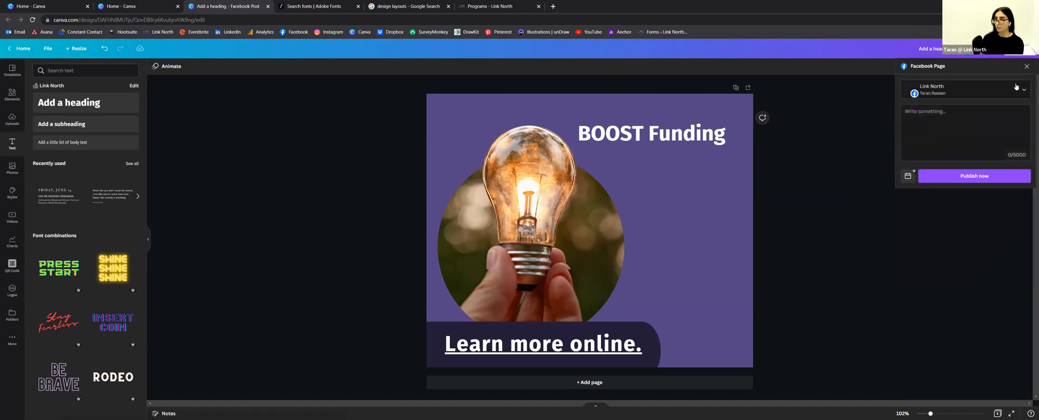
left_click(967, 118)
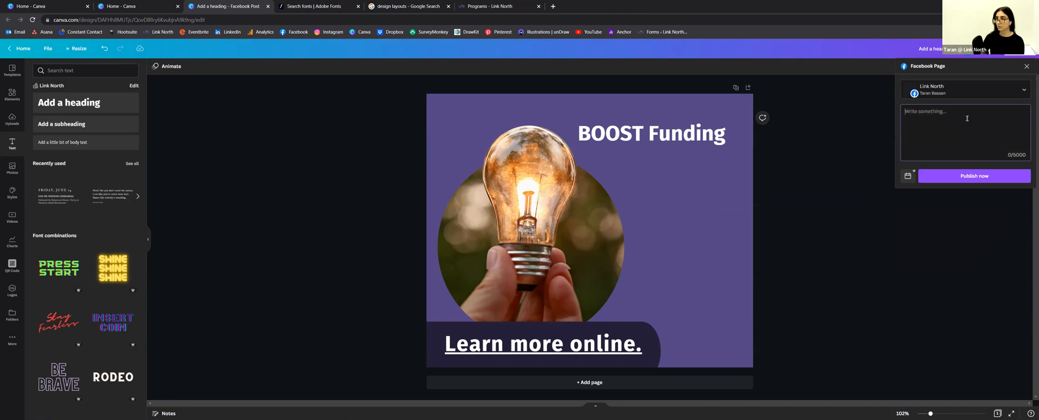
type("Learn more BOOST ")
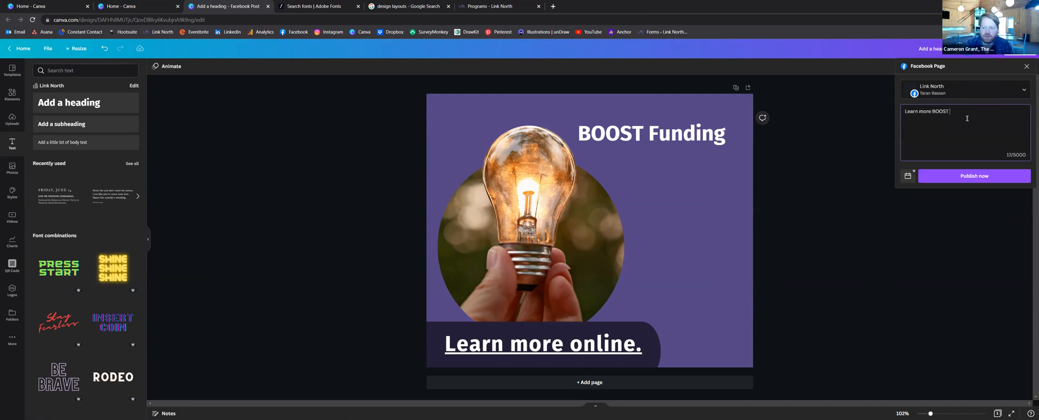
type("funding!")
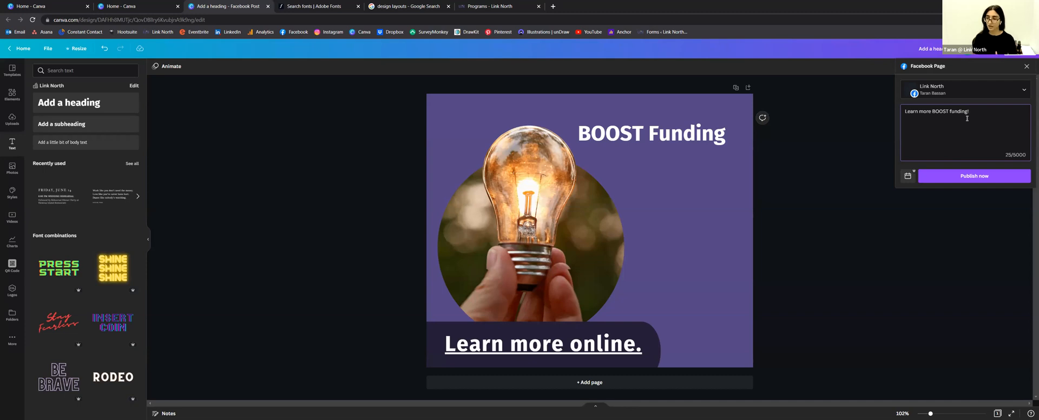
left_click(907, 175)
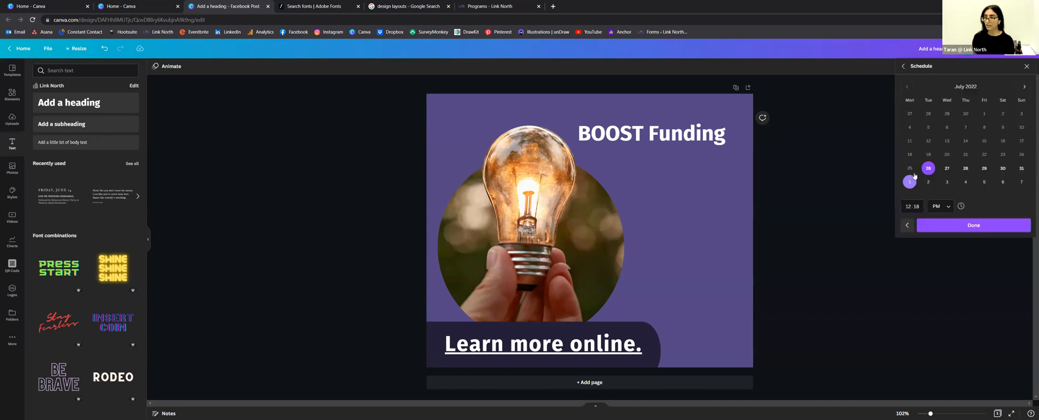
left_click(867, 182)
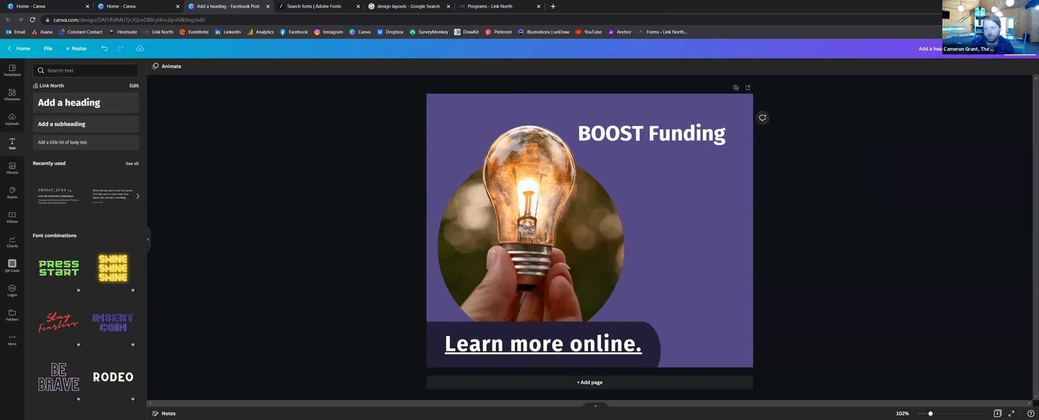
Step: Download the post design with the file type changed from PNG to JPG
left_click(47, 48)
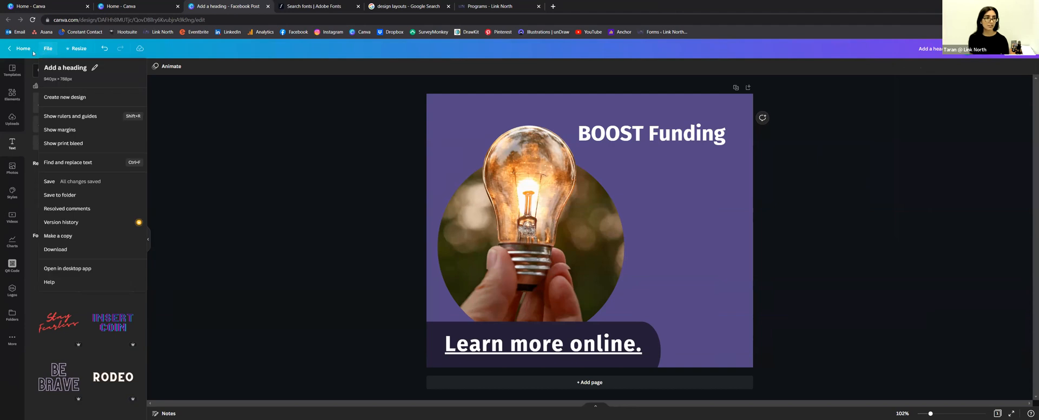
left_click(72, 251)
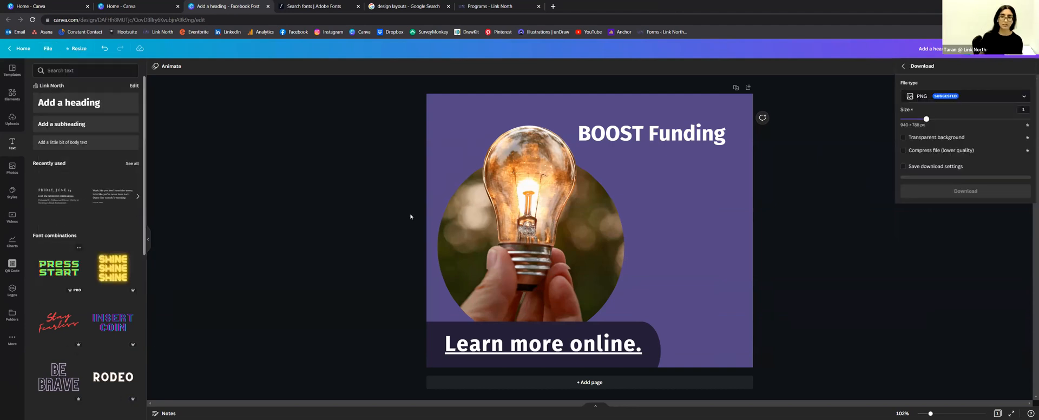
left_click(1008, 98)
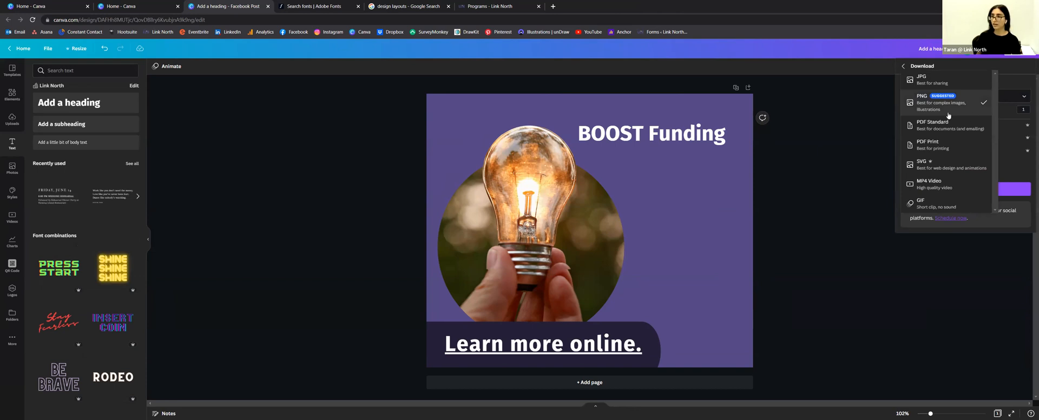
left_click(923, 81)
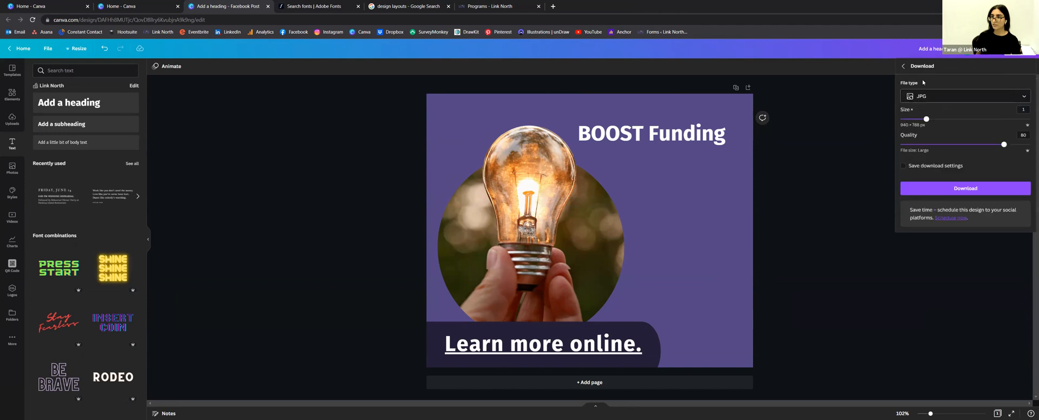
left_click(954, 188)
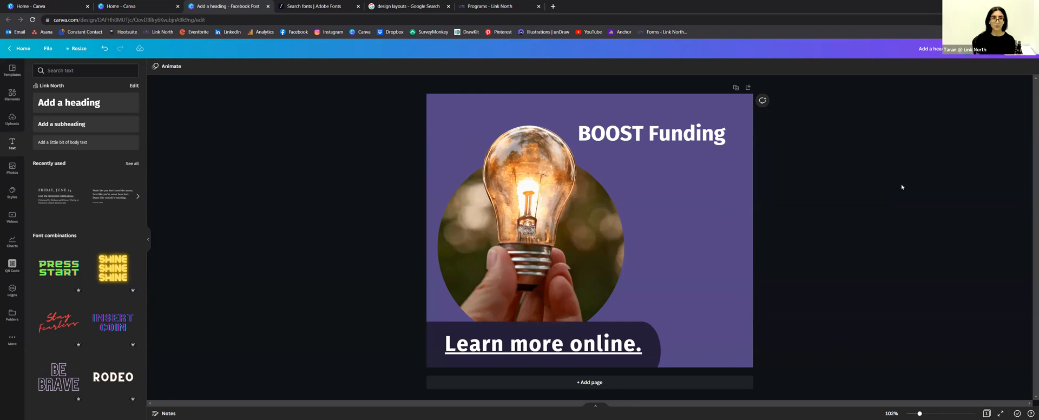
Step: Open the Branding and Marketing Presentation, review its slides and Page 2 notes, then return Home
left_click(12, 51)
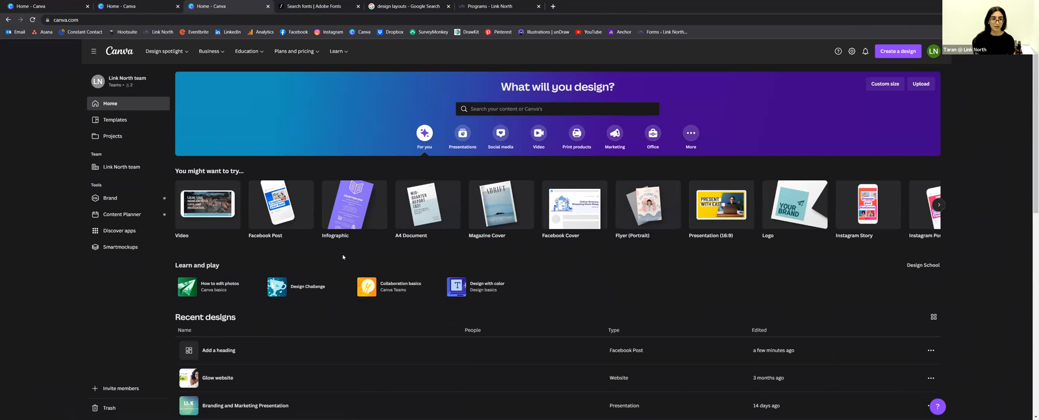
scroll(341, 260, "down", 2)
left_click(268, 340)
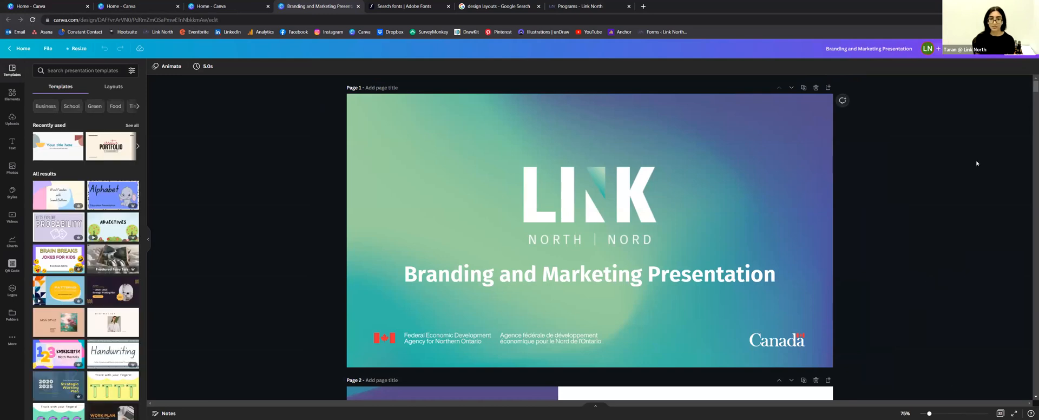
scroll(215, 219, "down", 5)
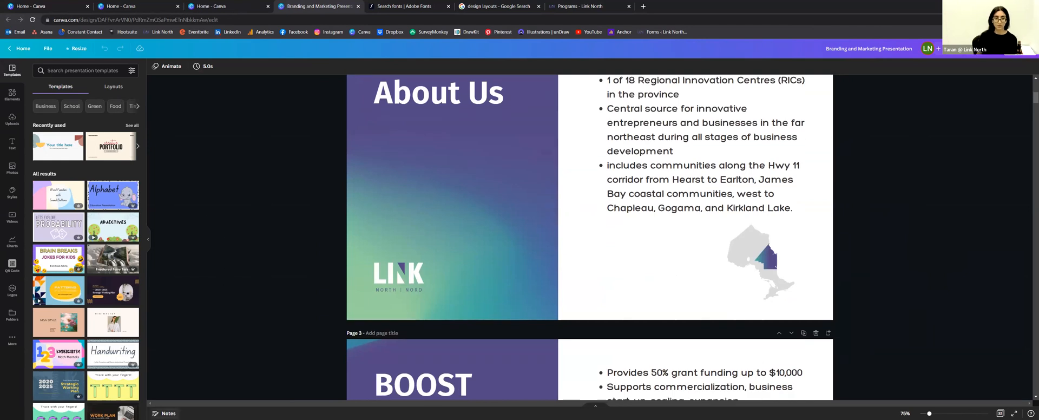
left_click(166, 412)
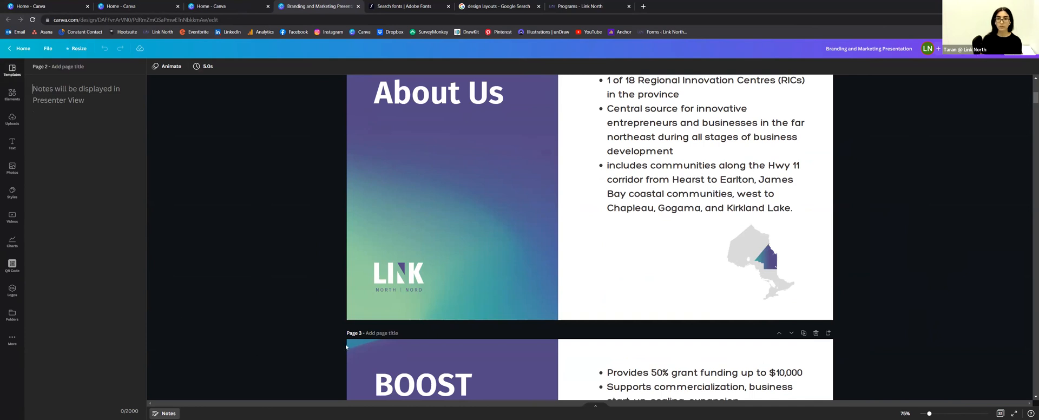
scroll(347, 347, "up", 5)
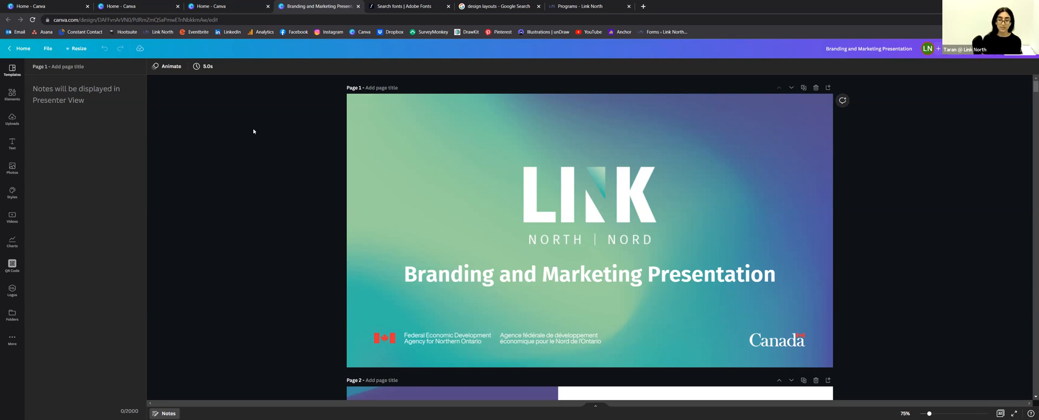
left_click(19, 49)
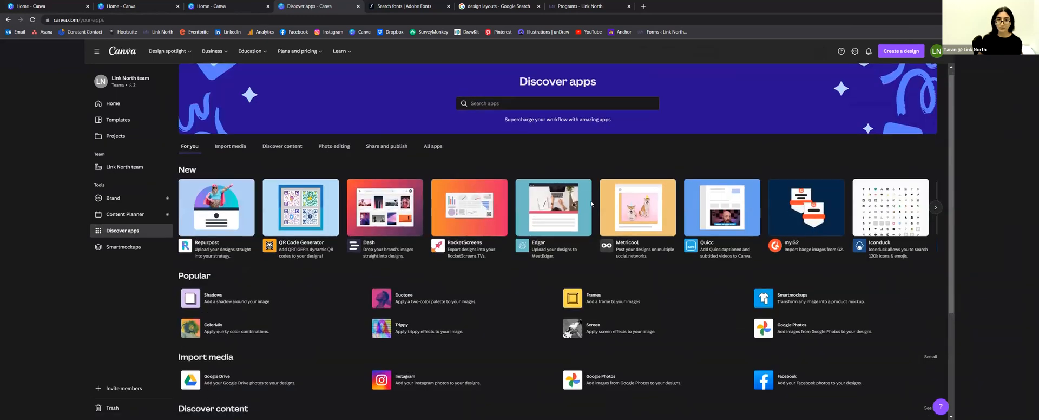
Step: Apply the Microsoft PowerPoint app to the Branding and Marketing Presentation and download it as PPTX
scroll(724, 297, "down", 3)
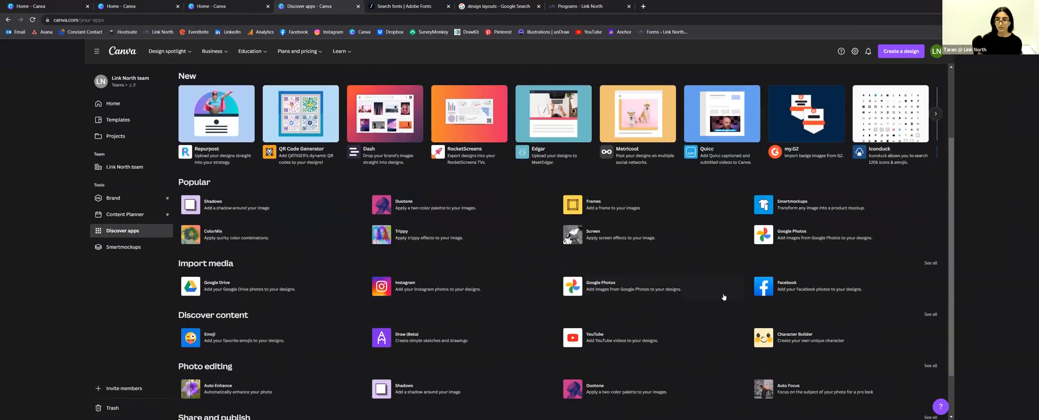
scroll(635, 264, "up", 3)
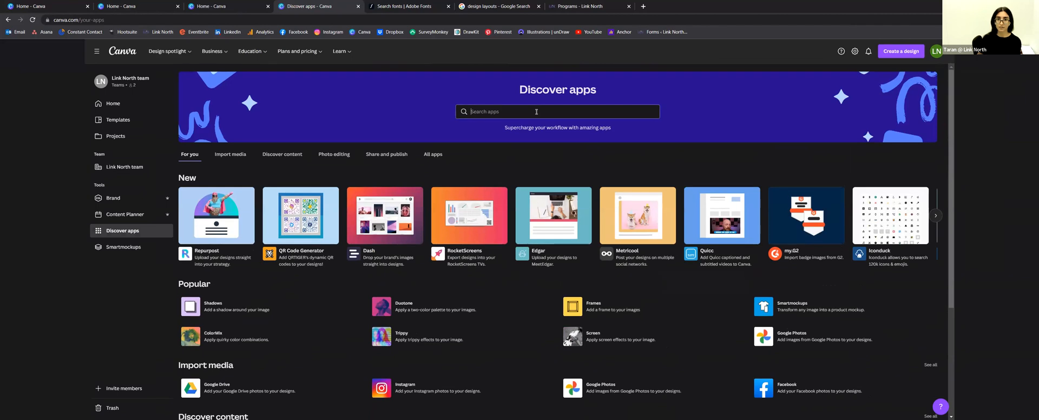
left_click(536, 112)
type("powerpoint")
left_click(238, 175)
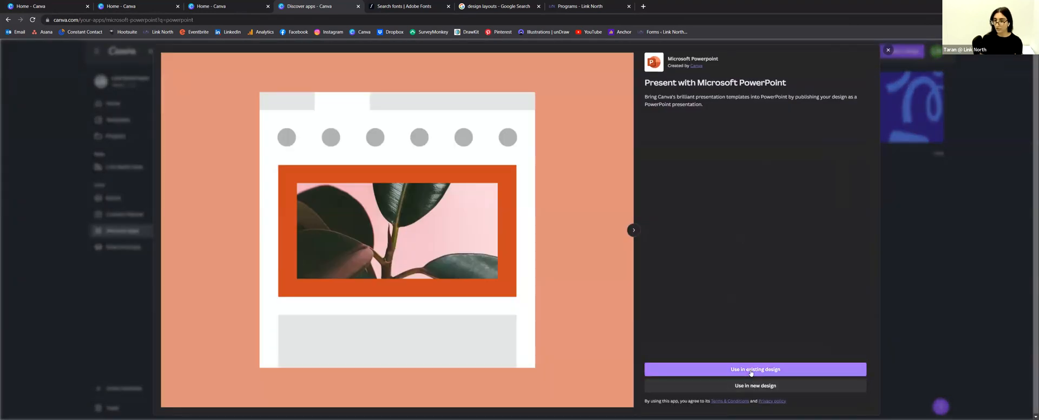
left_click(751, 371)
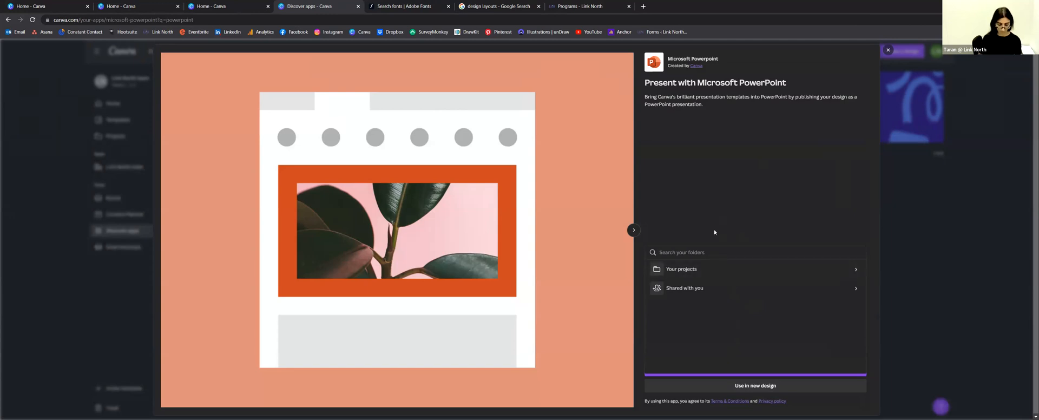
type("Branding")
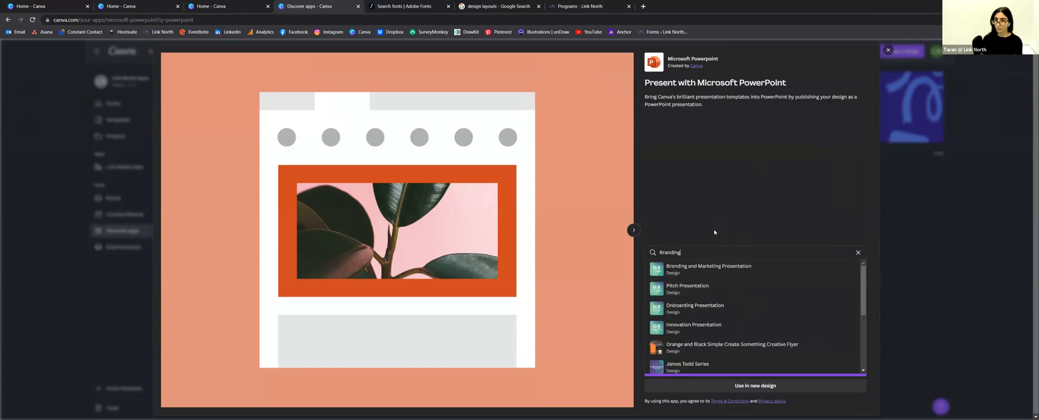
left_click(728, 273)
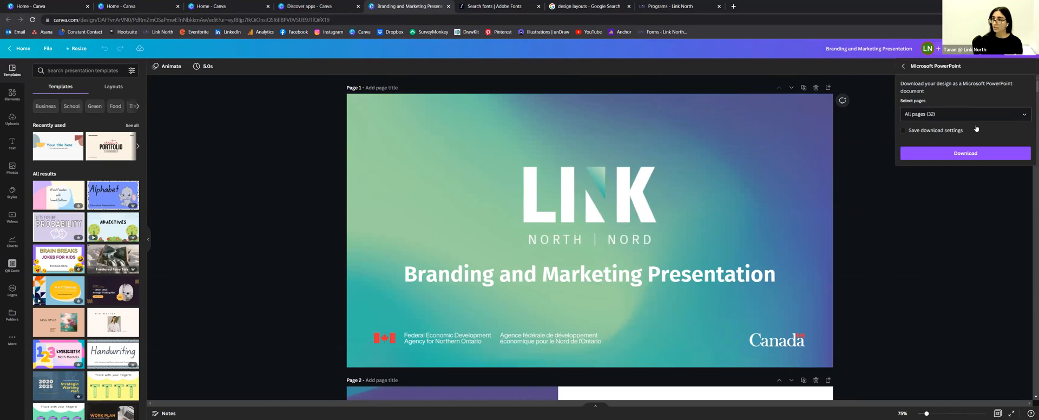
left_click(922, 156)
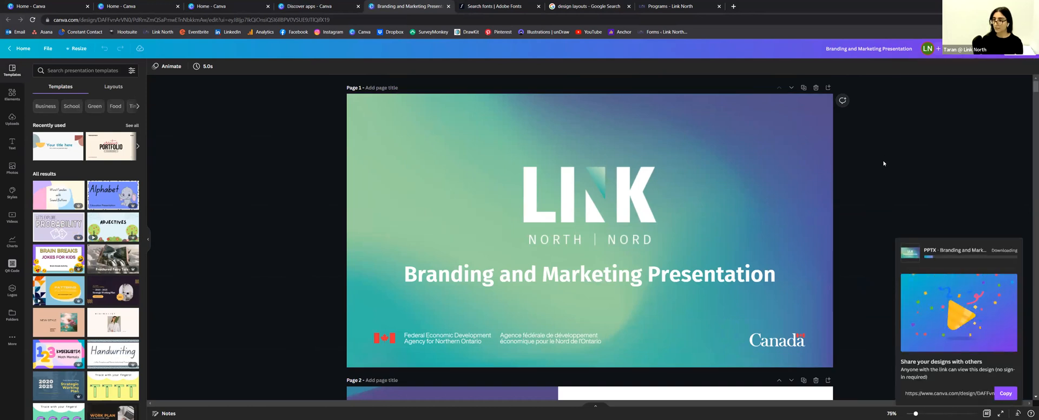
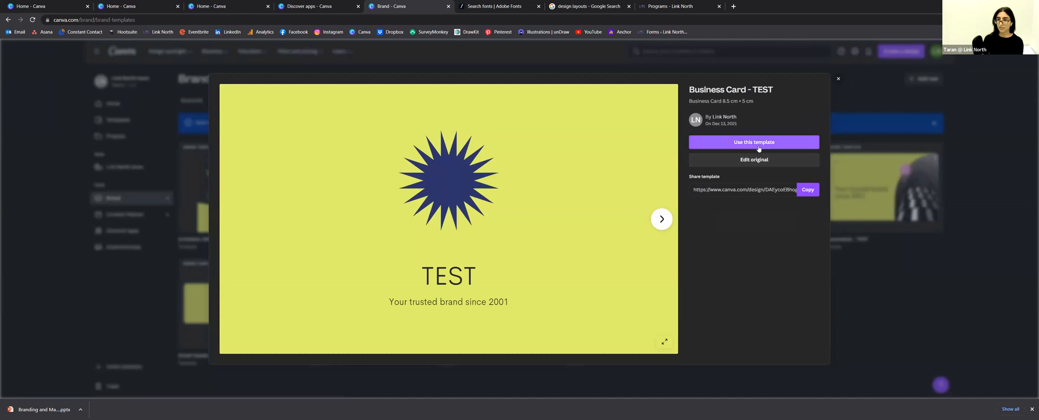
Step: Start a new copy of the Business Card - TEST template
left_click(760, 144)
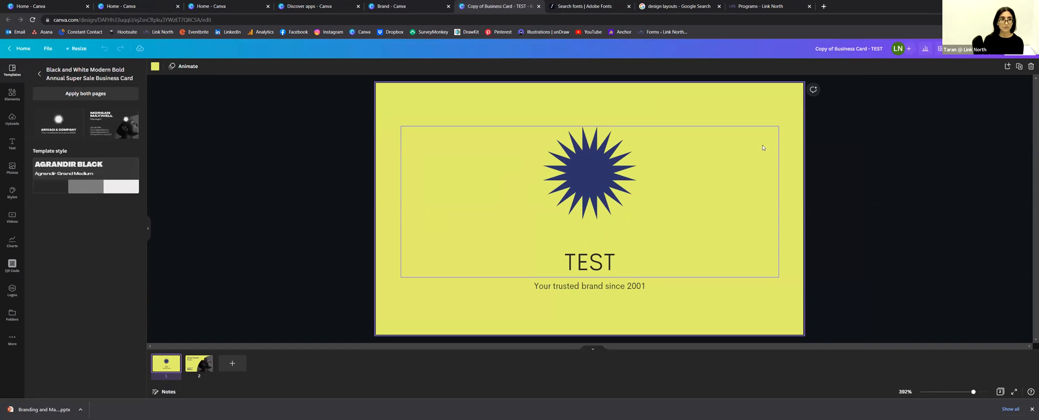
left_click(38, 76)
left_click(155, 67)
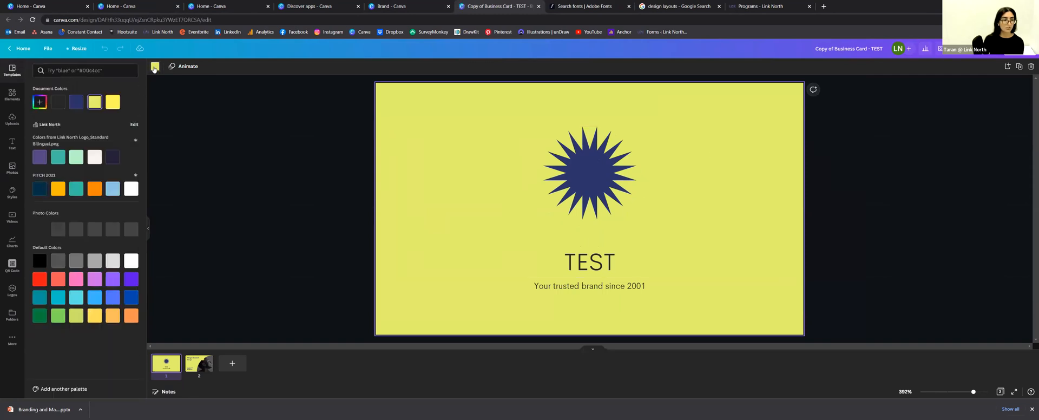
left_click(244, 160)
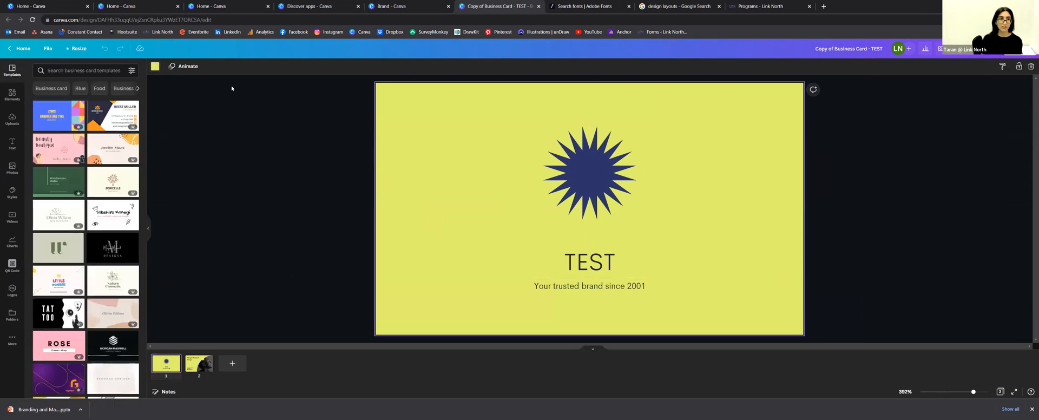
Step: Make the card background Link North purple and bring up options for the star and TEST group
left_click(155, 66)
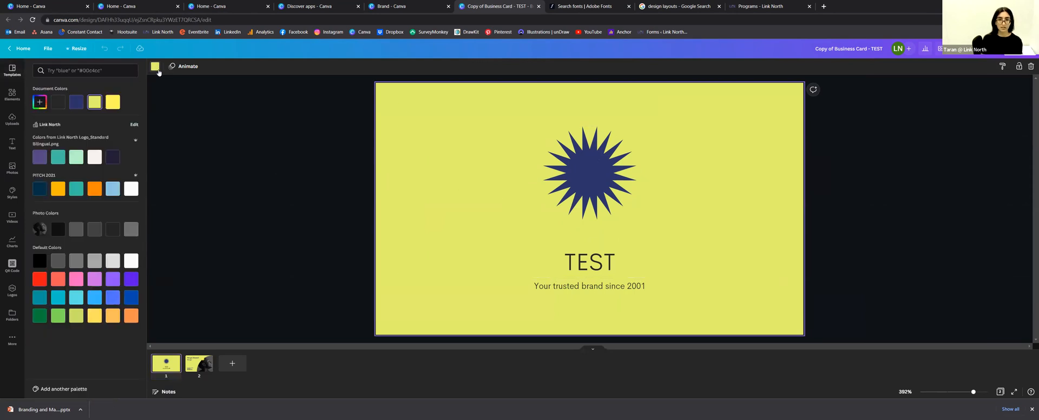
left_click(39, 158)
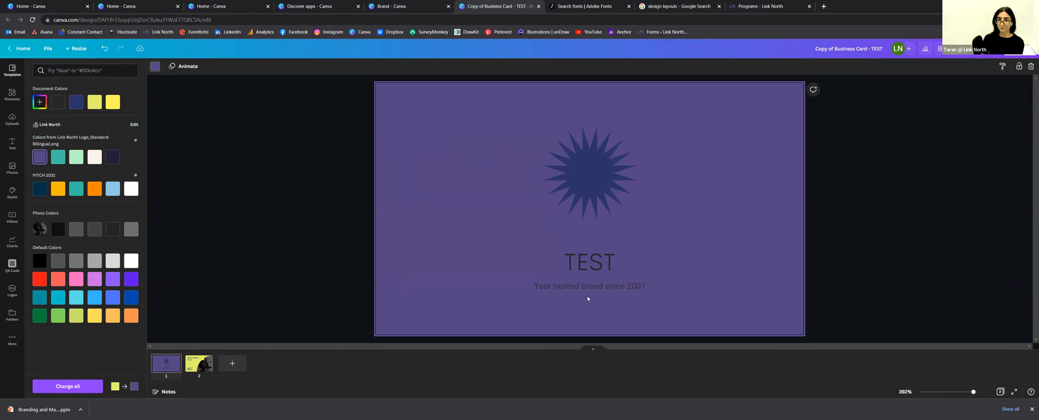
left_click(594, 268)
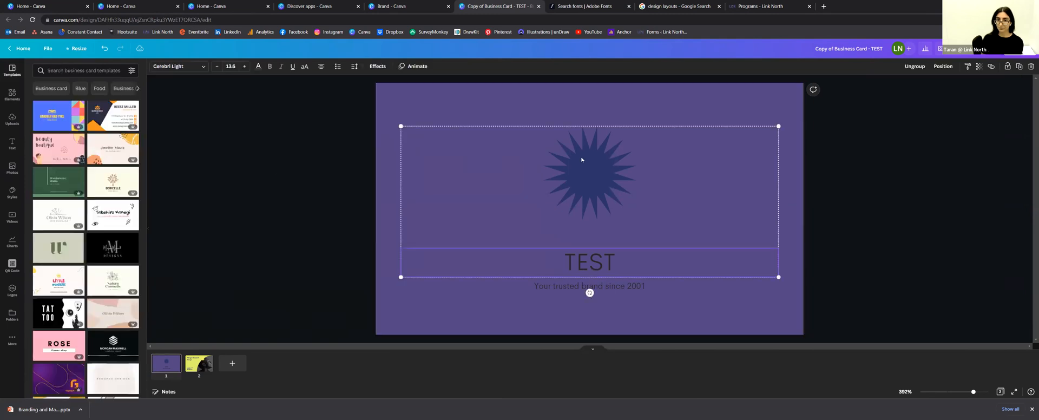
right_click(593, 191)
Step: Ungroup the star from the TEST text and select the star on its own
left_click(450, 109)
left_click_drag(433, 95, 658, 274)
right_click(577, 163)
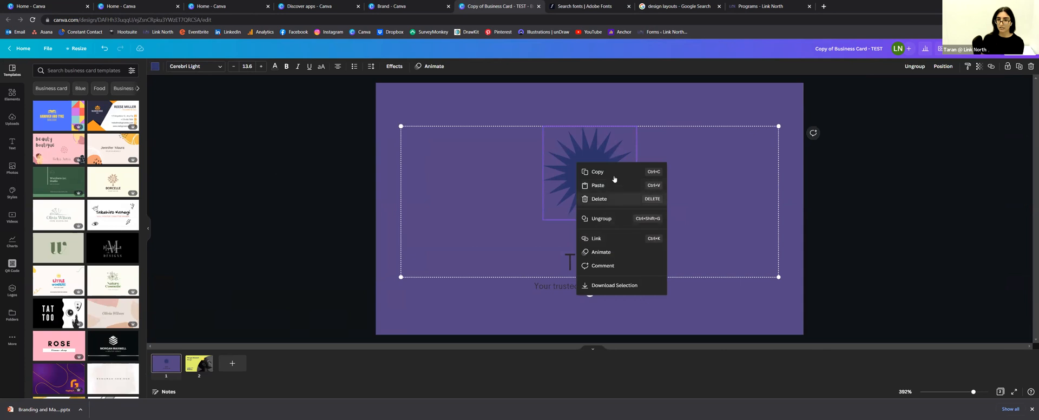
left_click(601, 218)
left_click(504, 105)
left_click(598, 200)
left_click(588, 268)
left_click(576, 181)
left_click(579, 269)
left_click(589, 202)
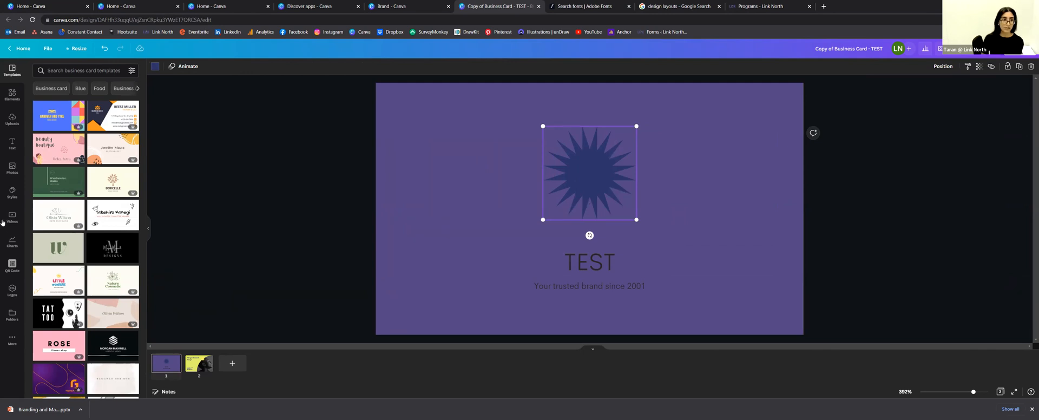
Step: Delete the navy star and add the white LINK North logo from Logos, shrunk and placed above TEST
left_click(12, 119)
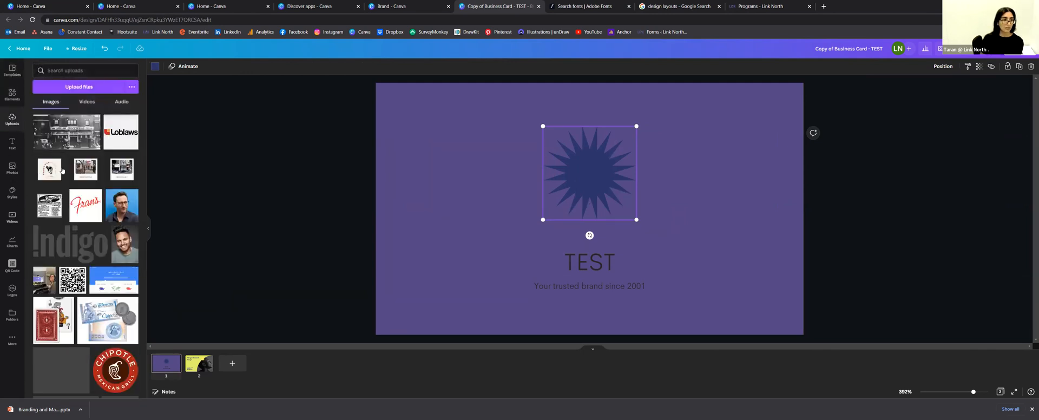
scroll(77, 178, "down", 5)
left_click(15, 286)
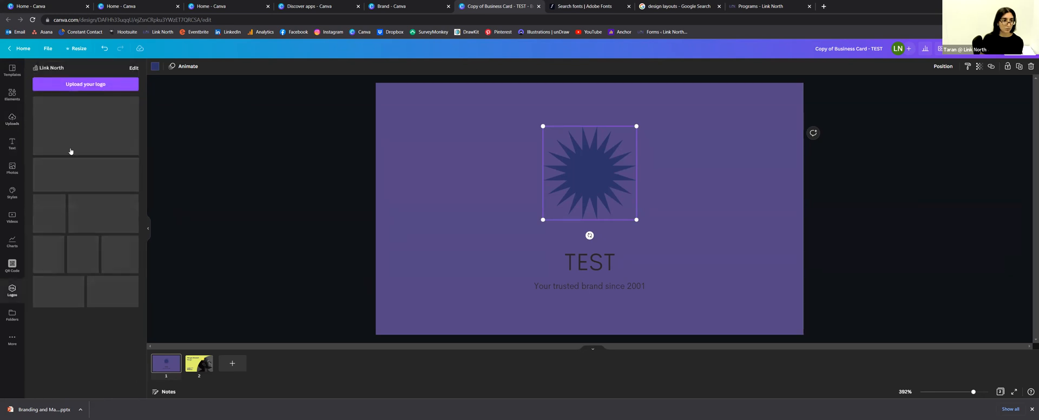
scroll(69, 169, "down", 2)
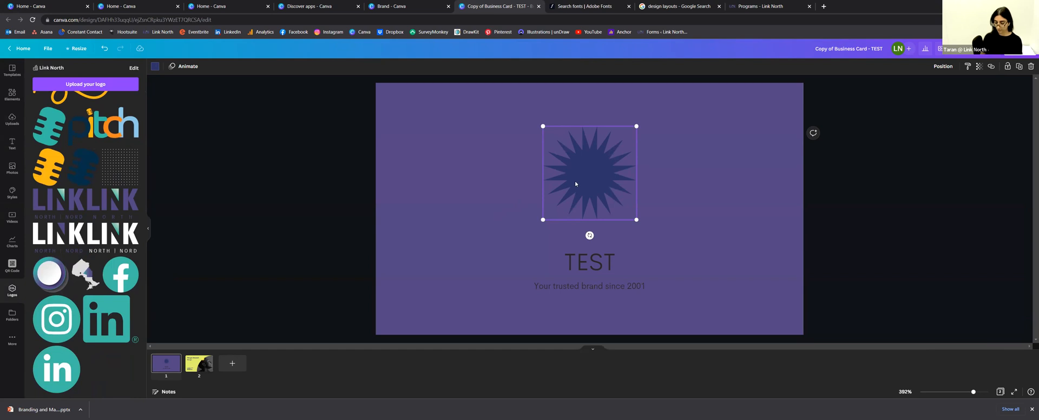
key("Delete")
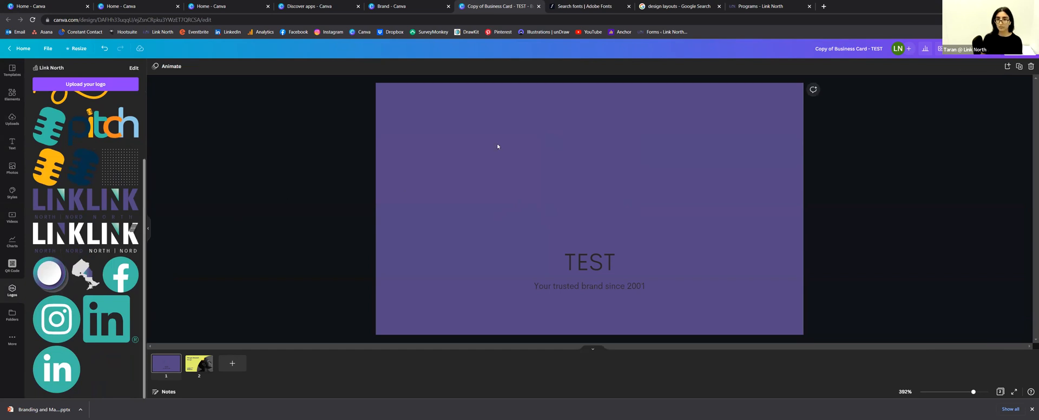
left_click_drag(693, 241, 597, 187)
left_click_drag(571, 140, 598, 164)
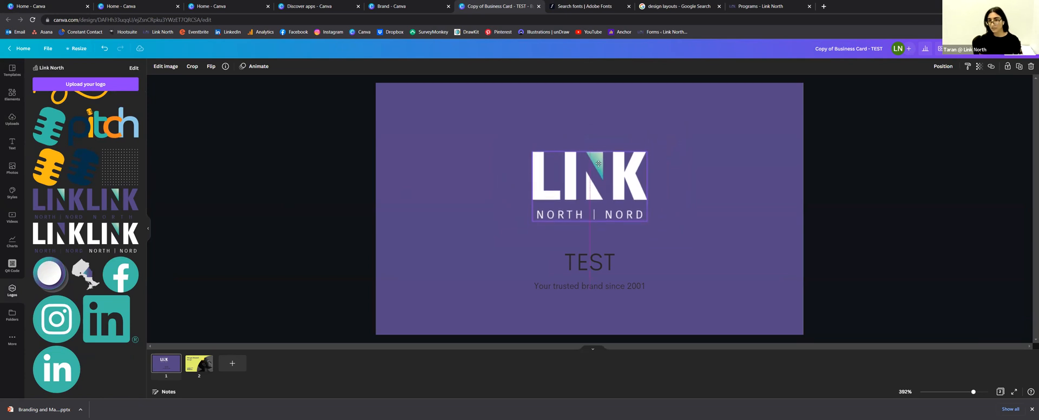
left_click(625, 289)
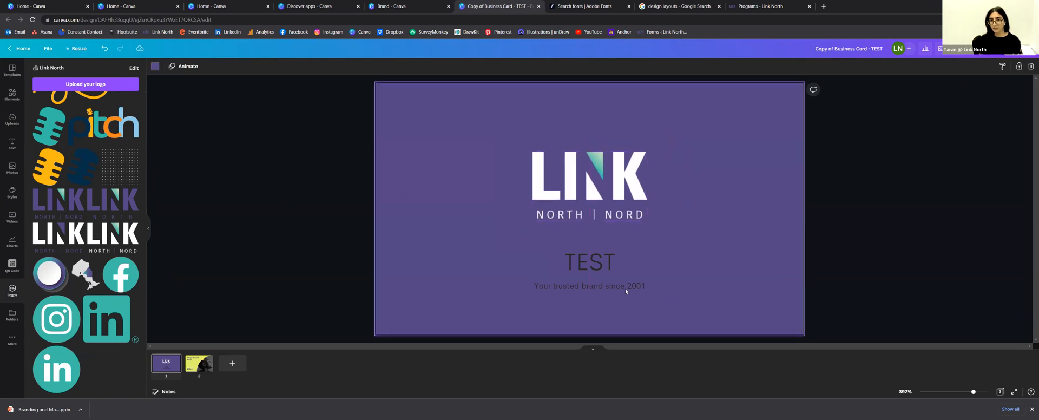
Step: Replace TEST with the cardholder's full name in capitals
double_click(599, 267)
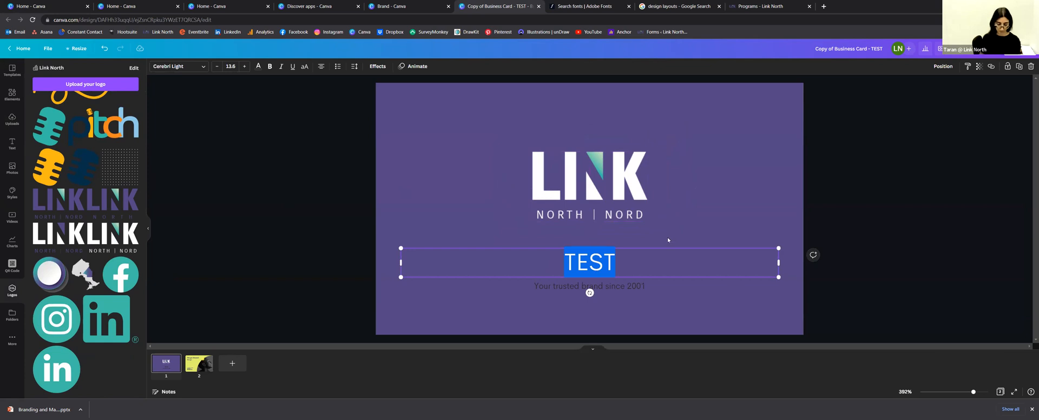
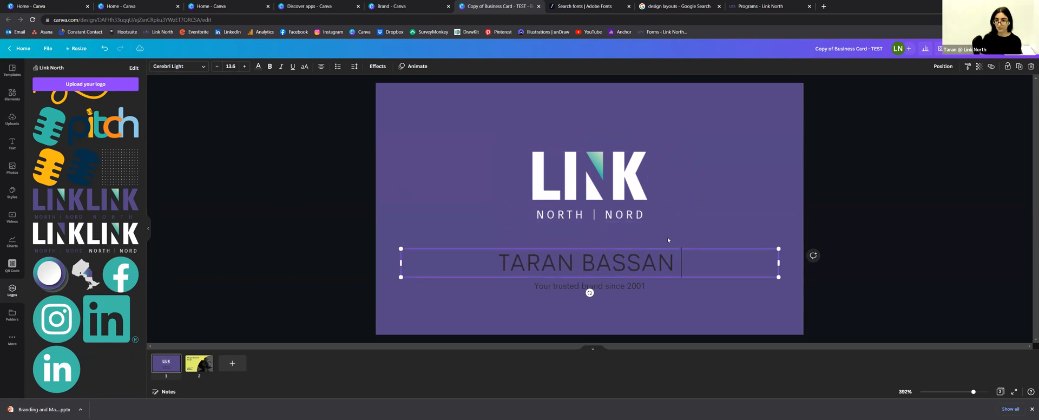
key("ctrl+a")
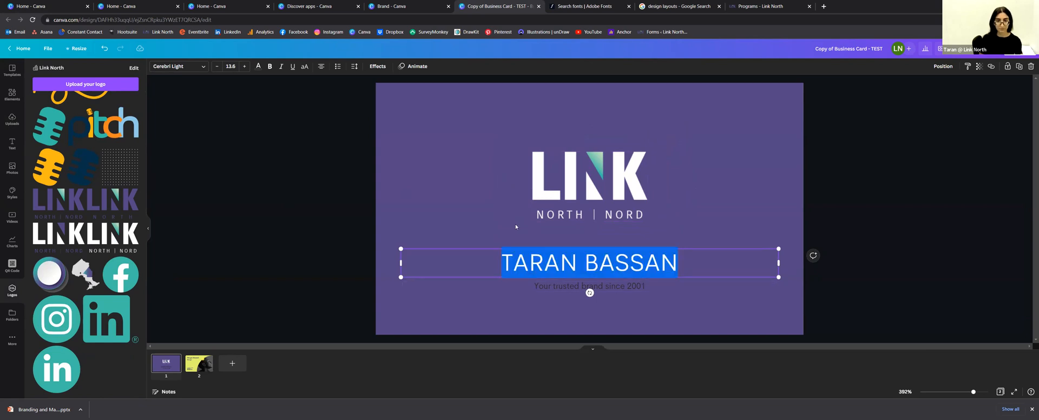
Step: Set the cardholder's name in Fira Sans Bold
left_click(178, 66)
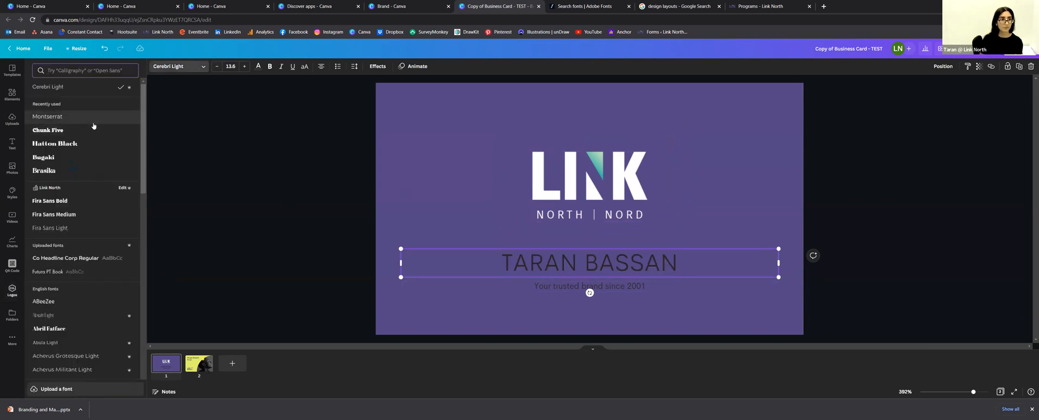
scroll(72, 157, "down", 10)
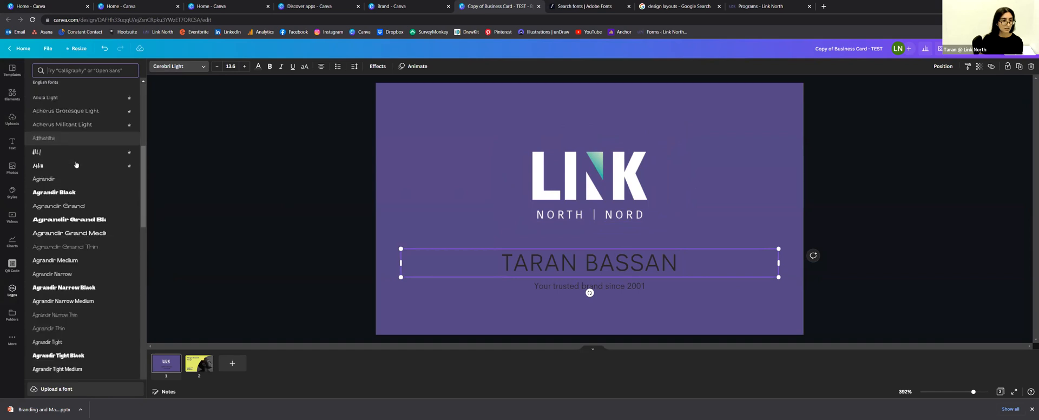
scroll(76, 167, "up", 10)
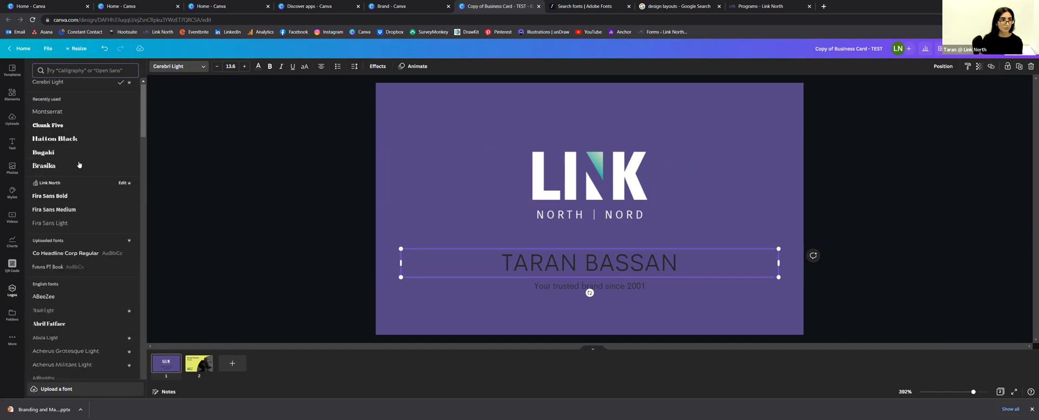
scroll(65, 162, "down", 1)
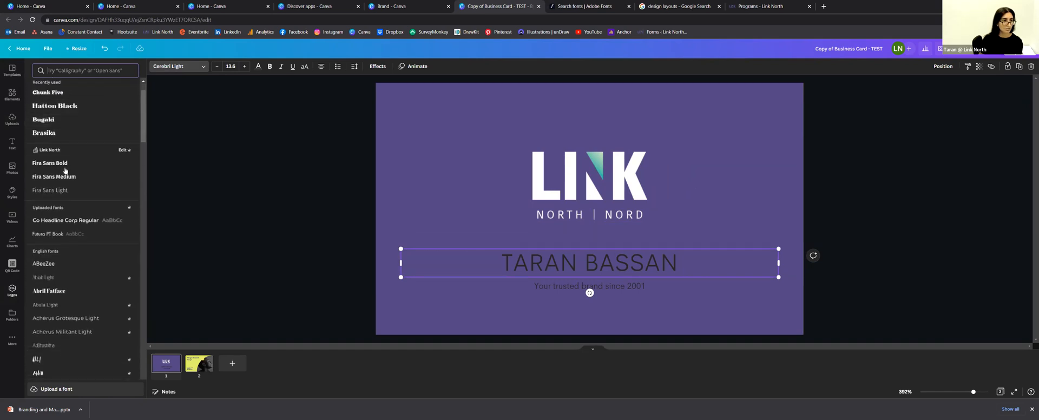
left_click(65, 168)
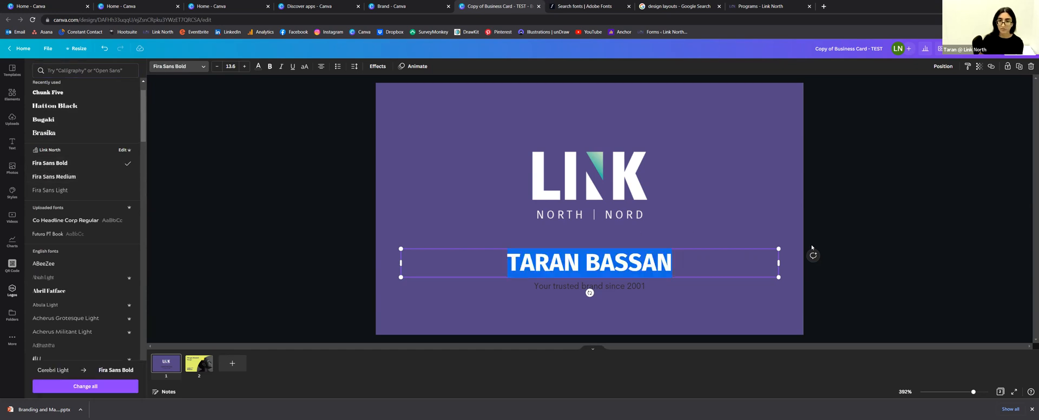
left_click(601, 265)
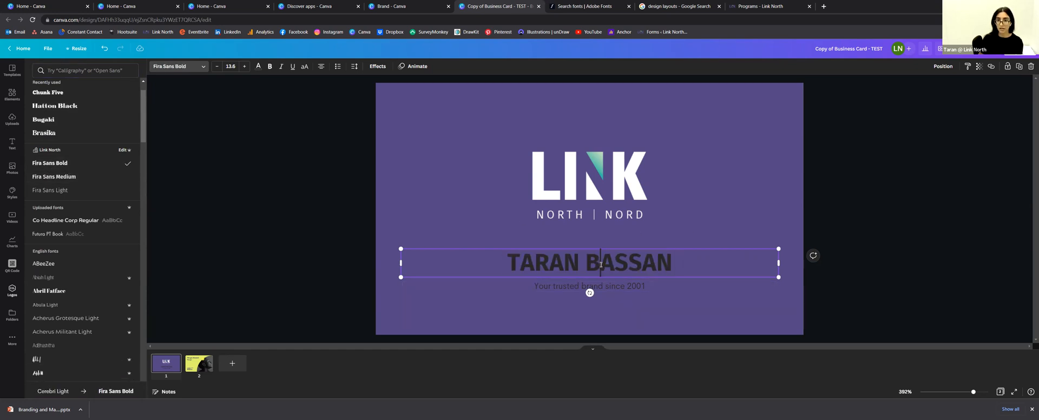
key("ctrl+a")
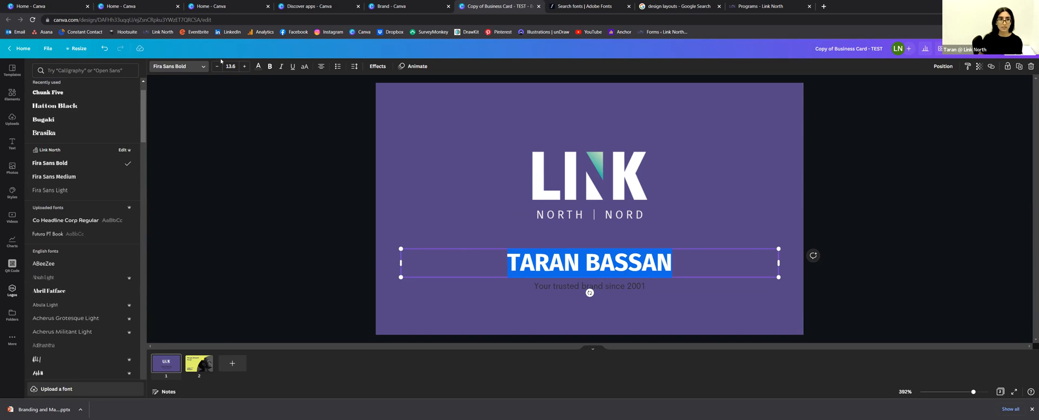
Step: Make the name text white and select the whole name
left_click(259, 66)
left_click(131, 188)
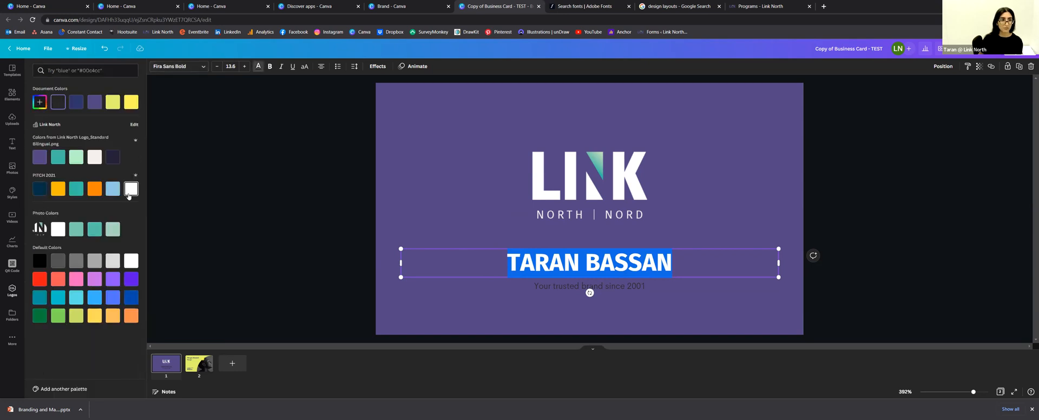
left_click(545, 265)
double_click(545, 266)
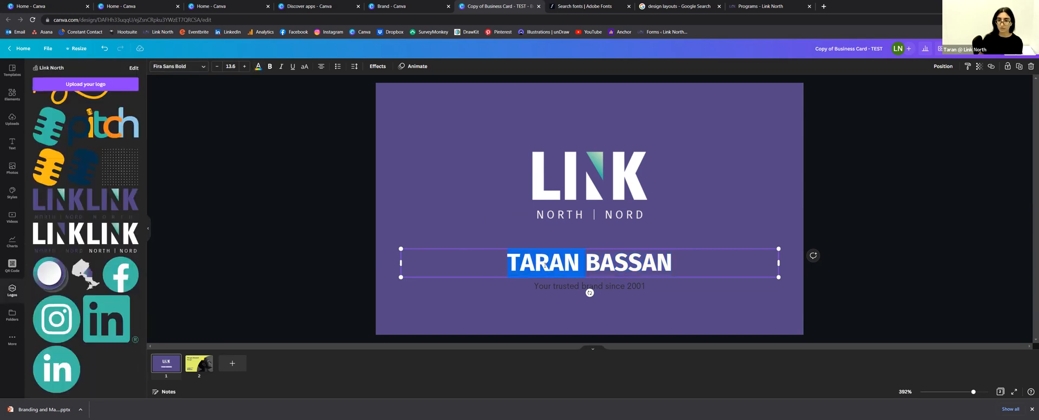
left_click(665, 266, "shift")
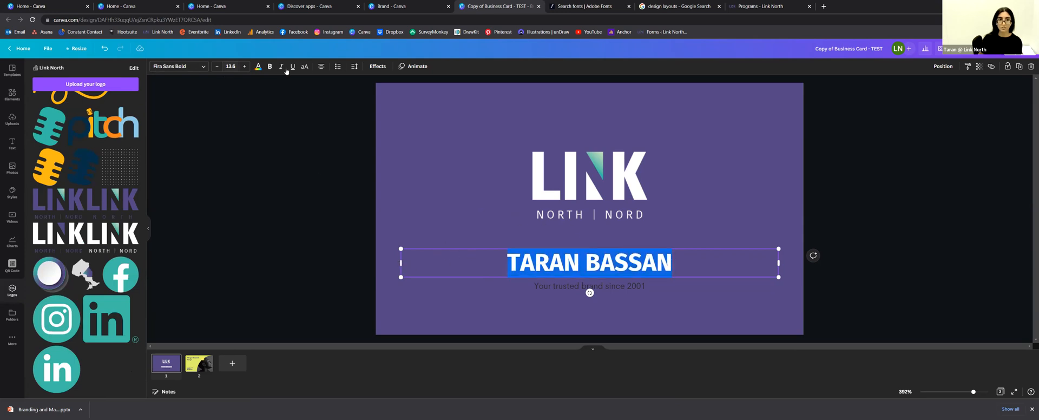
Step: Clear list formatting, widen the name's letter spacing to 176, and nudge it slightly higher
left_click(337, 66)
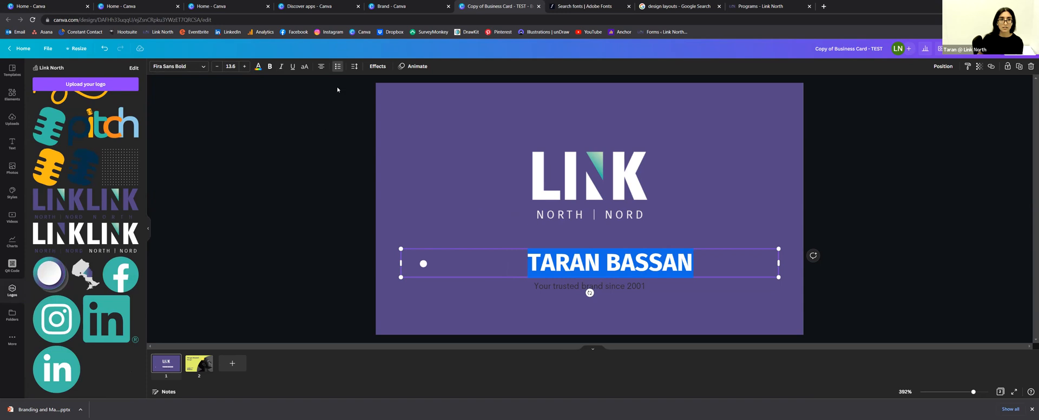
left_click(338, 66)
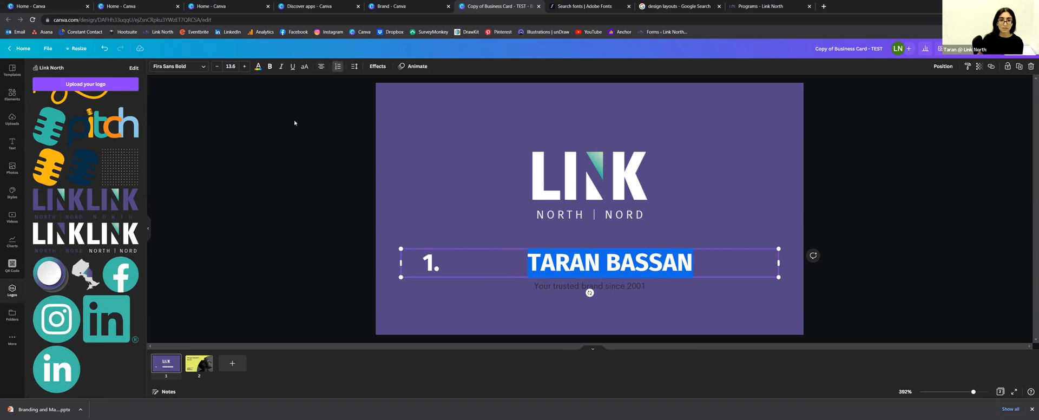
left_click(337, 66)
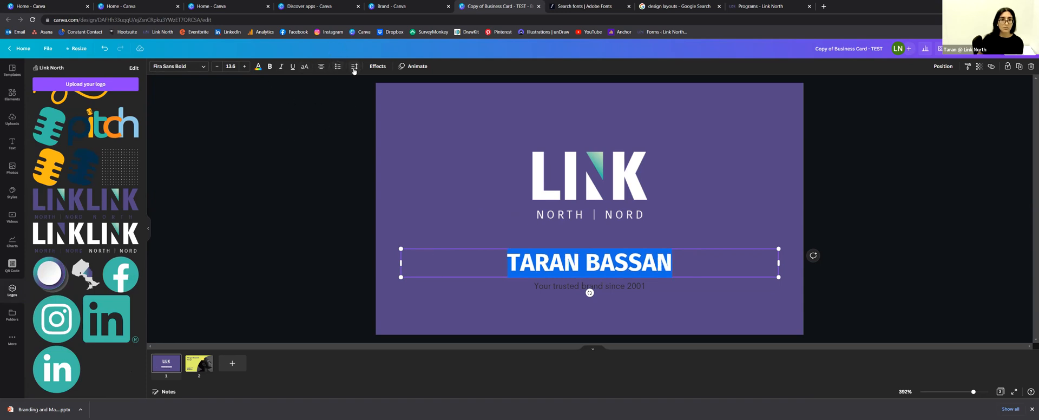
left_click(355, 66)
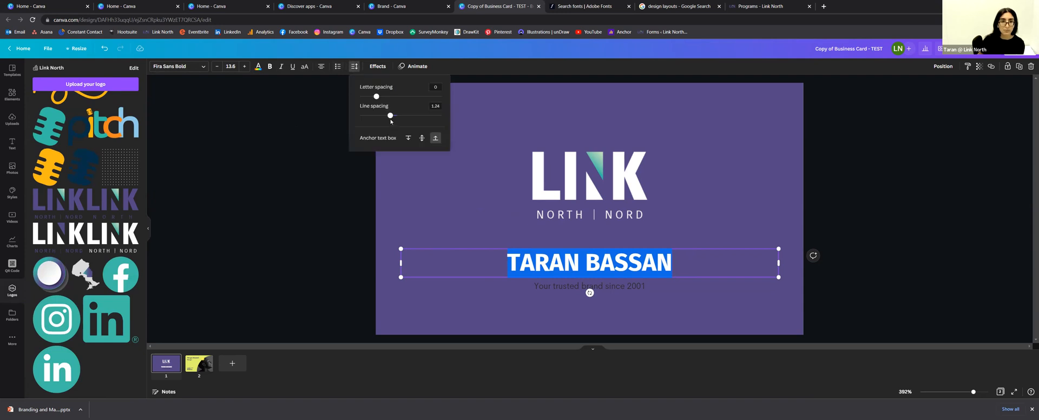
left_click_drag(376, 96, 391, 97)
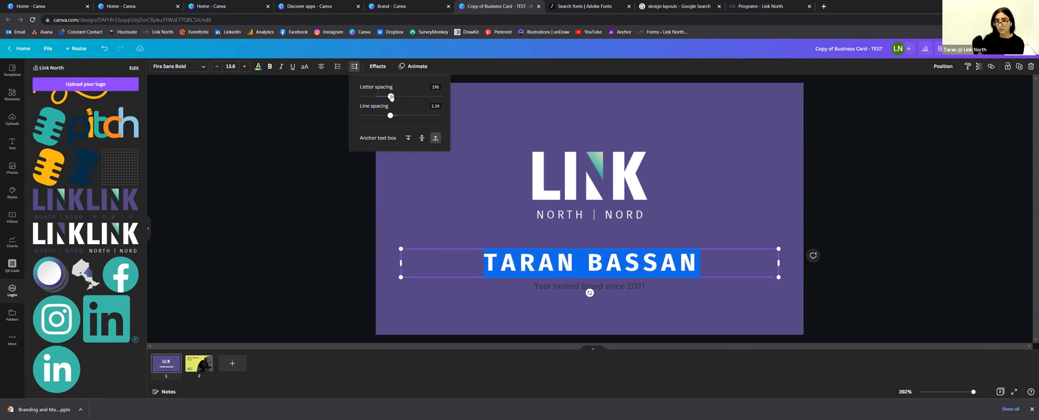
left_click(316, 156)
left_click_drag(458, 245, 458, 240)
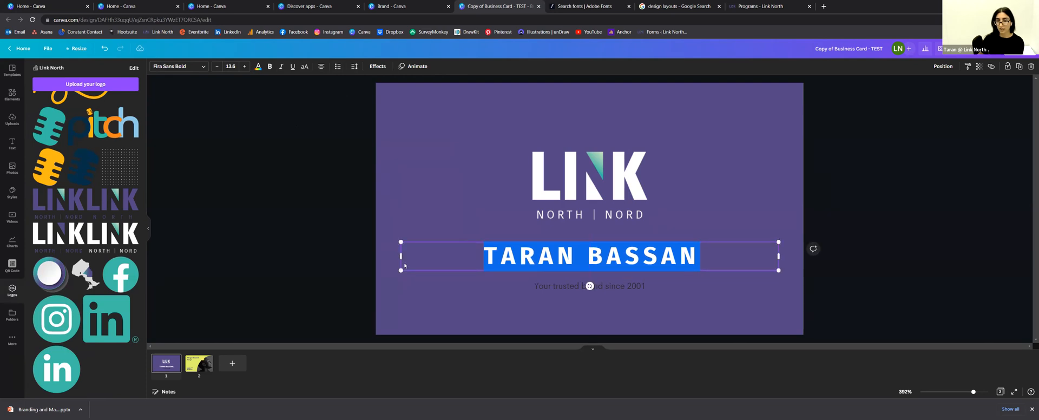
left_click(309, 265)
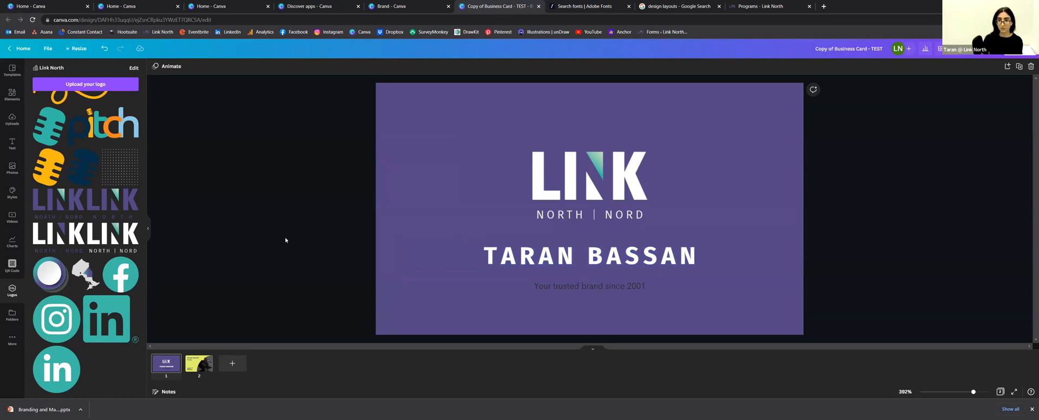
Step: Replace the 'Your trusted brand since 2001' tagline with PROGRAM COORDINATOR and select it
left_click(601, 287)
double_click(590, 290)
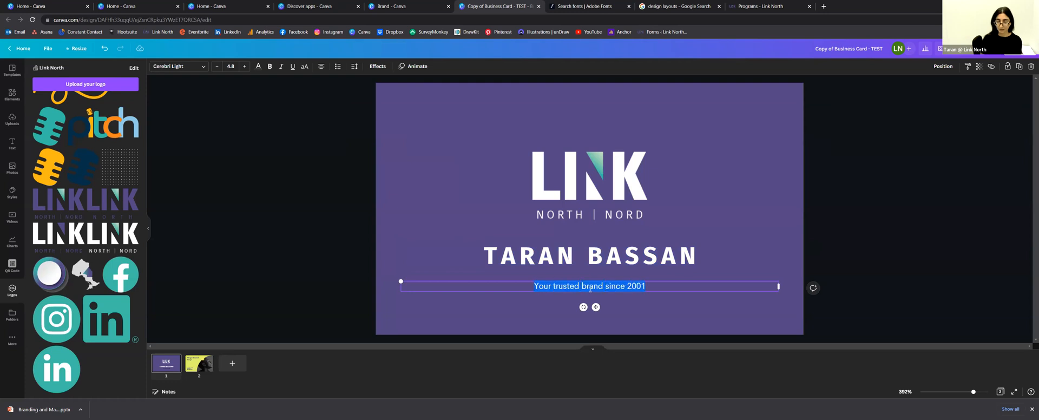
key("BackSpace")
type("prog")
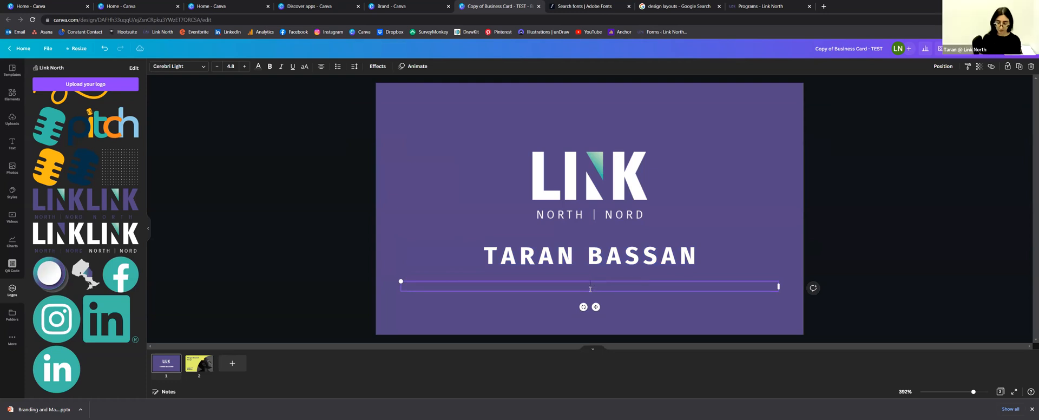
type("program")
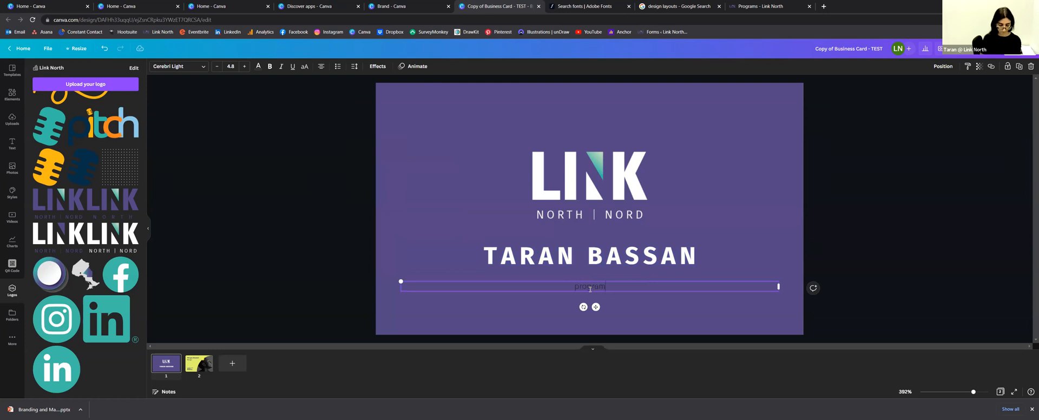
key("BackSpace")
key("BackSpace")
key("BackSpace")
key("BackSpace")
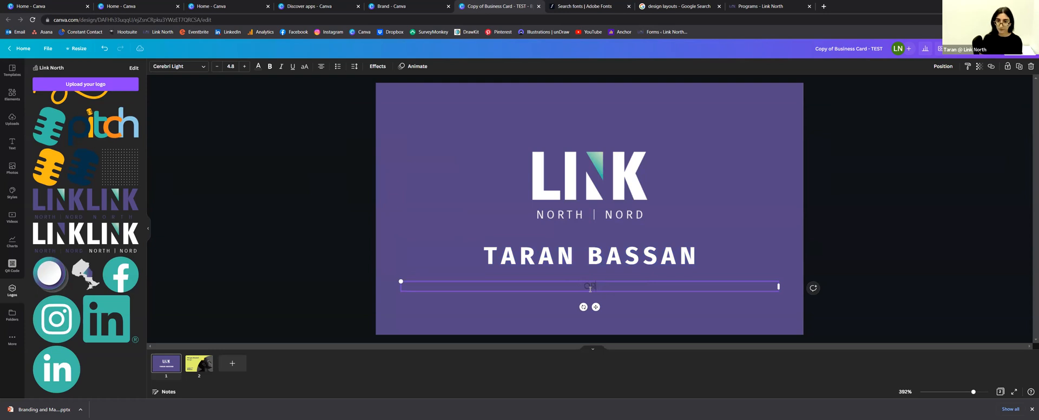
type("PRO")
key("BackSpace")
key("BackSpace")
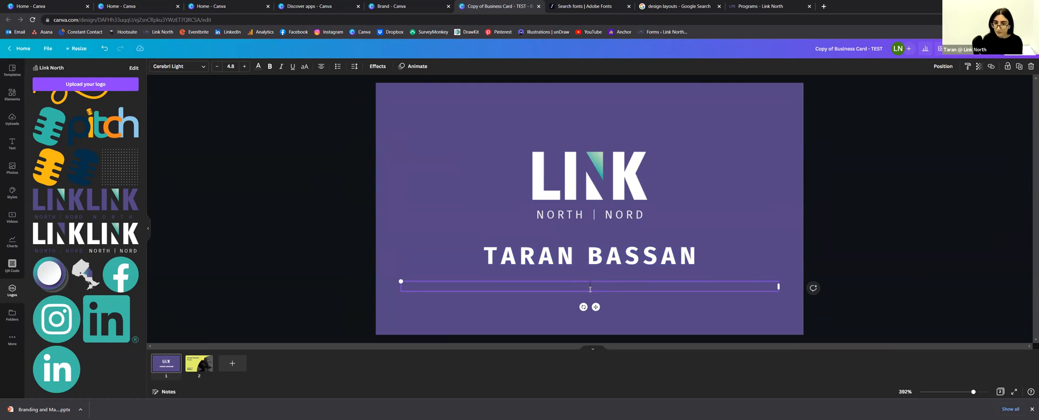
type("PROGRAM C")
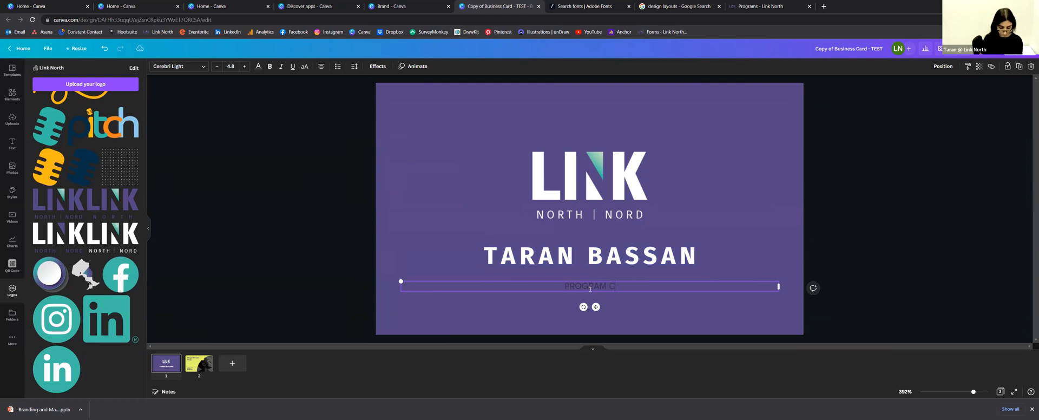
type("OORDINATOR")
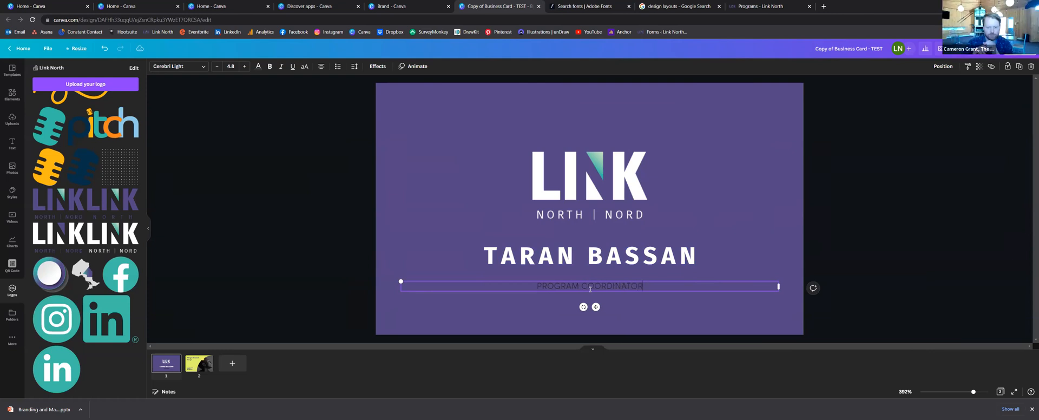
key("ctrl+a")
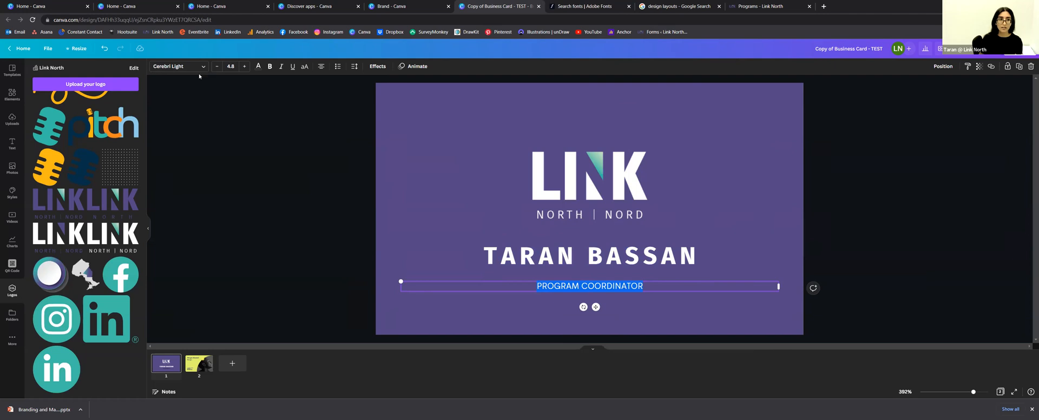
left_click(198, 66)
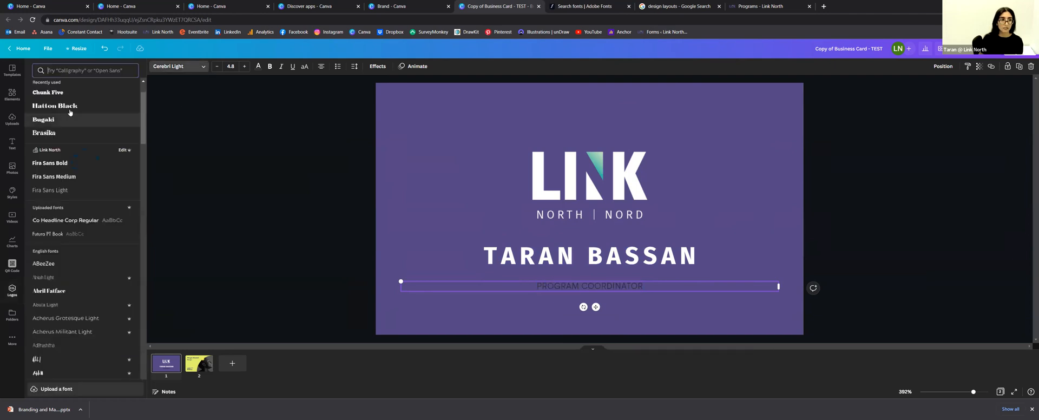
left_click(72, 191)
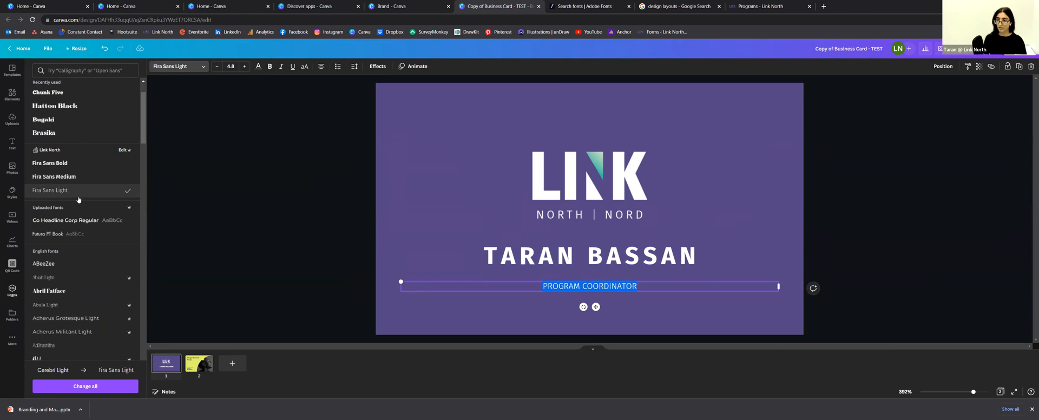
left_click(245, 68)
left_click(245, 68)
left_click(246, 67)
left_click(245, 68)
left_click(217, 66)
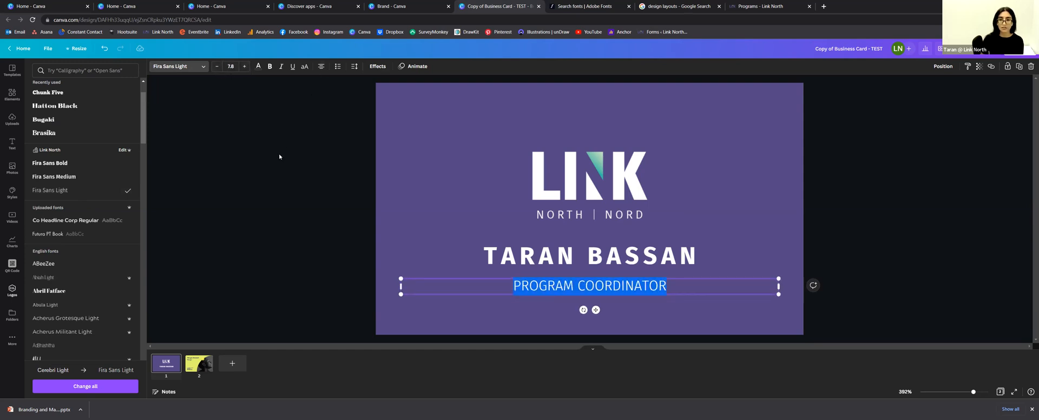
left_click(321, 66)
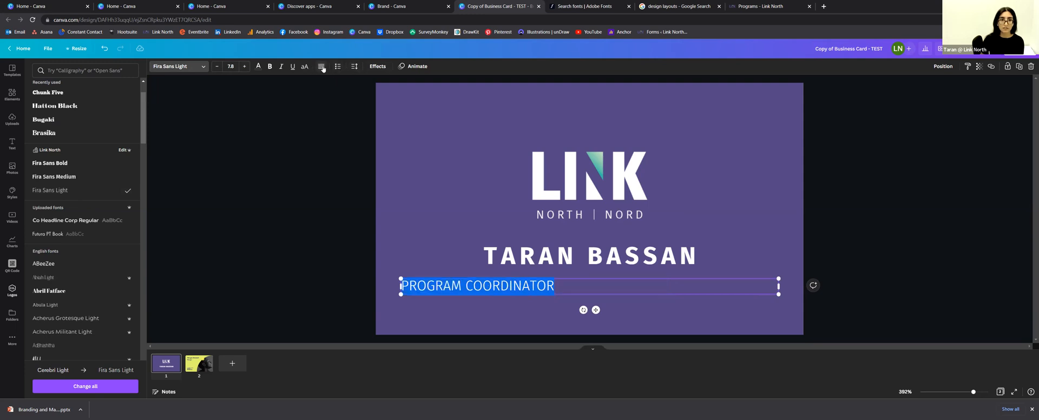
left_click(322, 66)
left_click(321, 66)
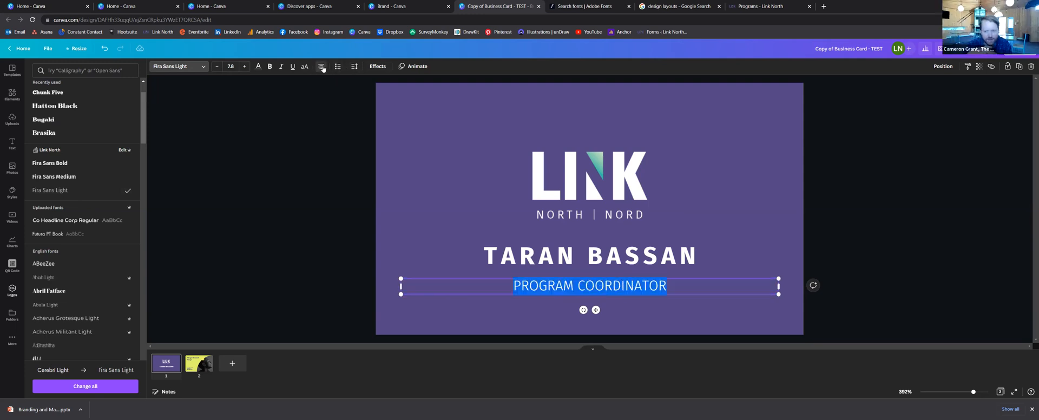
left_click(354, 66)
left_click_drag(377, 97, 381, 98)
left_click(292, 165)
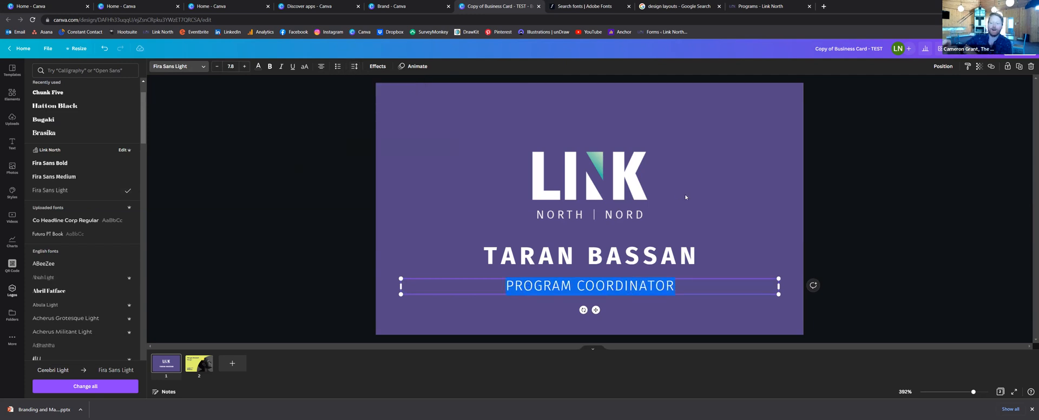
left_click(814, 195)
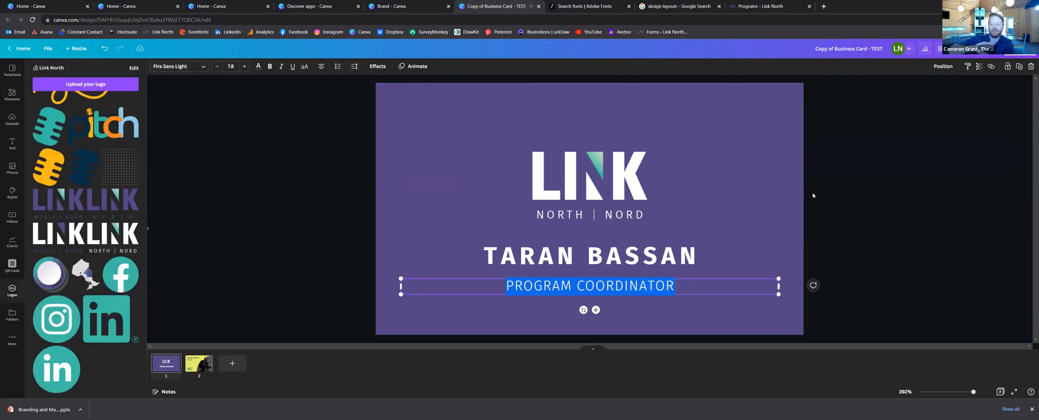
double_click(564, 289)
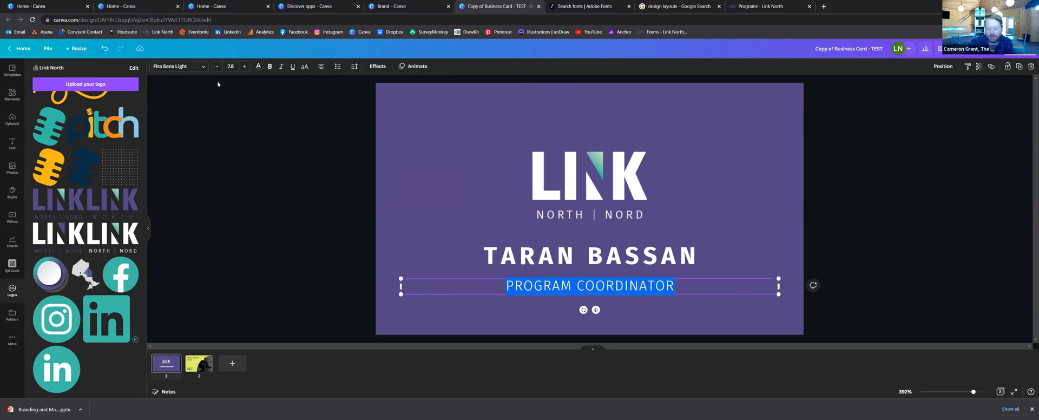
scroll(119, 166, "up", 2)
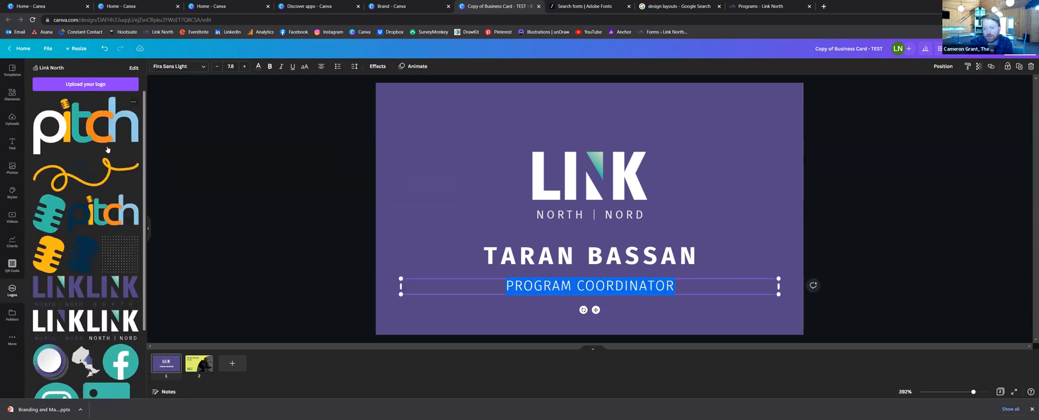
left_click(12, 143)
left_click(258, 66)
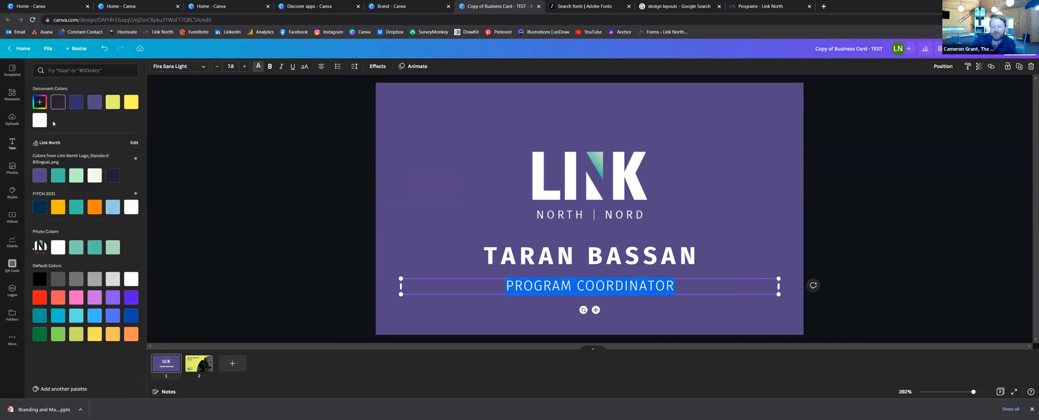
left_click(206, 154)
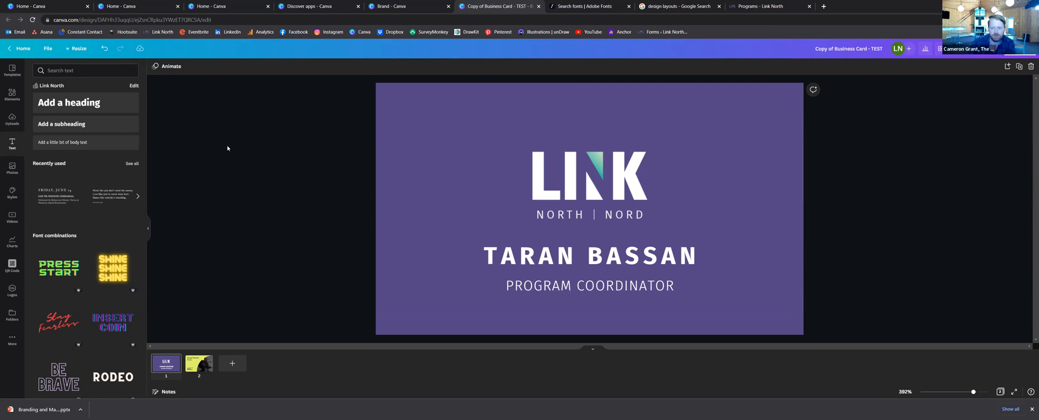
Step: Enlarge the white LINK North logo and centre it horizontally on the card
left_click(605, 197)
left_click_drag(532, 151, 485, 123)
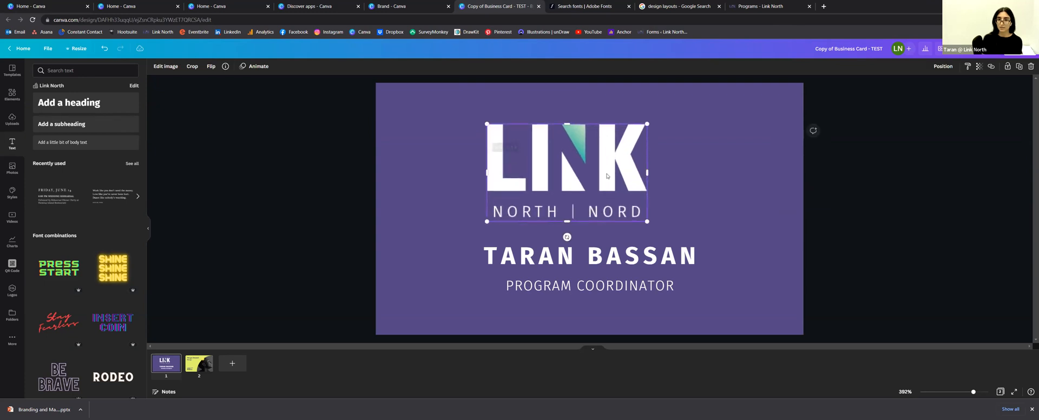
left_click_drag(609, 172, 627, 172)
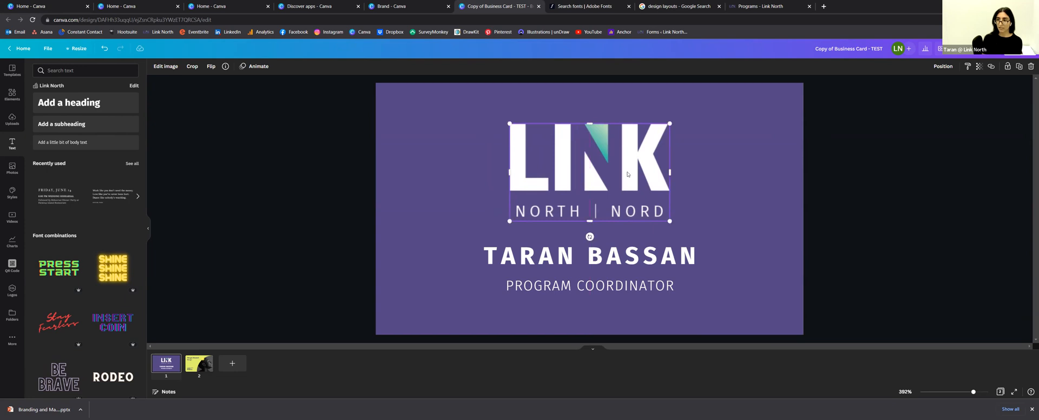
left_click_drag(509, 124, 486, 110)
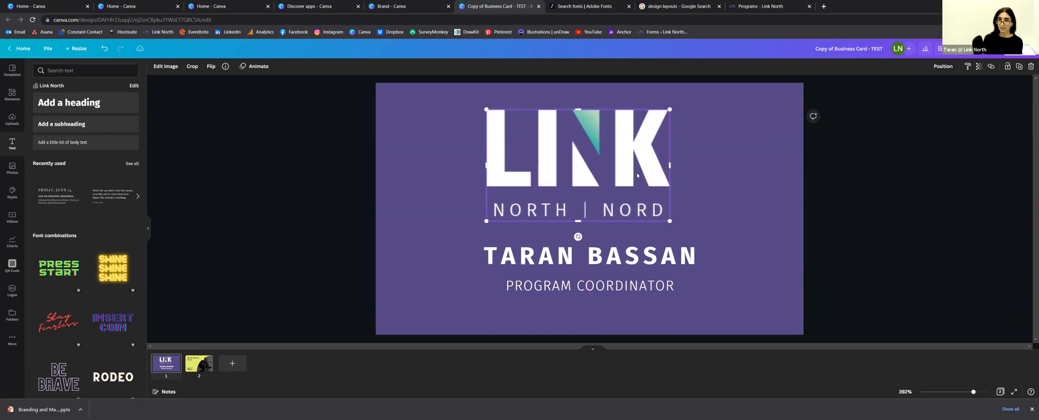
left_click_drag(630, 161, 642, 163)
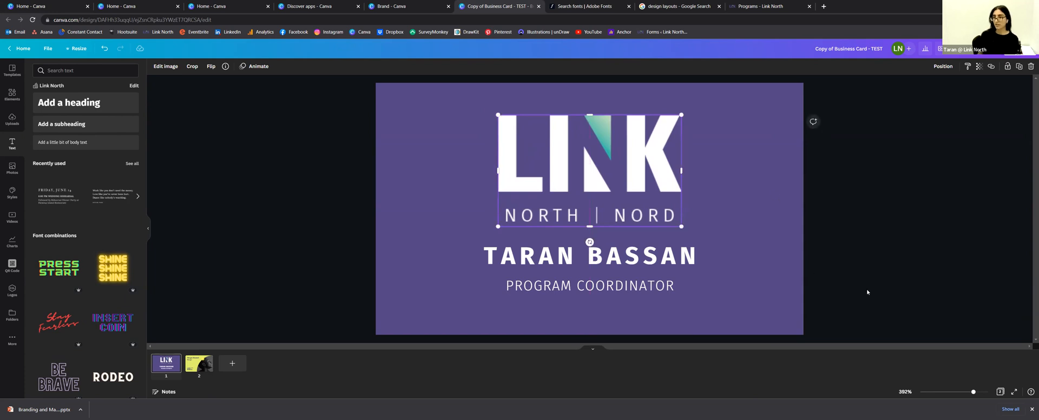
Step: Move the name and PROGRAM COORDINATOR tagline slightly lower
left_click(839, 283)
left_click(556, 258)
left_click_drag(555, 285, 555, 291)
left_click_drag(554, 260, 554, 267)
left_click(552, 293)
left_click(557, 272)
Step: Shrink the logo slightly and lower it a little toward the name
left_click(591, 211)
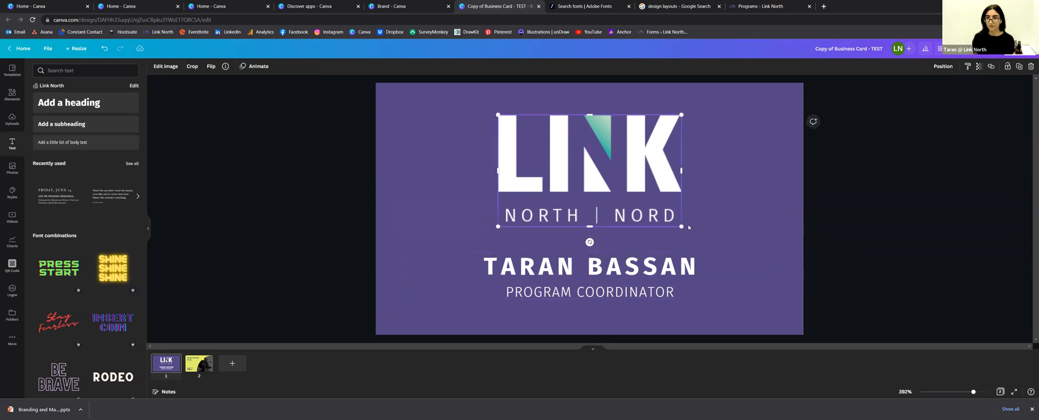
left_click_drag(681, 227, 672, 221)
left_click_drag(594, 155, 598, 173)
left_click(860, 206)
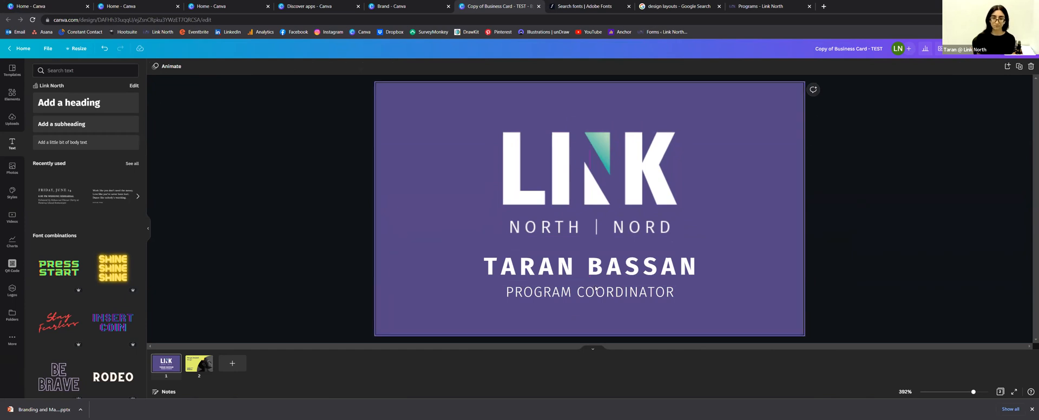
double_click(569, 270)
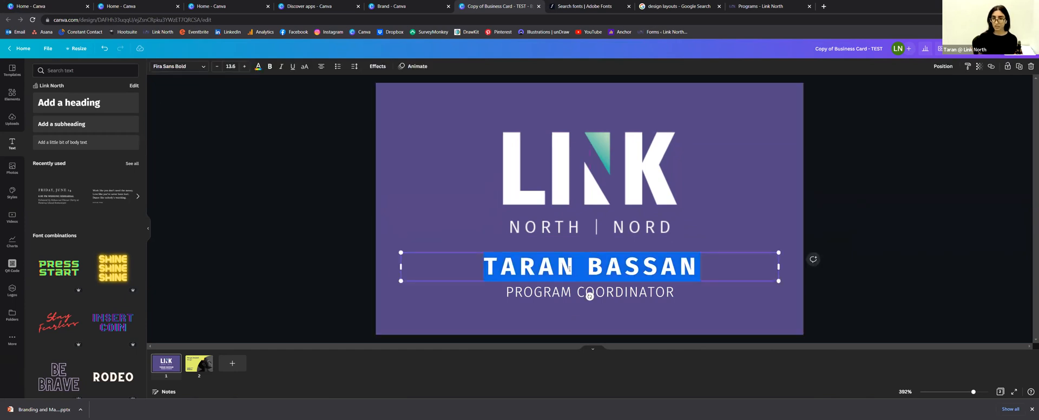
left_click(555, 295)
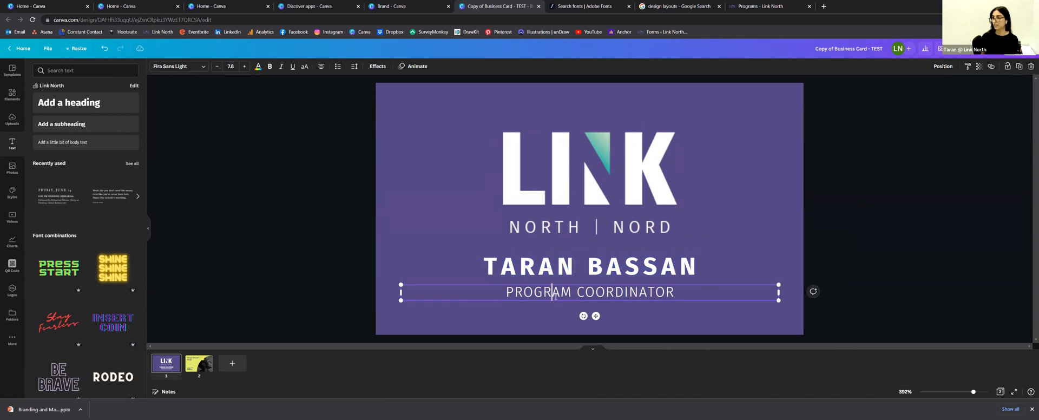
left_click(317, 233)
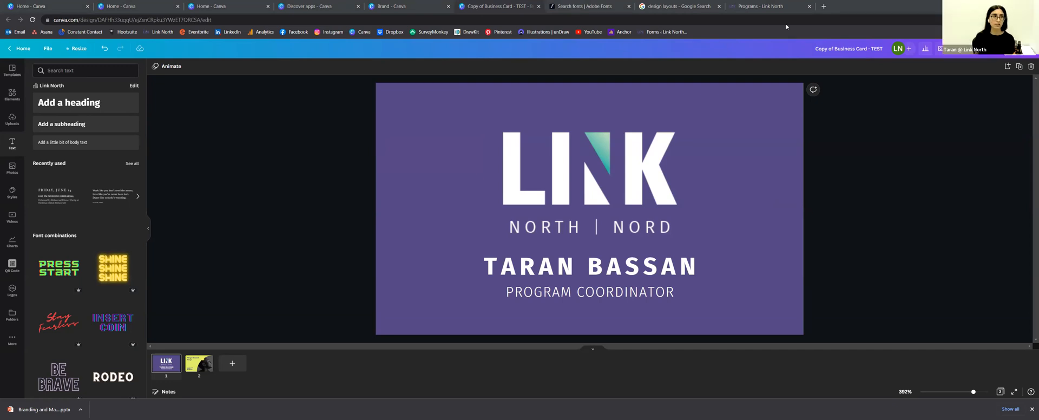
Step: Go from the card to Home's Brand templates page and start adding a new brand template
left_click(22, 48)
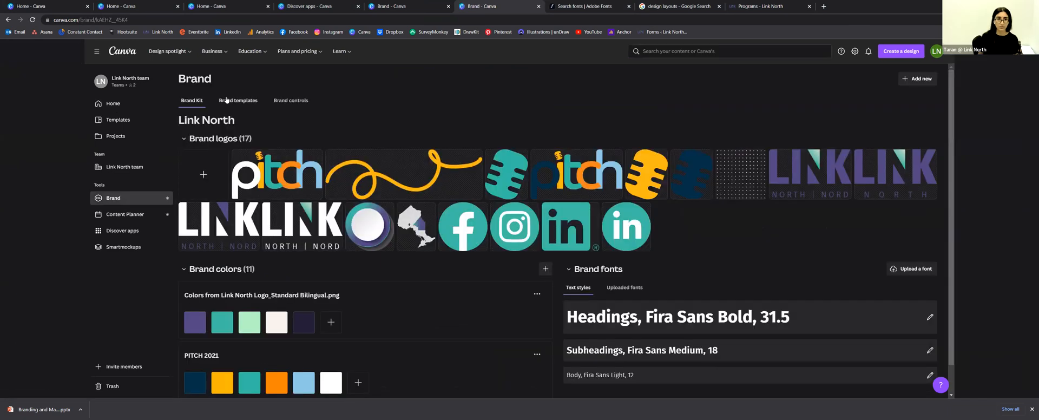
left_click(226, 100)
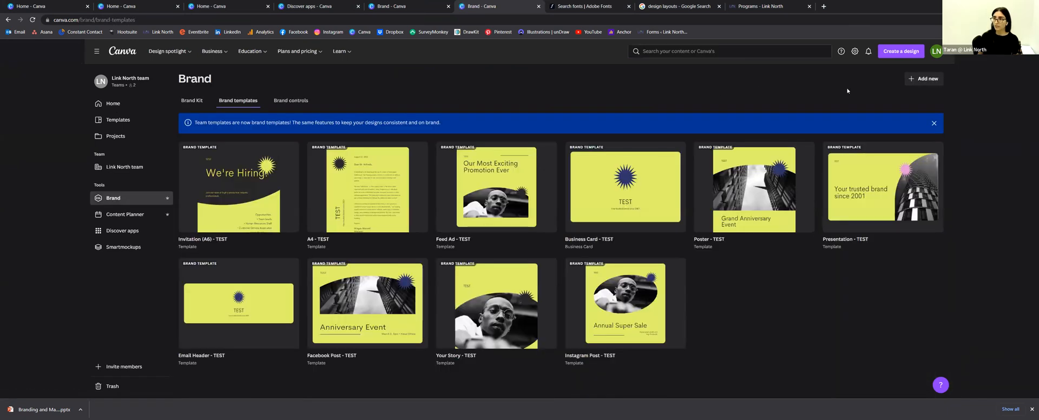
left_click(927, 79)
left_click(873, 122)
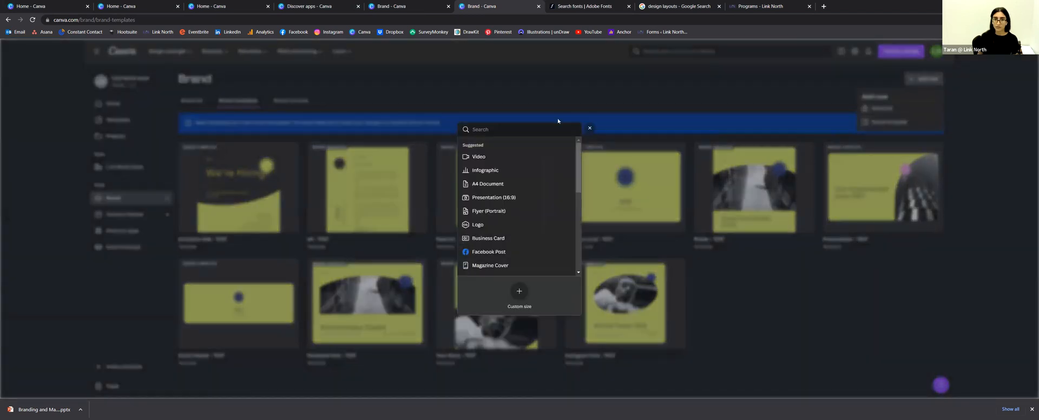
Step: Look through the design-type picker, then dismiss it
scroll(517, 182, "down", 5)
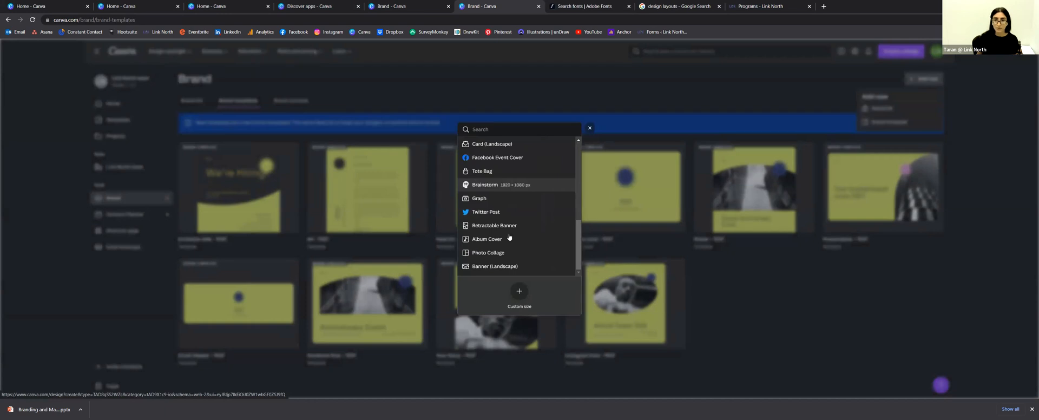
scroll(510, 237, "up", 5)
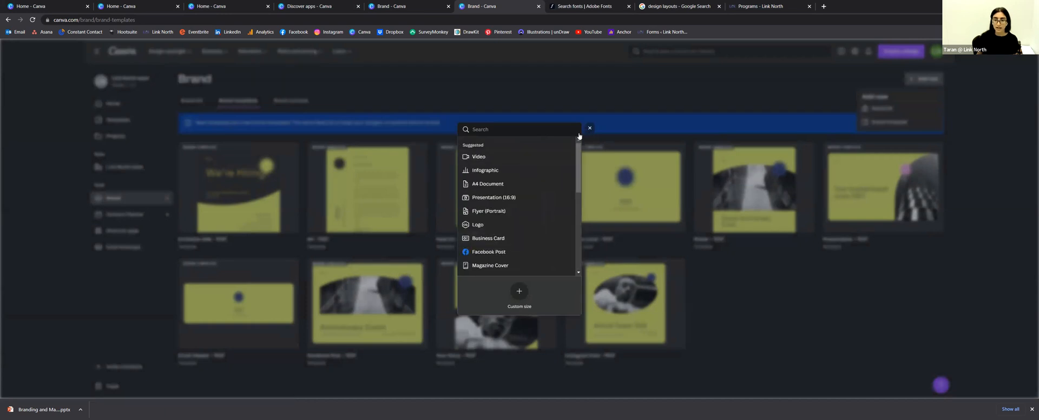
left_click(523, 102)
left_click(523, 102)
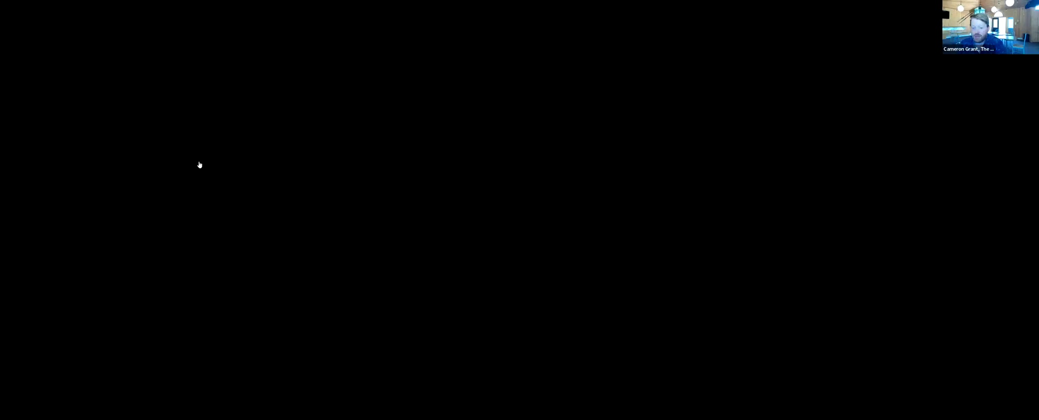
Step: Switch to the other Canva home page and open the National Volunteer Week design
scroll(577, 148, "down", 3)
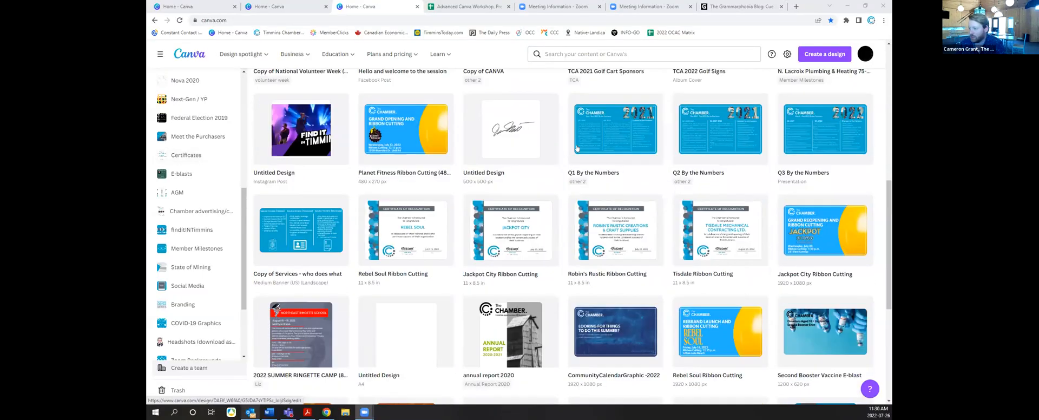
left_click(309, 7)
left_click(427, 221)
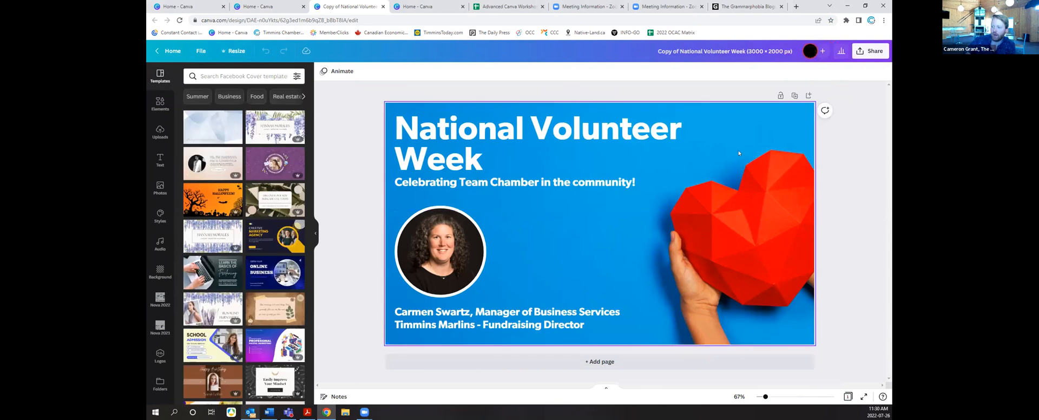
Step: View the design's Share > Download options, then close them
left_click(869, 52)
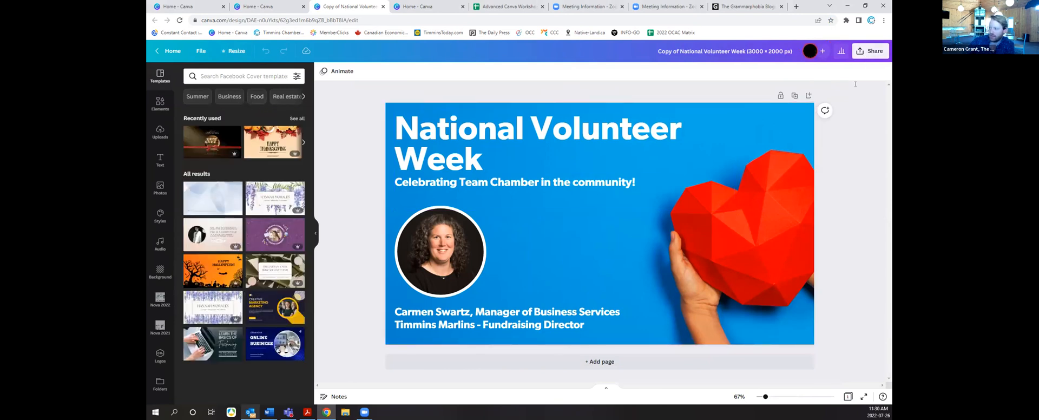
left_click(785, 239)
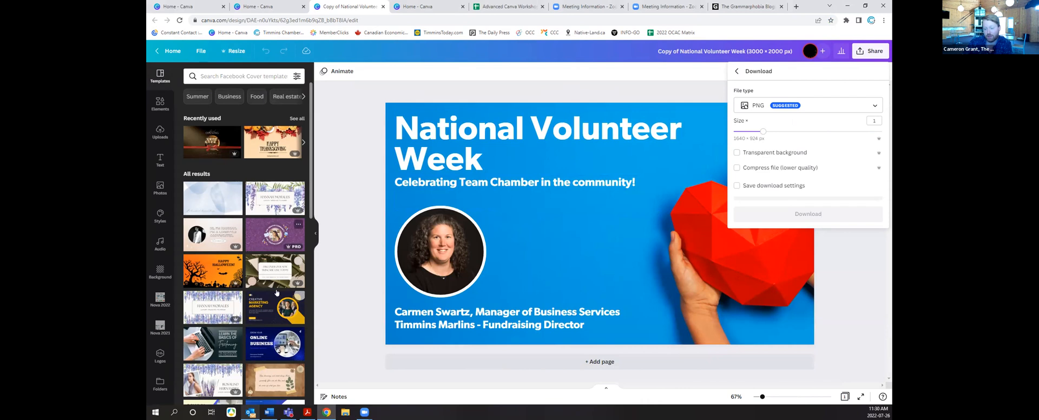
left_click(489, 245)
left_click(415, 265)
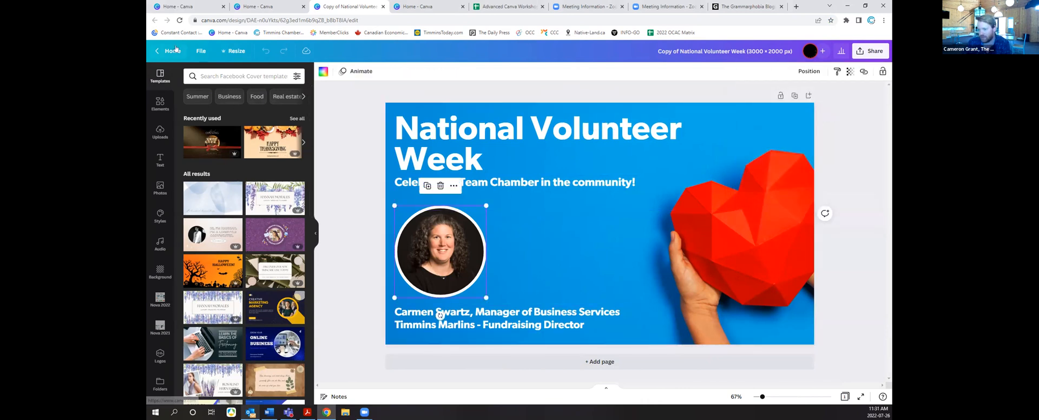
Step: Return to the Home - Canva tab and browse the design list
left_click(268, 7)
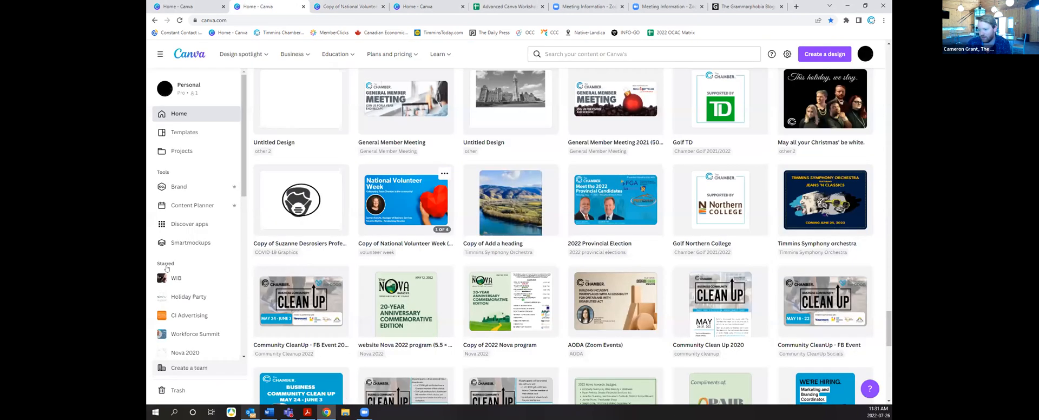
scroll(163, 273, "down", 1)
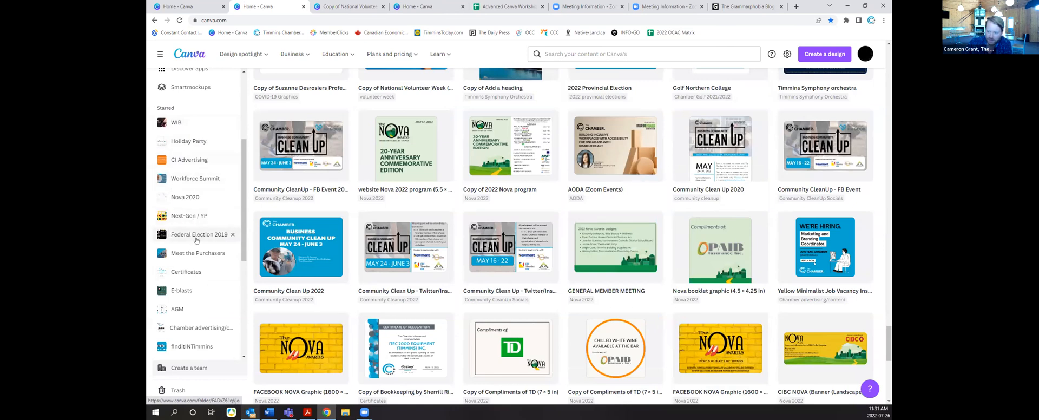
scroll(180, 284, "down", 3)
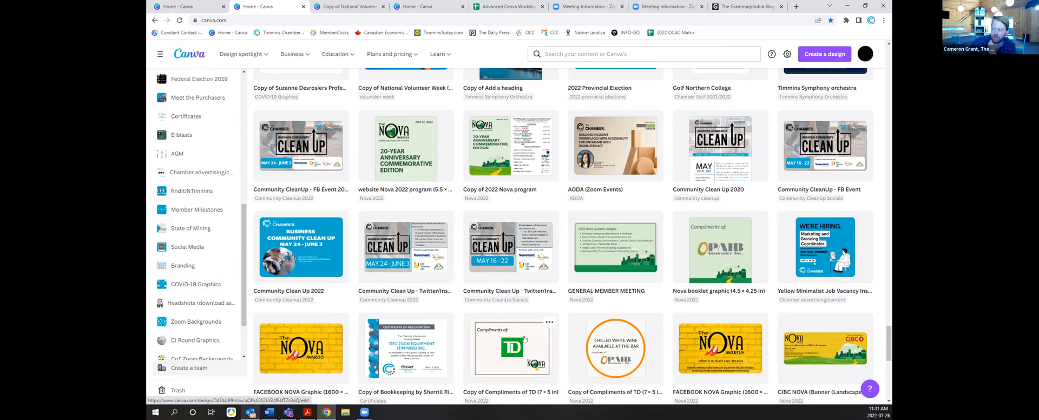
scroll(525, 338, "up", 2)
scroll(524, 338, "up", 1)
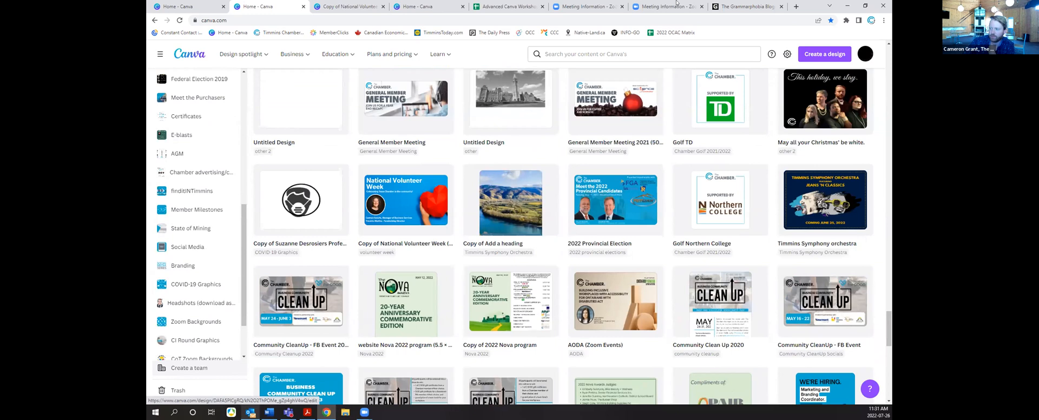